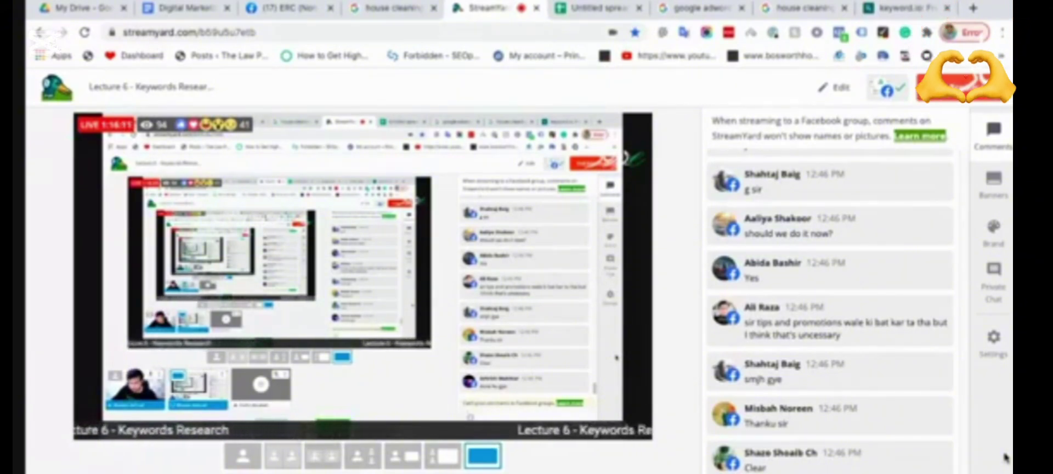
Review the recent viewer comments and the live viewers breakdown of the StreamYard broadcast
{"action": "scroll", "coordinate": [933, 399], "scroll_direction": "up", "scroll_amount": 1}
{"action": "scroll", "coordinate": [934, 399], "scroll_direction": "up", "scroll_amount": 1}
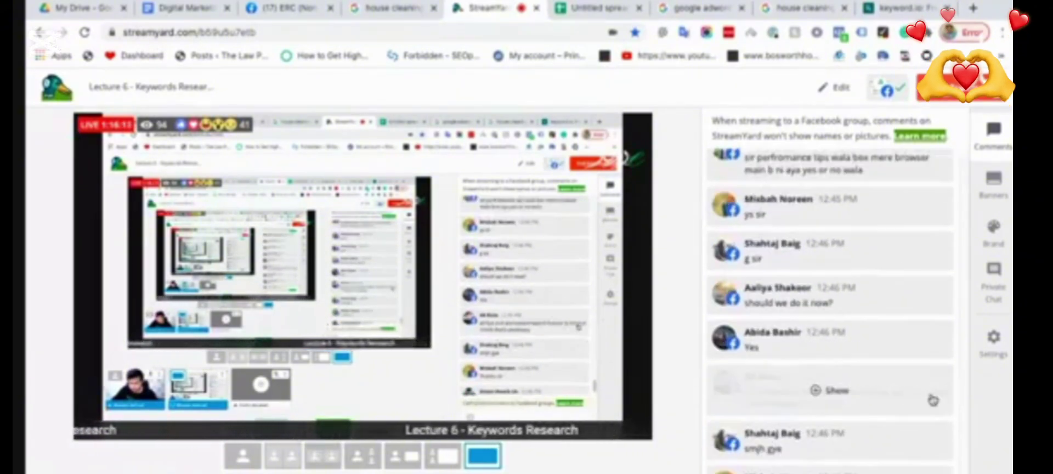
{"action": "scroll", "coordinate": [933, 400], "scroll_direction": "down", "scroll_amount": 1}
{"action": "scroll", "coordinate": [933, 400], "scroll_direction": "down", "scroll_amount": 1}
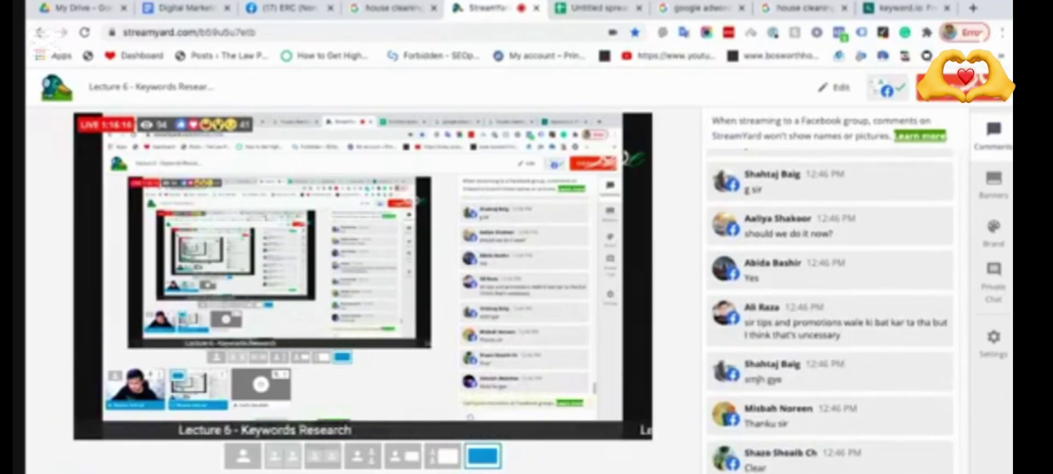
{"action": "key", "text": "super+Tab"}
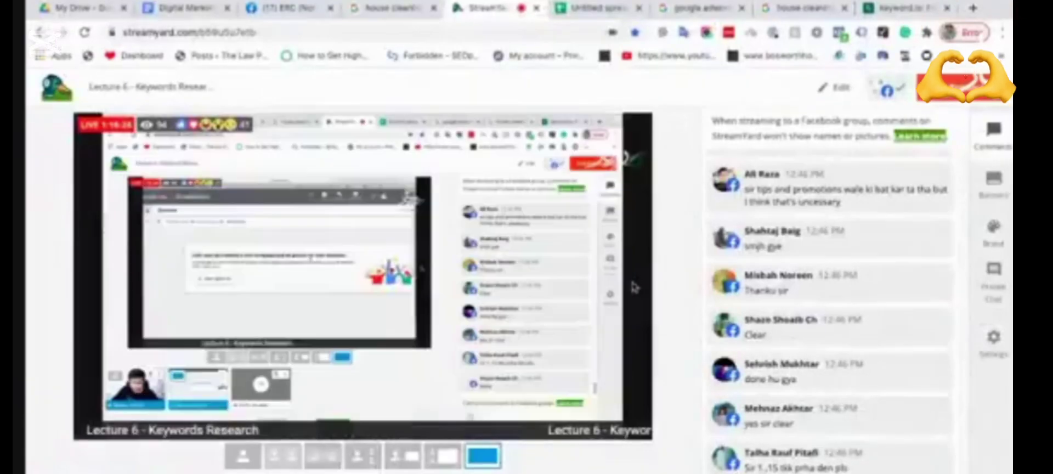
{"action": "left_click", "coordinate": [160, 126]}
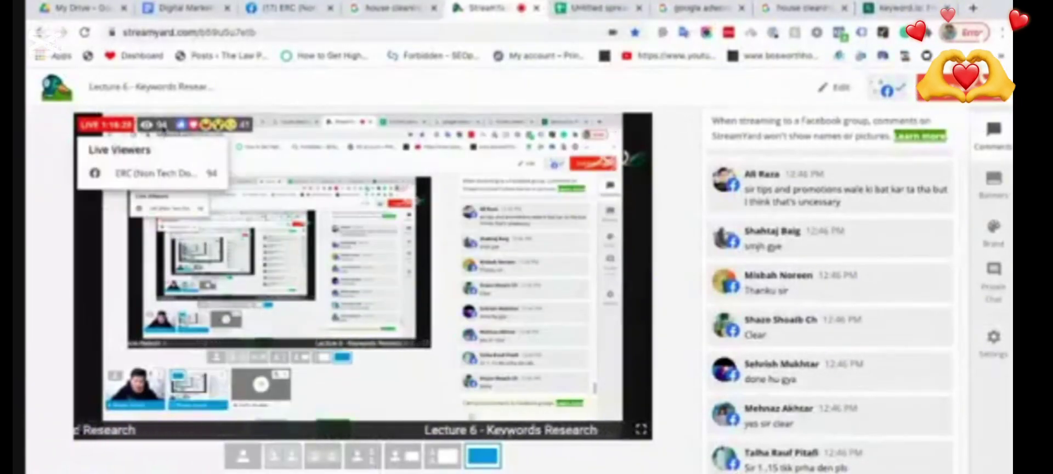
{"action": "mouse_move", "coordinate": [234, 126]}
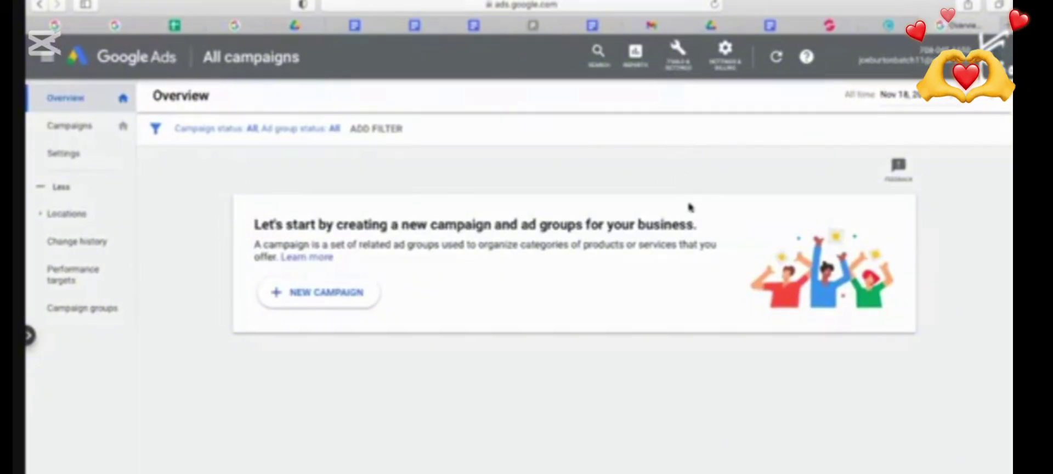
Switch to Google Ads and examine the planning tools listed under Tools & Settings
{"action": "scroll", "coordinate": [690, 207], "scroll_direction": "up", "scroll_amount": 5}
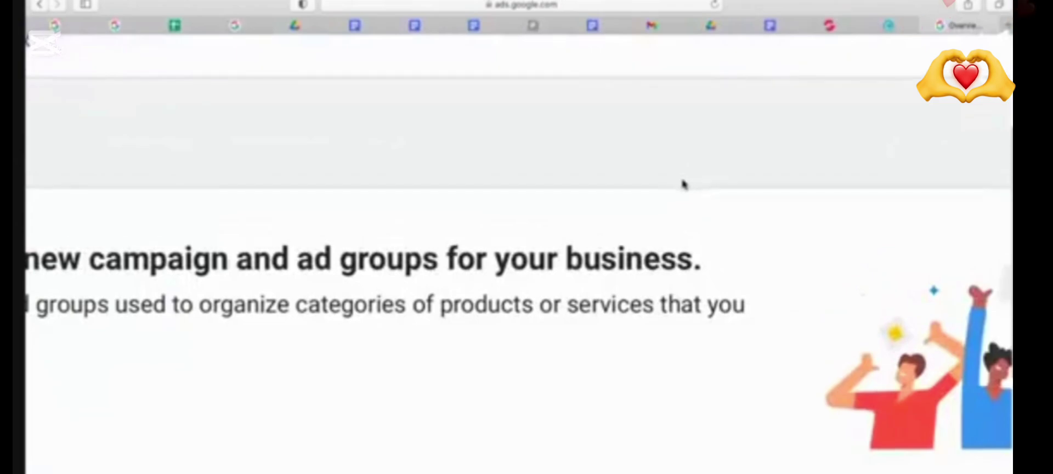
{"action": "scroll", "coordinate": [684, 184], "scroll_direction": "up", "scroll_amount": 4}
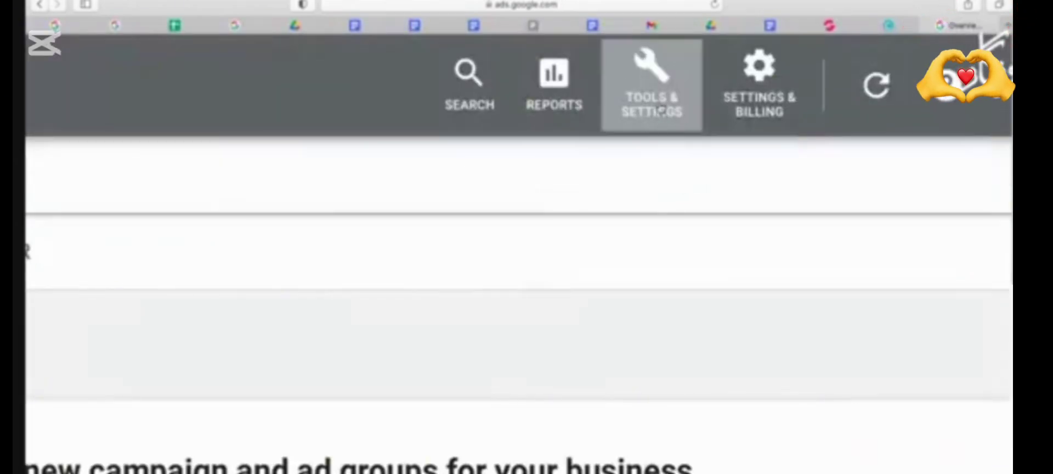
{"action": "scroll", "coordinate": [661, 110], "scroll_direction": "up", "scroll_amount": 3}
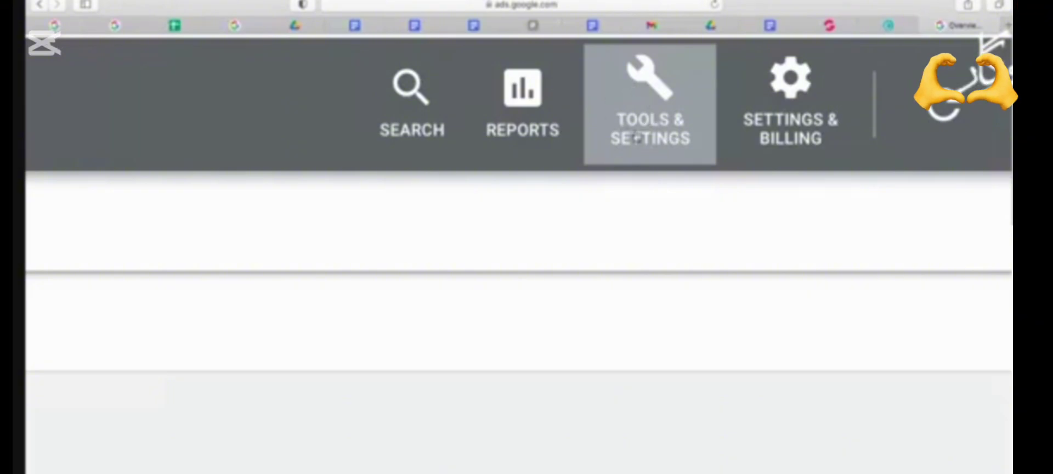
{"action": "left_click", "coordinate": [671, 104]}
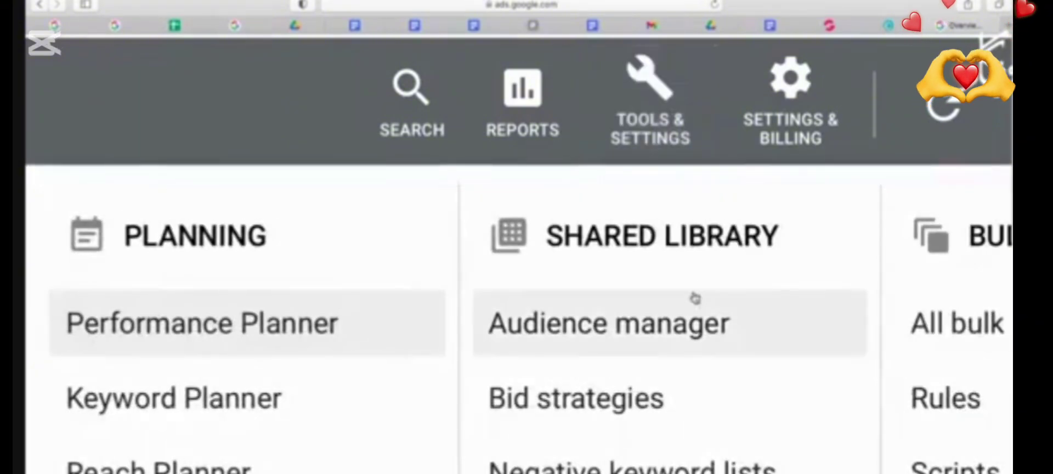
{"action": "scroll", "coordinate": [700, 303], "scroll_direction": "down", "scroll_amount": 5}
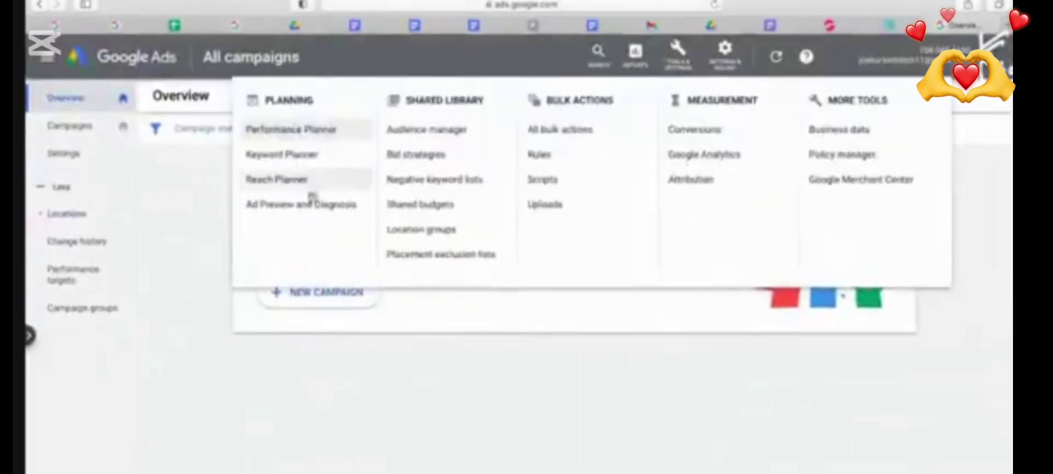
{"action": "scroll", "coordinate": [641, 246], "scroll_direction": "up", "scroll_amount": 5}
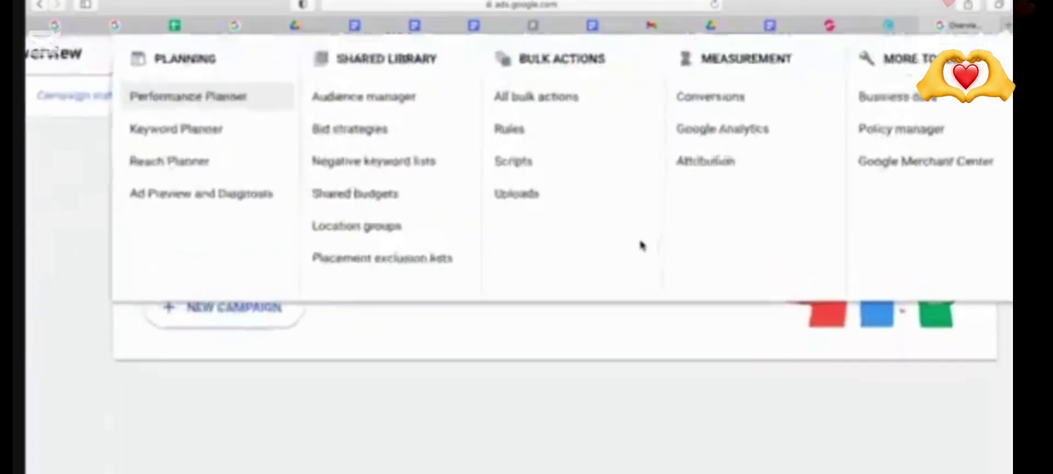
{"action": "scroll", "coordinate": [640, 246], "scroll_direction": "down", "scroll_amount": 5}
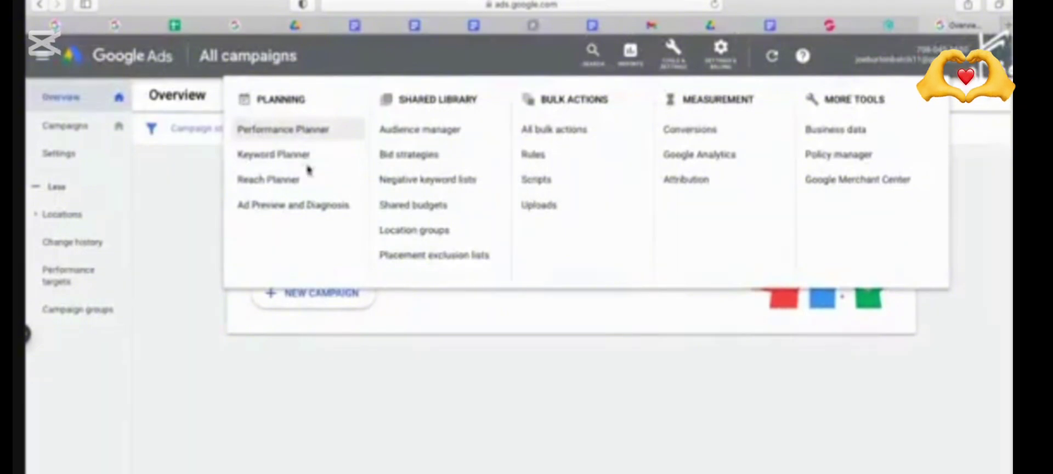
{"action": "scroll", "coordinate": [289, 158], "scroll_direction": "up", "scroll_amount": 8}
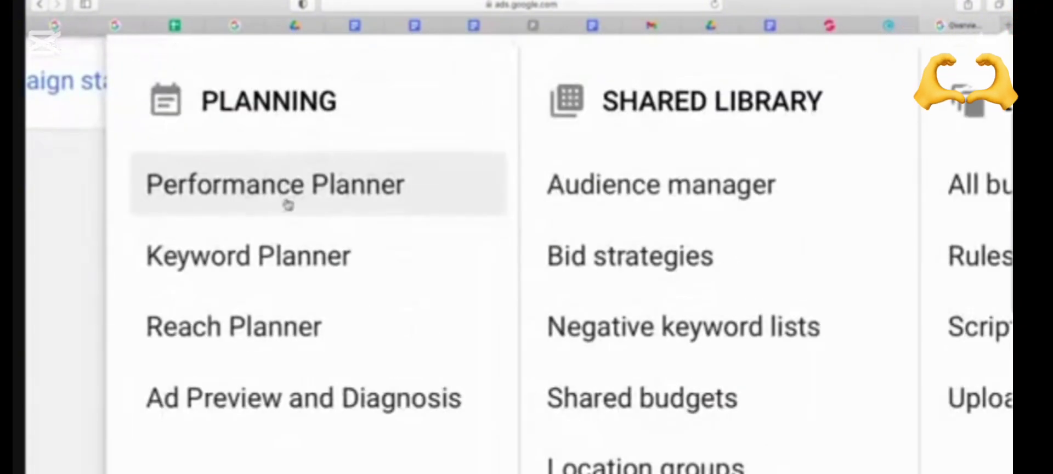
{"action": "scroll", "coordinate": [757, 228], "scroll_direction": "up", "scroll_amount": 3}
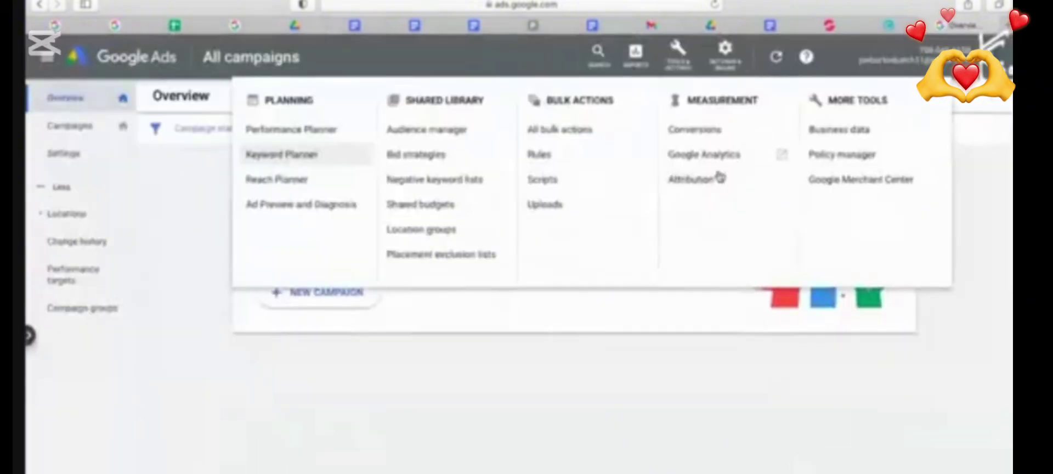
Open Keyword Planner and dismiss the Refine your Keywords guide and the Report Editor tip
{"action": "left_click", "coordinate": [678, 71]}
{"action": "left_click", "coordinate": [678, 58]}
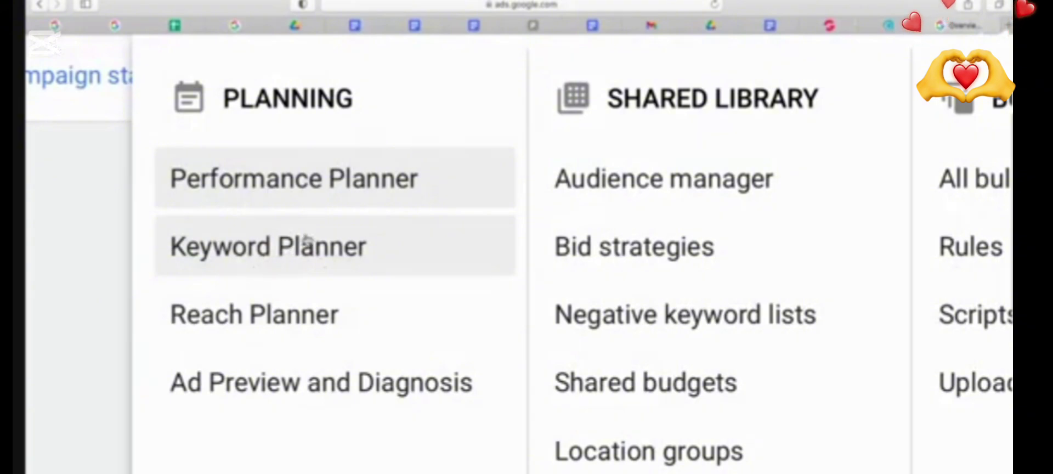
{"action": "left_click", "coordinate": [476, 262]}
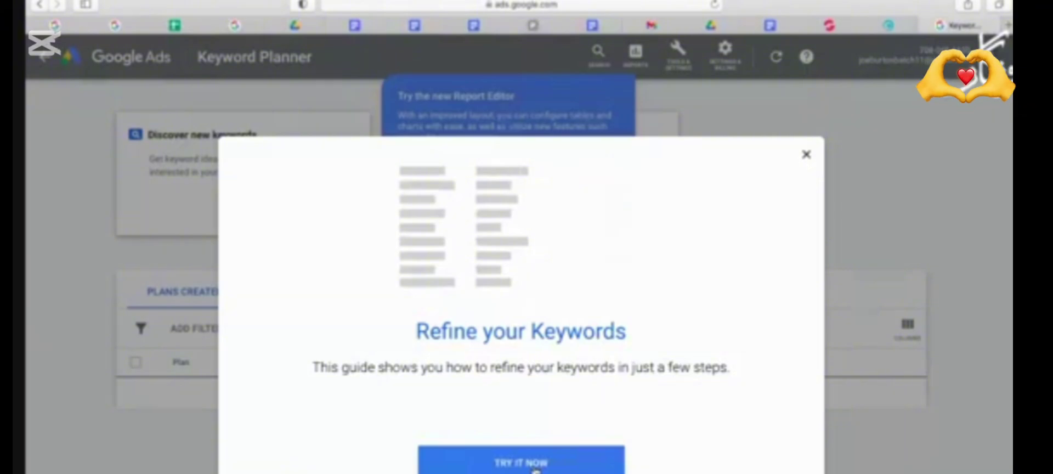
{"action": "left_click", "coordinate": [805, 157]}
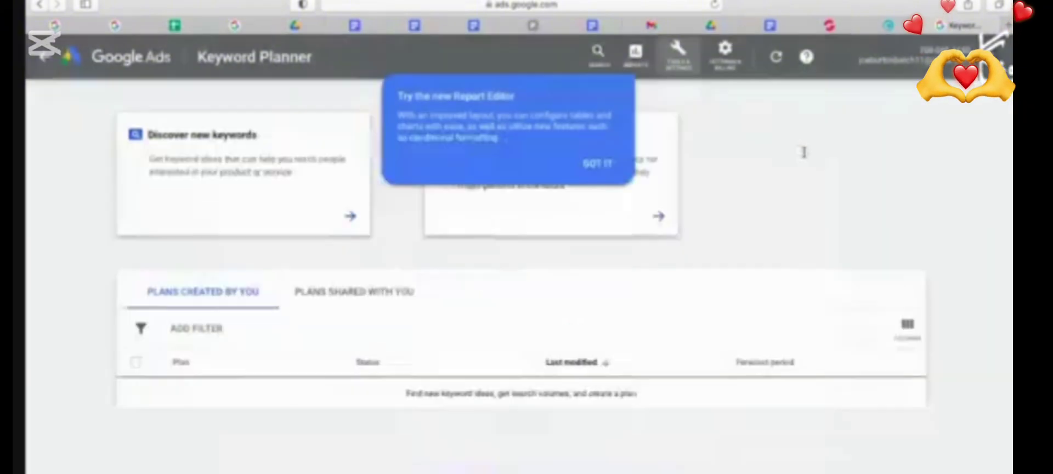
{"action": "left_click", "coordinate": [603, 164]}
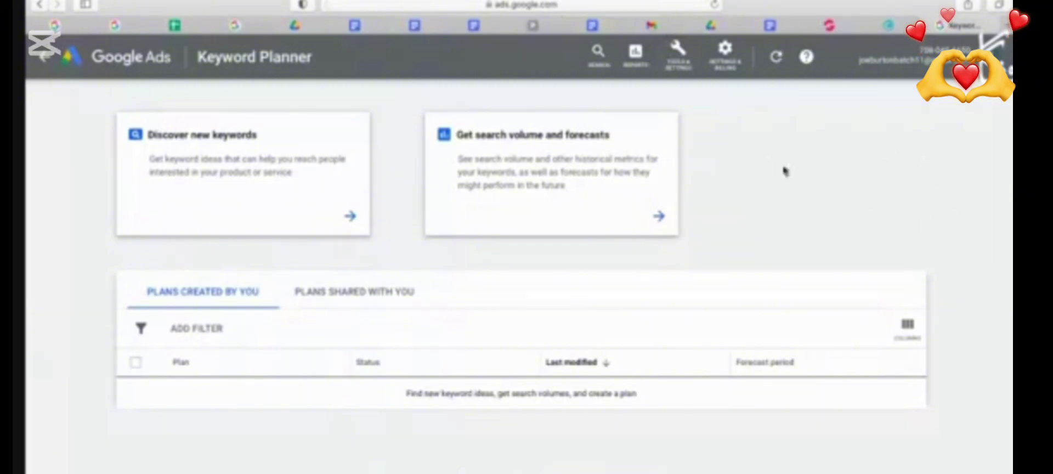
{"action": "left_click", "coordinate": [679, 55]}
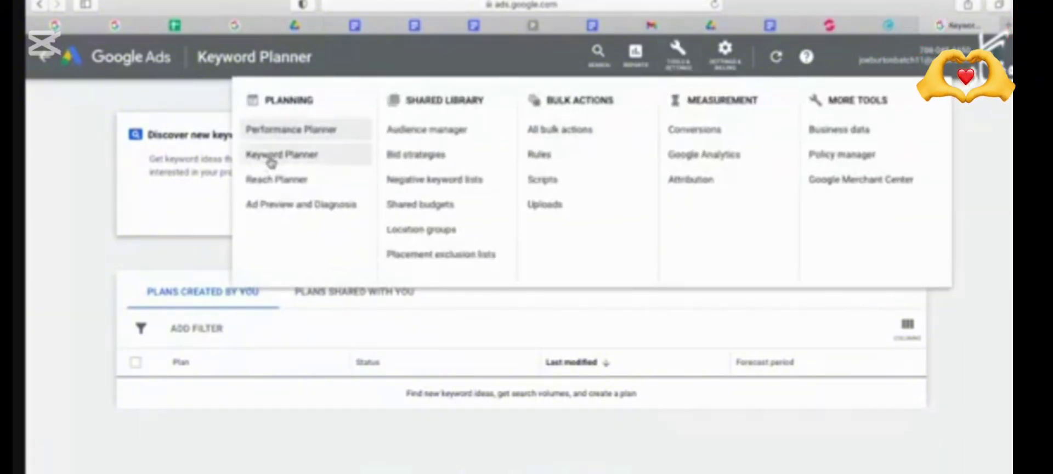
{"action": "left_click", "coordinate": [76, 169]}
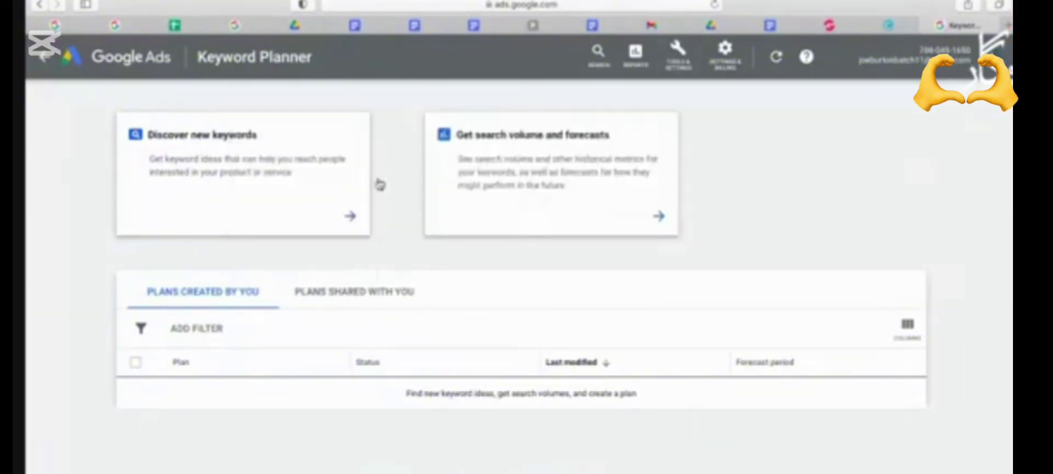
{"action": "left_click", "coordinate": [530, 6]}
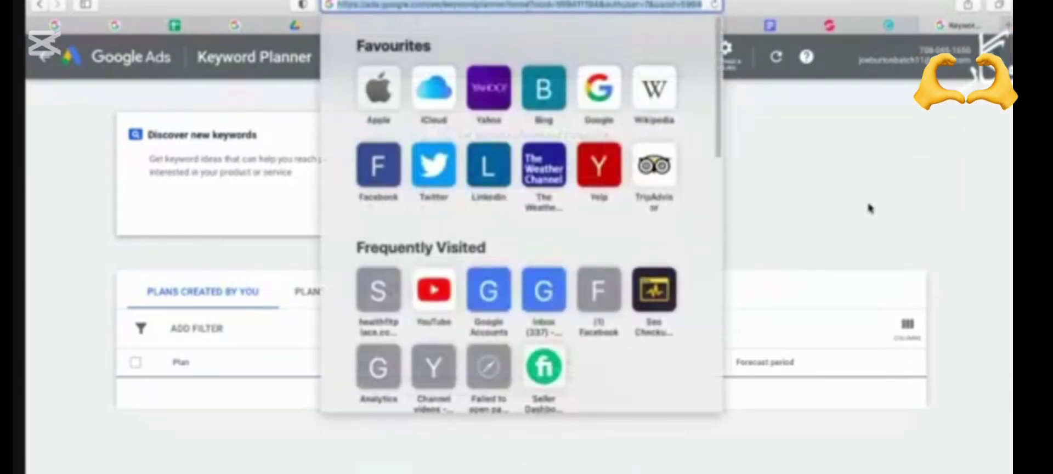
{"action": "left_click", "coordinate": [869, 209]}
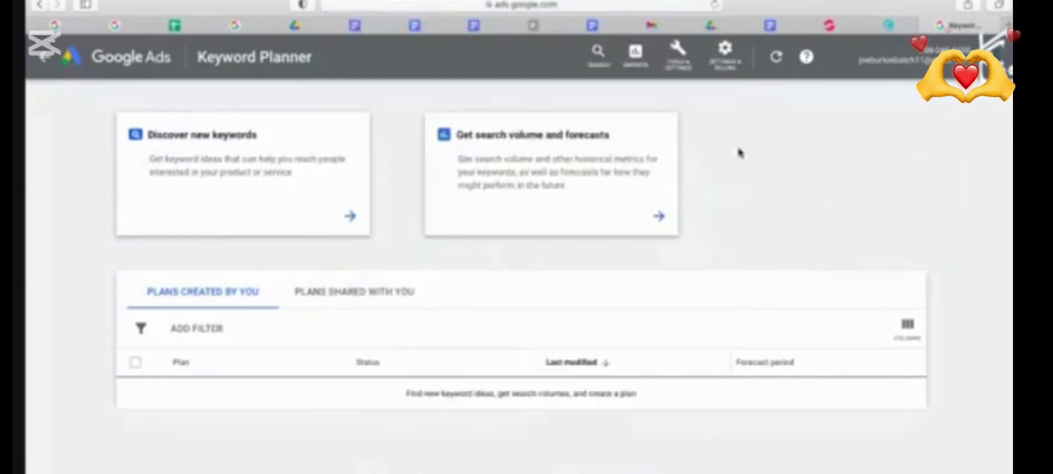
{"action": "left_click", "coordinate": [678, 55]}
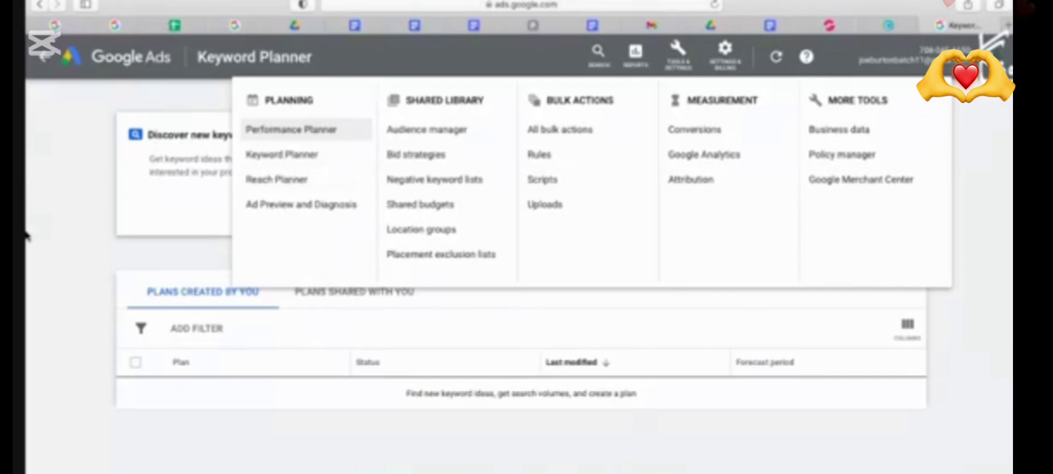
{"action": "left_click", "coordinate": [147, 267]}
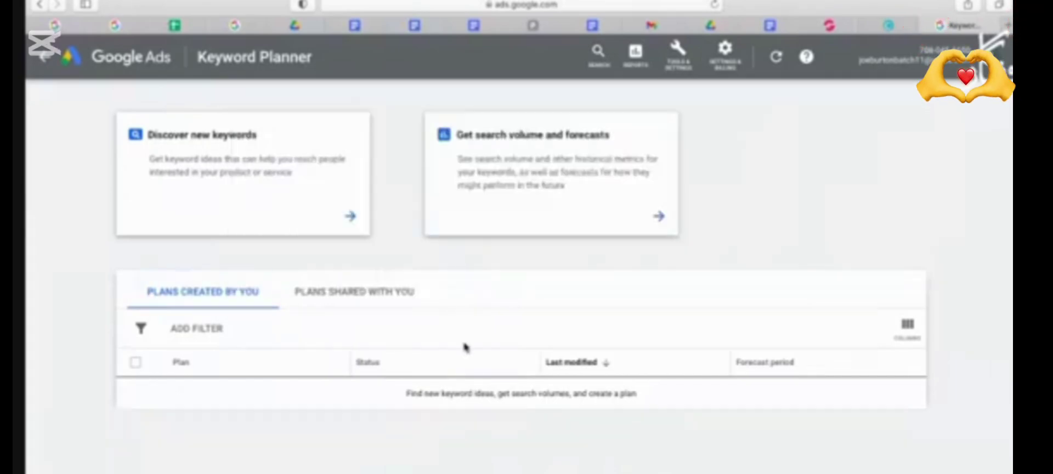
{"action": "scroll", "coordinate": [465, 348], "scroll_direction": "up", "scroll_amount": 5}
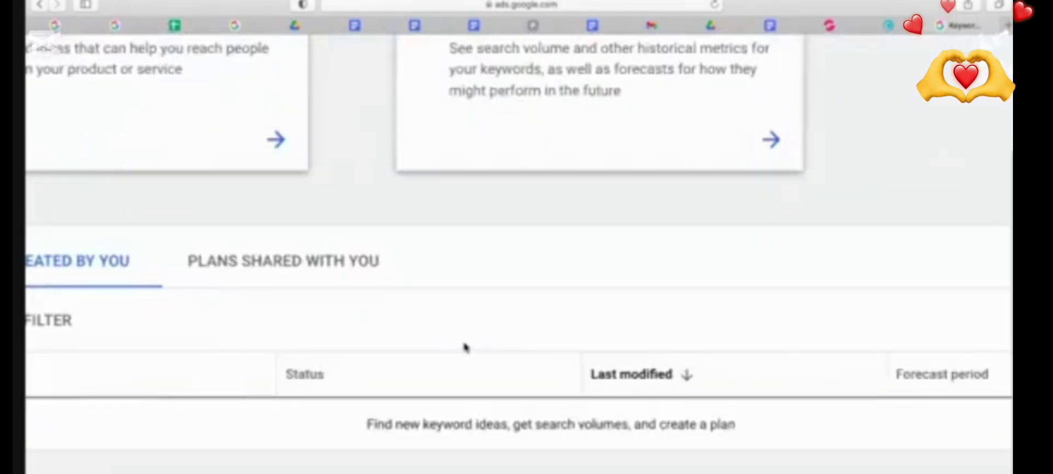
{"action": "scroll", "coordinate": [627, 371], "scroll_direction": "up", "scroll_amount": 4}
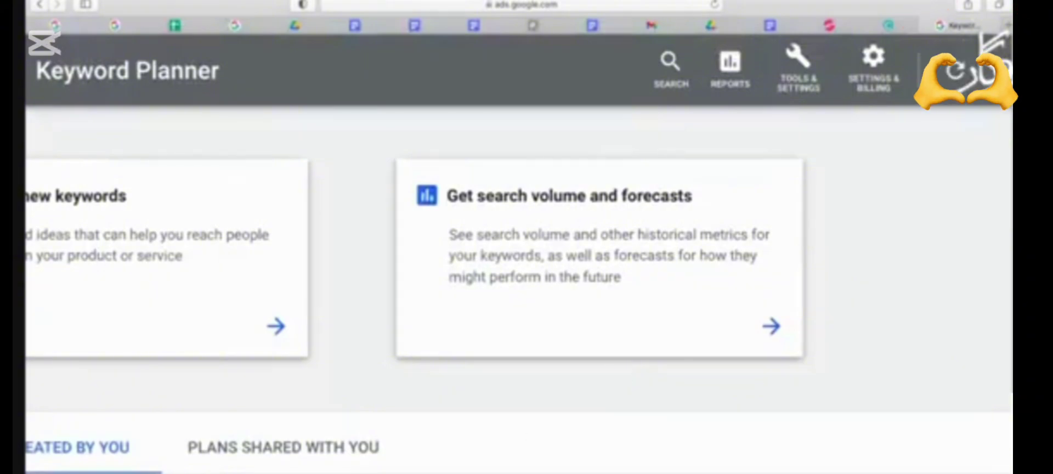
{"action": "scroll", "coordinate": [473, 258], "scroll_direction": "left", "scroll_amount": 5}
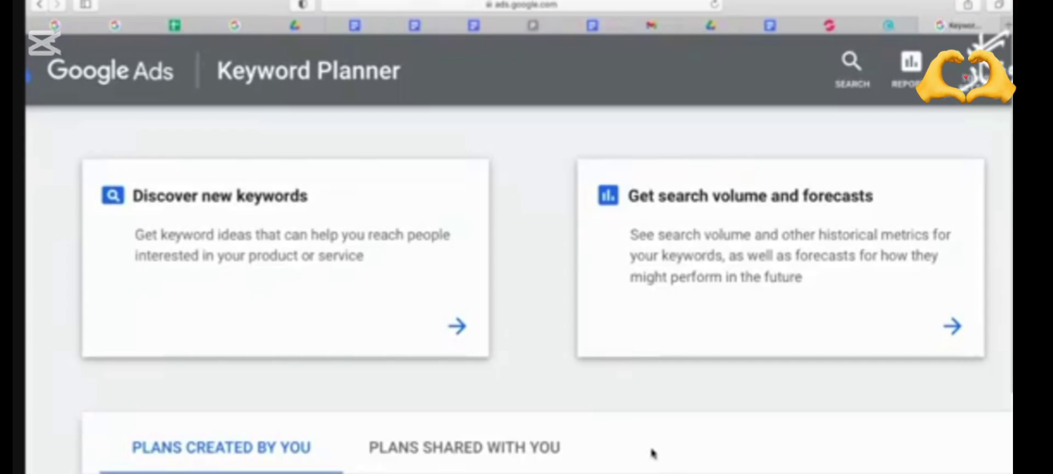
Switch to the StreamYard broadcast and read the latest viewer comments
{"action": "key", "text": "super+Tab"}
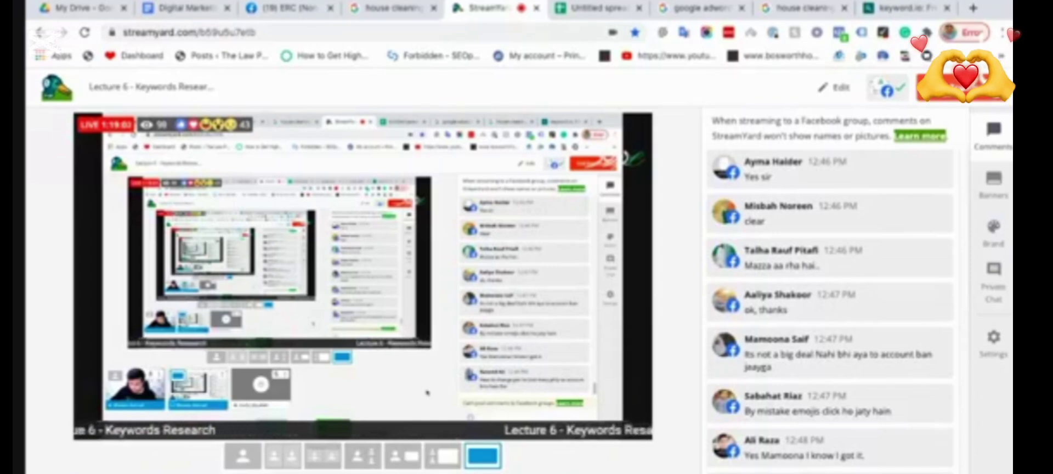
{"action": "scroll", "coordinate": [798, 416], "scroll_direction": "up", "scroll_amount": 2}
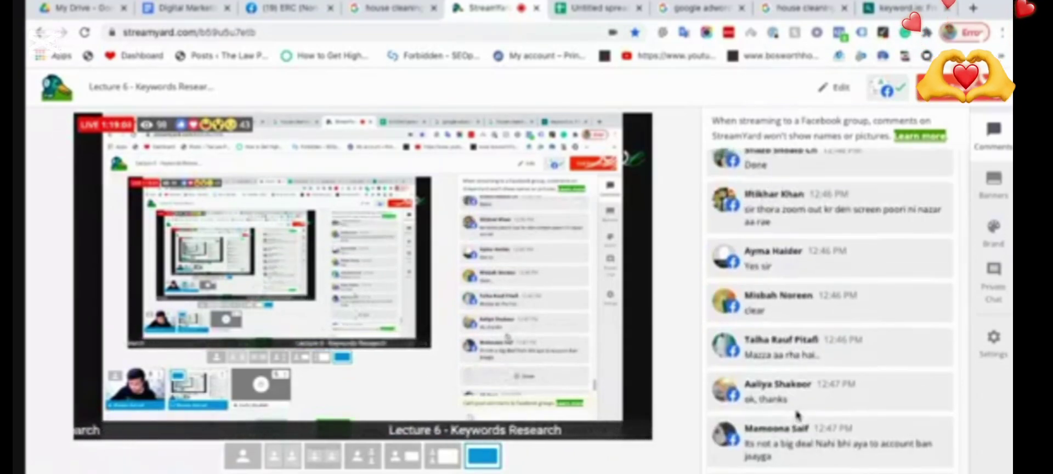
{"action": "scroll", "coordinate": [799, 416], "scroll_direction": "down", "scroll_amount": 2}
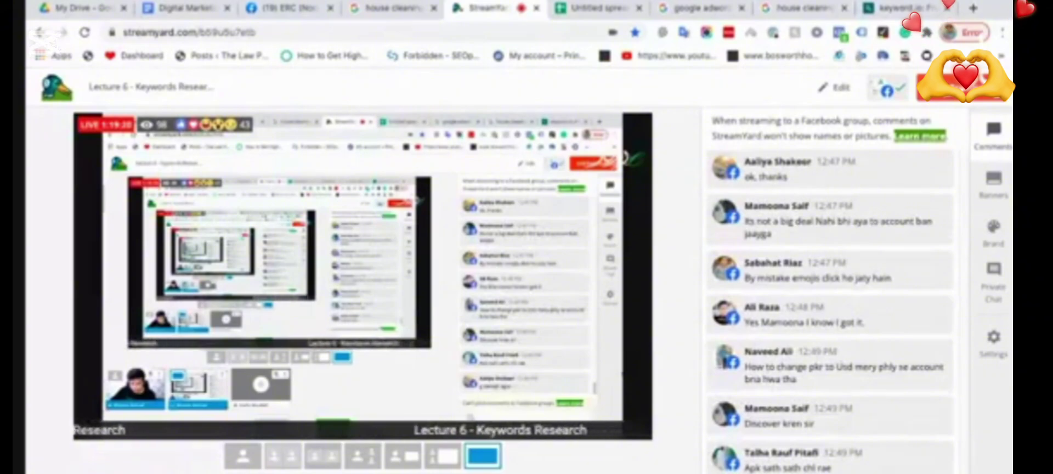
Return to Google Ads and open the Discover new keywords form in Keyword Planner
{"action": "key", "text": "super+Tab"}
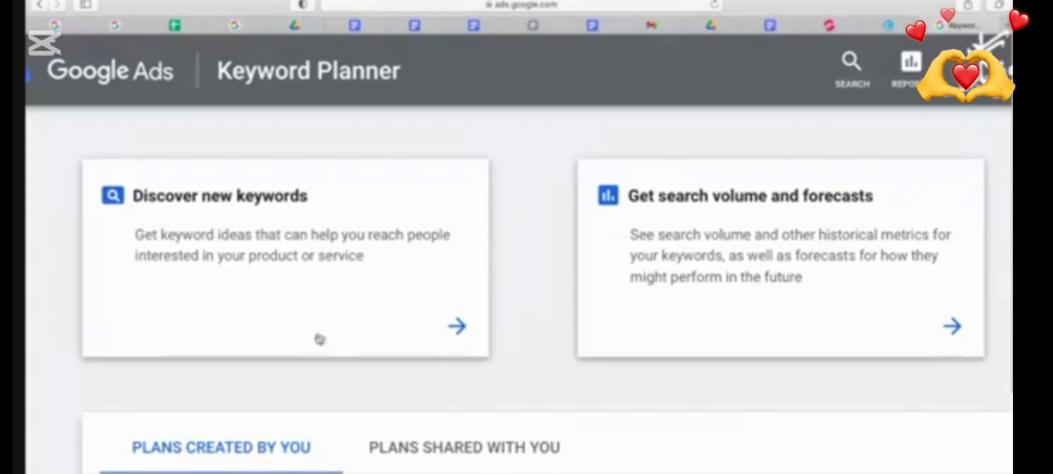
{"action": "left_click", "coordinate": [224, 236]}
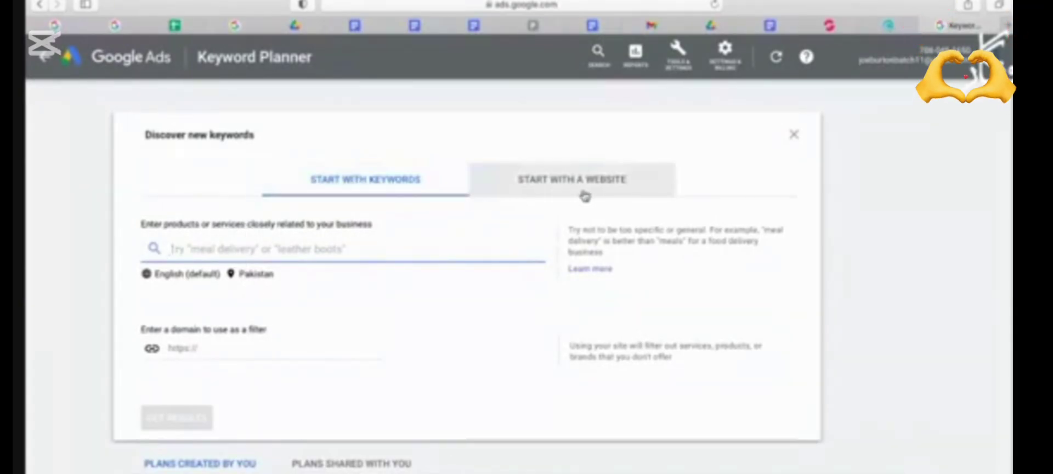
{"action": "scroll", "coordinate": [585, 196], "scroll_direction": "up", "scroll_amount": 5}
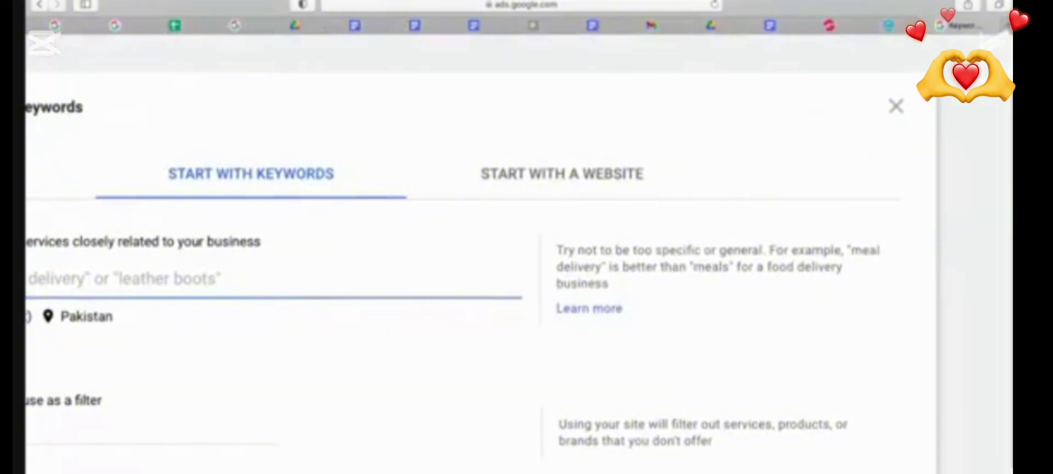
{"action": "scroll", "coordinate": [493, 274], "scroll_direction": "left", "scroll_amount": 4}
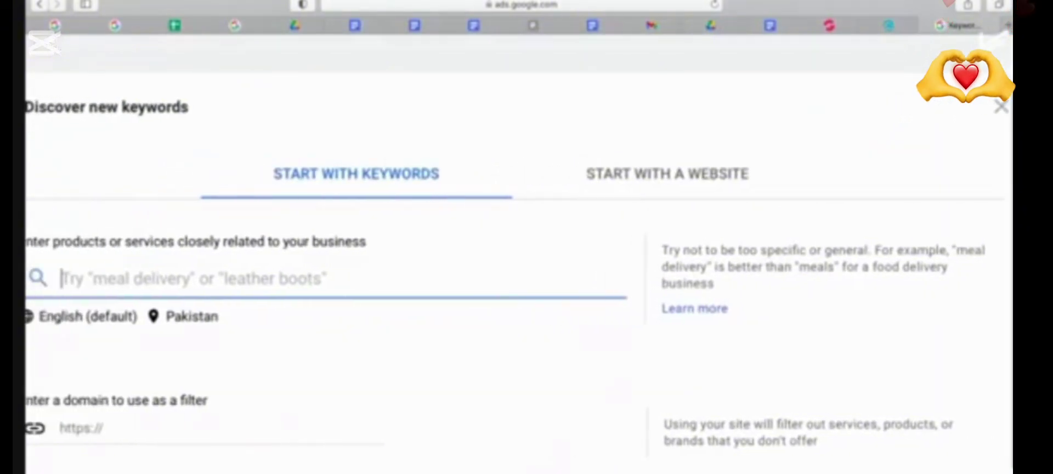
{"action": "scroll", "coordinate": [493, 274], "scroll_direction": "left", "scroll_amount": 1}
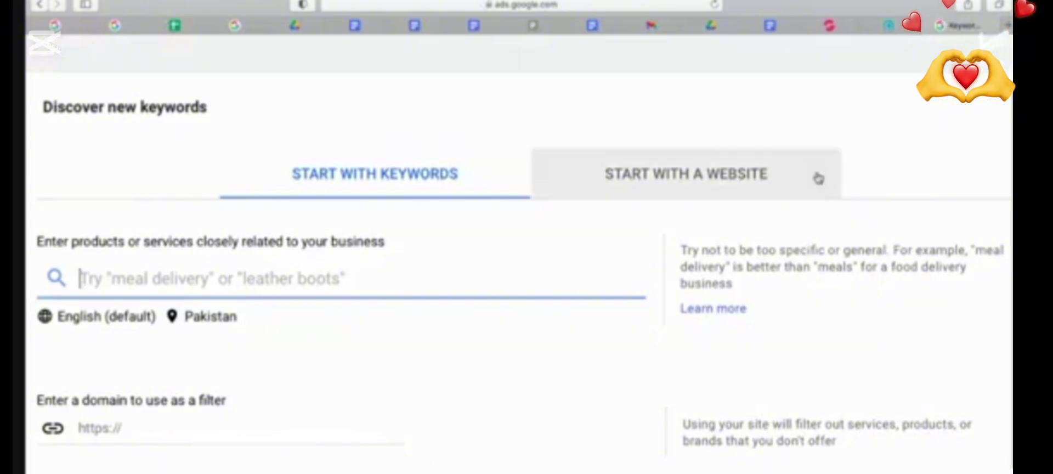
Examine the option to find keywords starting from a website, and return to starting with keywords
{"action": "left_click", "coordinate": [773, 173]}
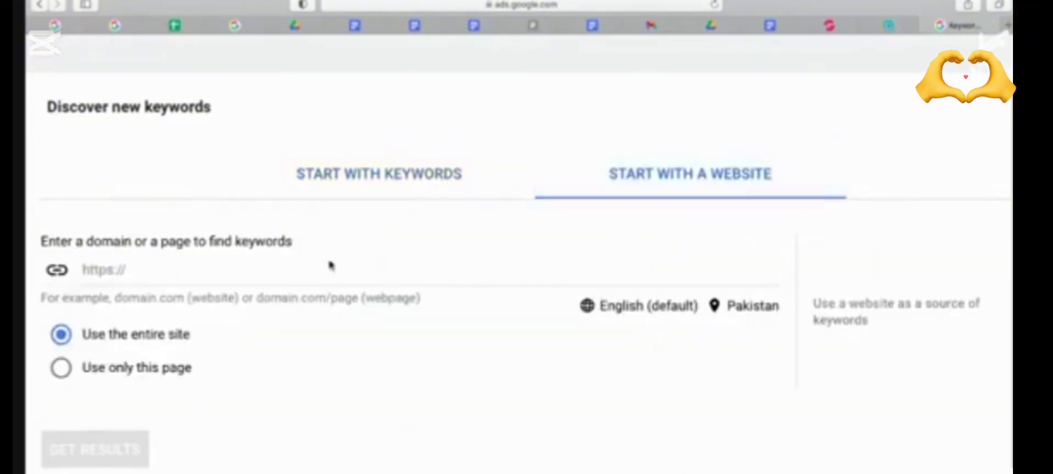
{"action": "left_click", "coordinate": [282, 267]}
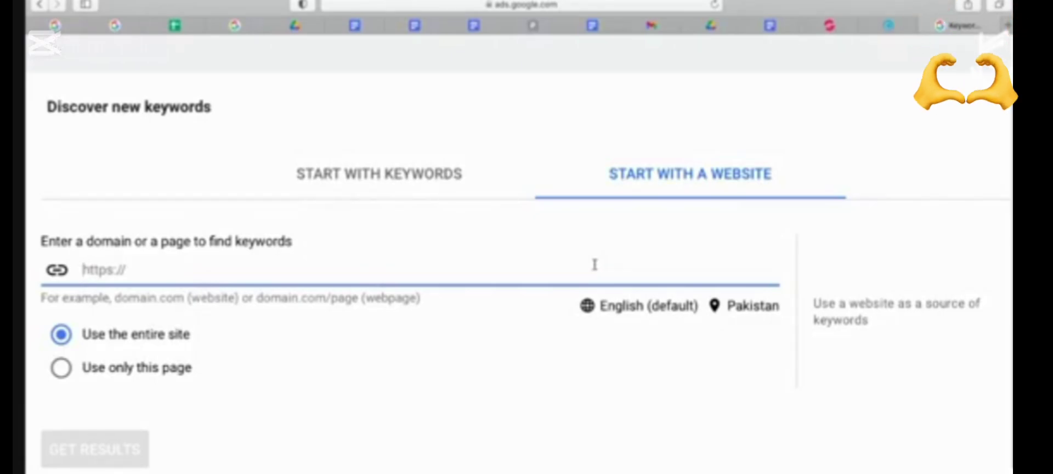
{"action": "left_click", "coordinate": [360, 172]}
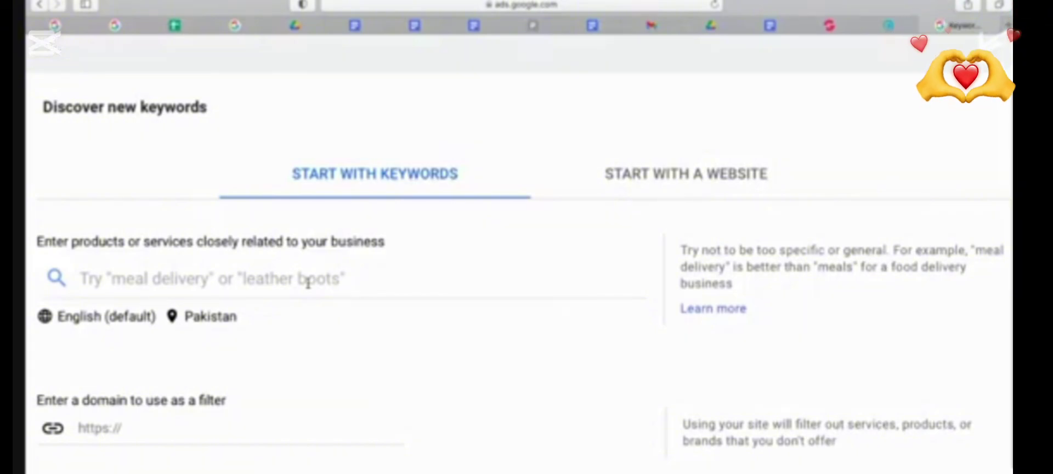
Switch to the Google Sheets seed keywords spreadsheet and copy the text "Best cleaning services in NY" from cell A2
{"action": "key", "text": "super+Tab"}
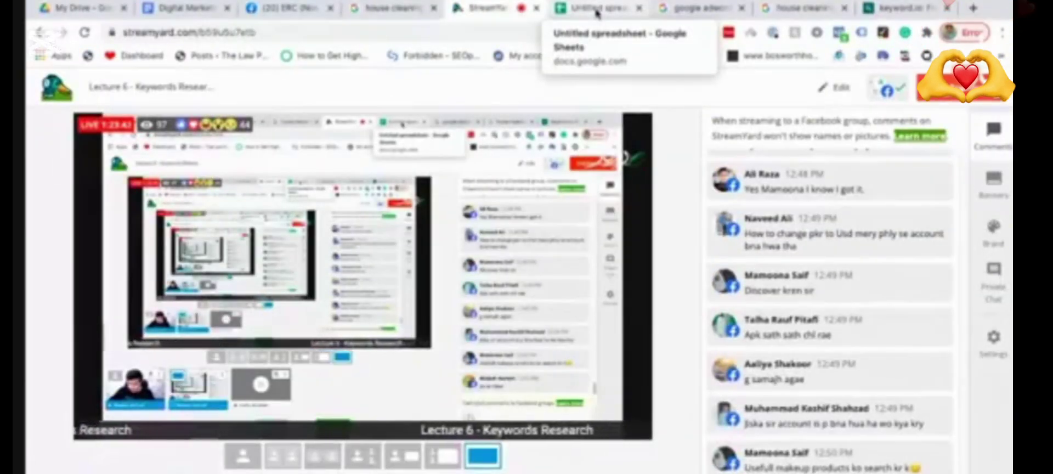
{"action": "left_click", "coordinate": [597, 13]}
{"action": "left_click", "coordinate": [239, 266]}
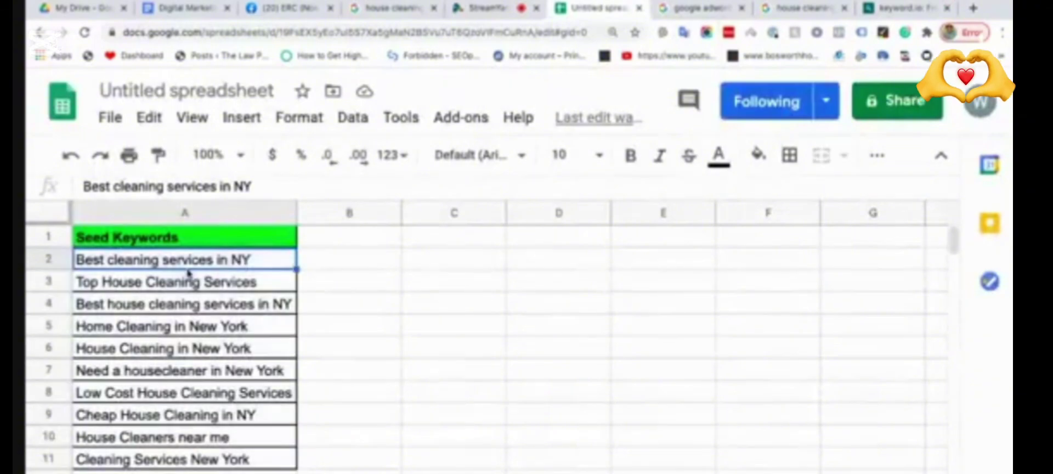
{"action": "left_click", "coordinate": [423, 347]}
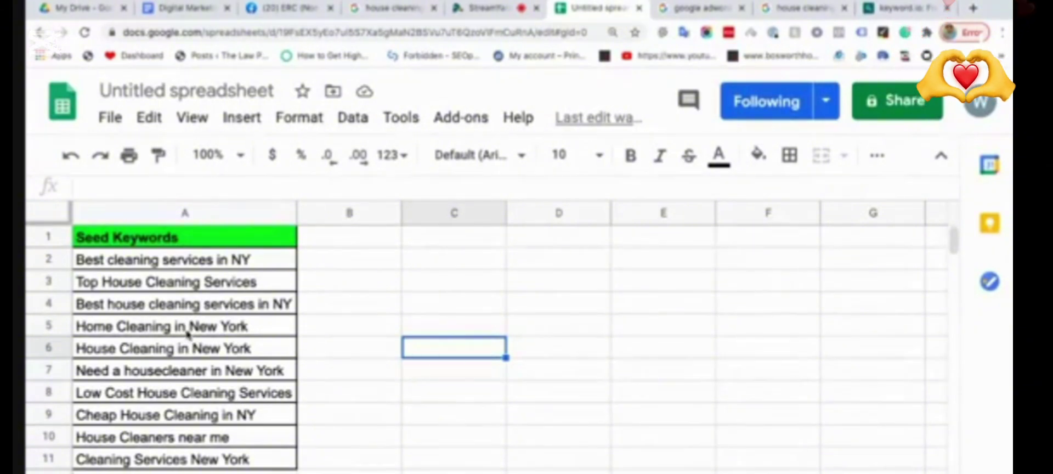
{"action": "left_click", "coordinate": [127, 268]}
{"action": "double_click", "coordinate": [234, 260]}
{"action": "left_click_drag", "start_coordinate": [271, 260], "coordinate": [64, 264]}
{"action": "key", "text": "super+c"}
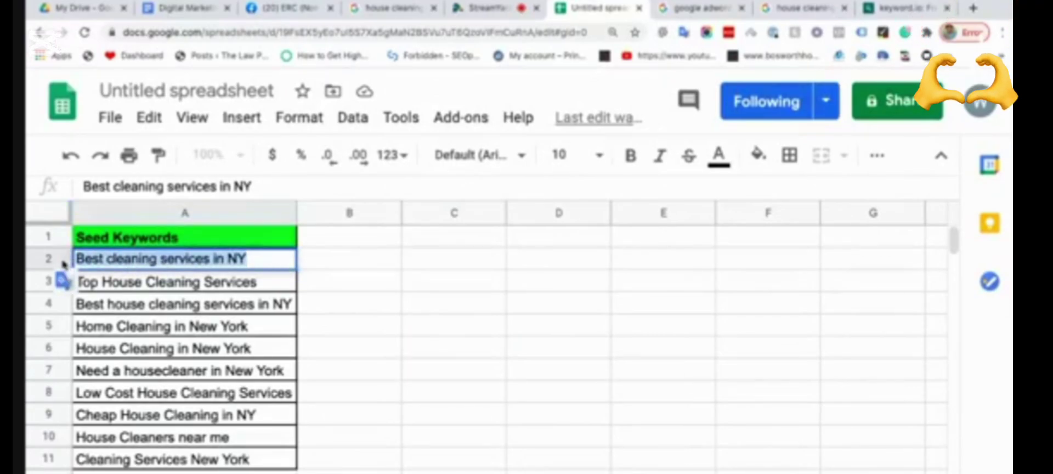
Return to Keyword Planner and paste "Best cleaning services in NY" as the product or service to research
{"action": "key", "text": "super+Tab"}
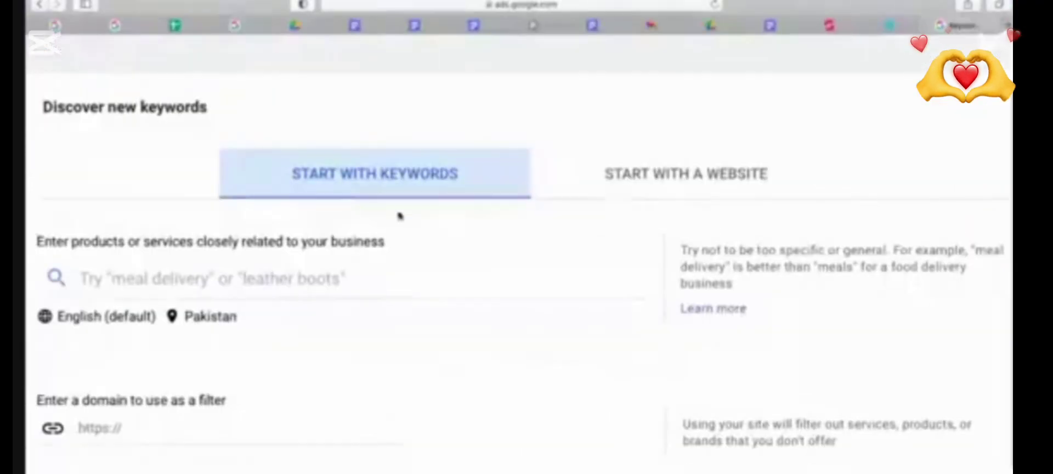
{"action": "left_click", "coordinate": [124, 277]}
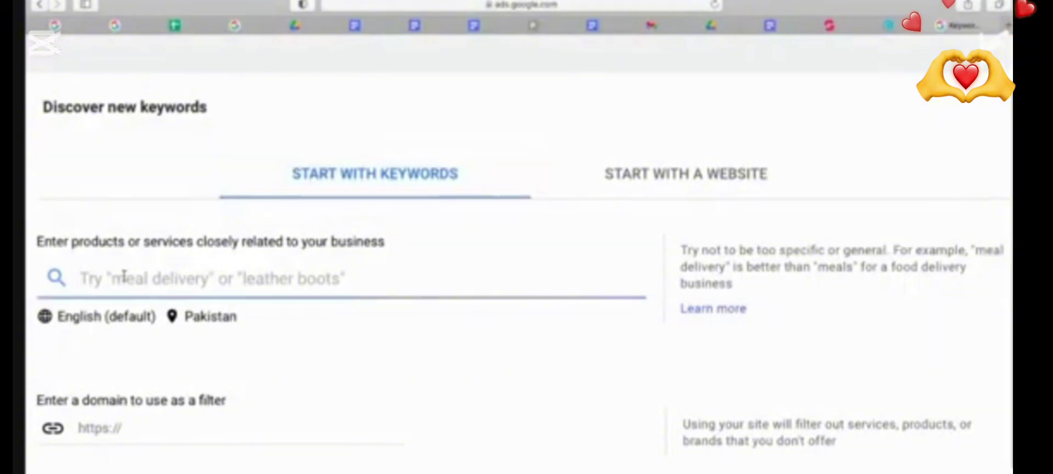
{"action": "key", "text": "super+v"}
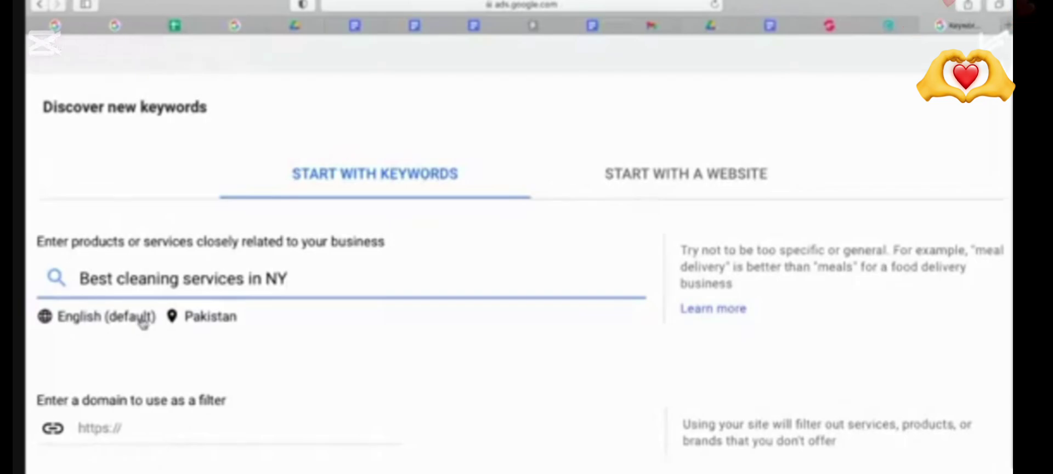
Open the location settings and remove Pakistan from the targeted locations
{"action": "left_click", "coordinate": [225, 323]}
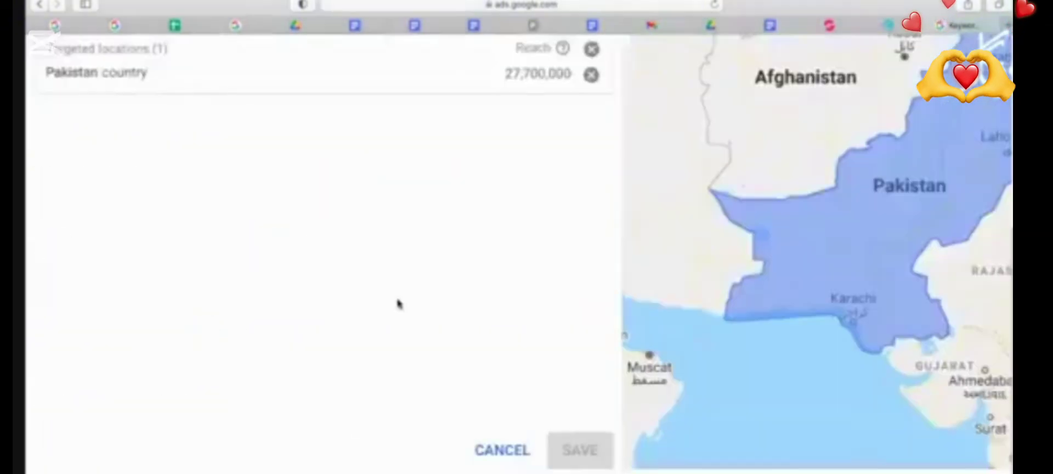
{"action": "scroll", "coordinate": [400, 300], "scroll_direction": "up", "scroll_amount": 3}
{"action": "scroll", "coordinate": [402, 301], "scroll_direction": "up", "scroll_amount": 2}
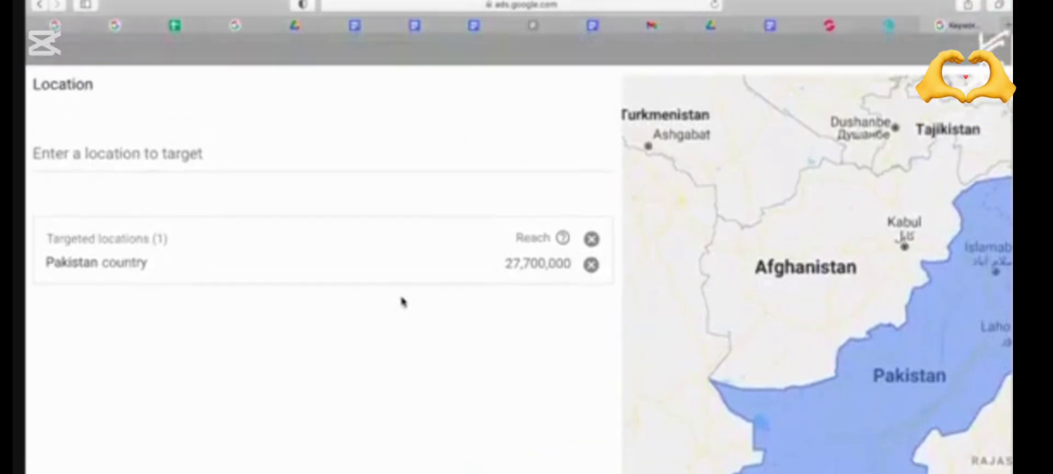
{"action": "left_click", "coordinate": [591, 264]}
{"action": "scroll", "coordinate": [329, 289], "scroll_direction": "up", "scroll_amount": 1}
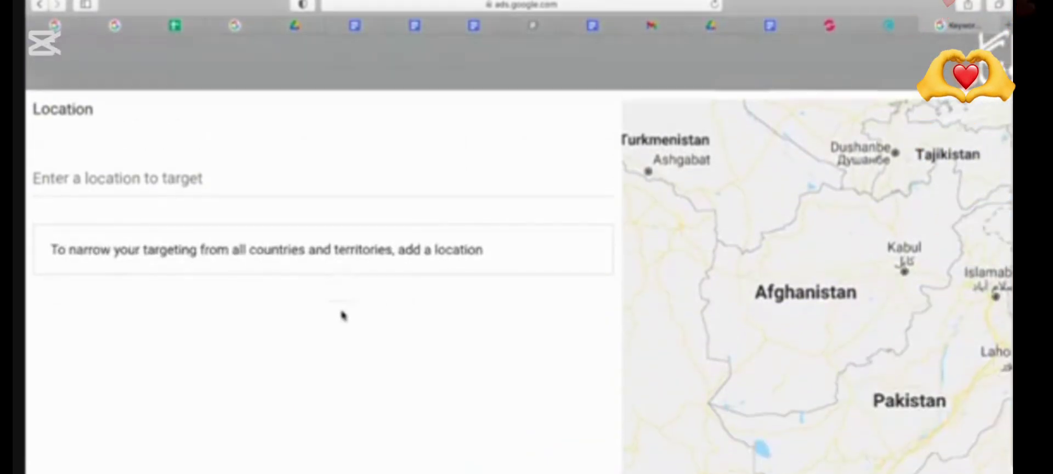
{"action": "scroll", "coordinate": [343, 315], "scroll_direction": "down", "scroll_amount": 4}
{"action": "scroll", "coordinate": [329, 274], "scroll_direction": "up", "scroll_amount": 5}
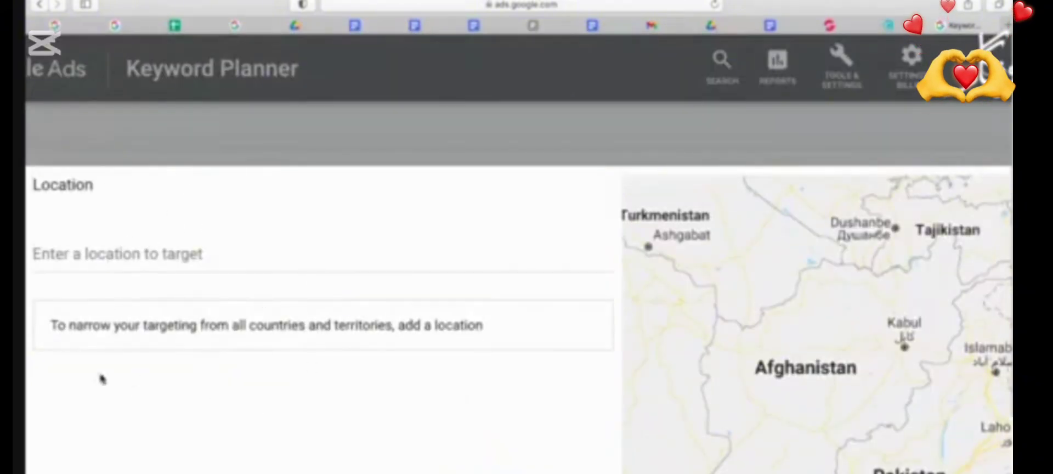
Add the United States country as the targeted location and save the location settings
{"action": "left_click", "coordinate": [130, 257]}
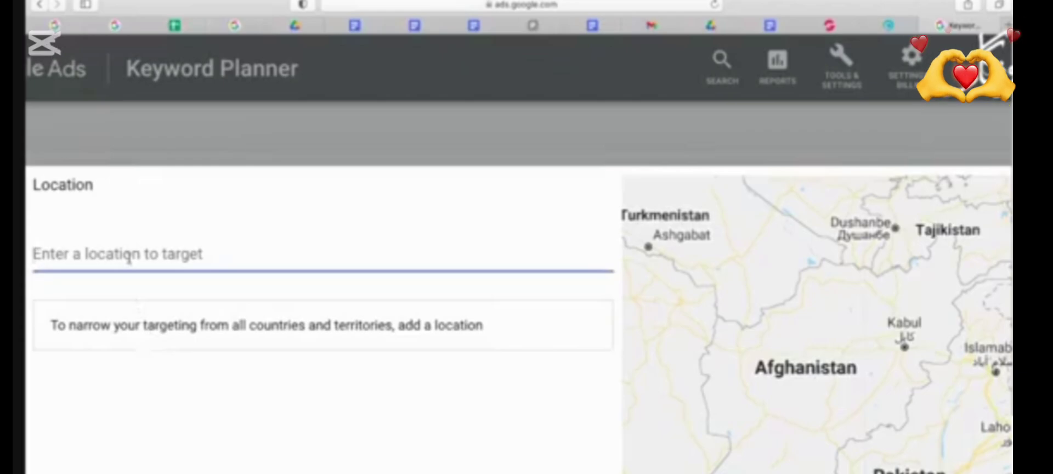
{"action": "type", "text": "U"}
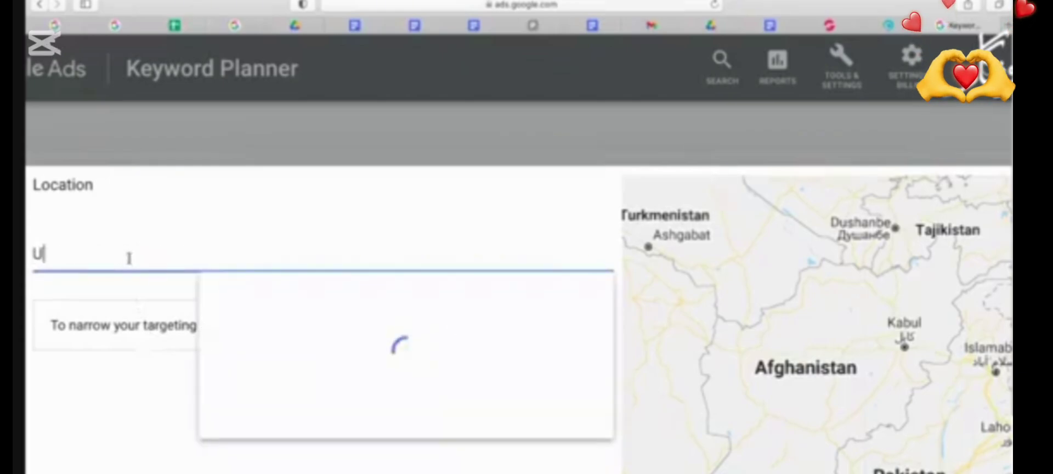
{"action": "type", "text": "nited"}
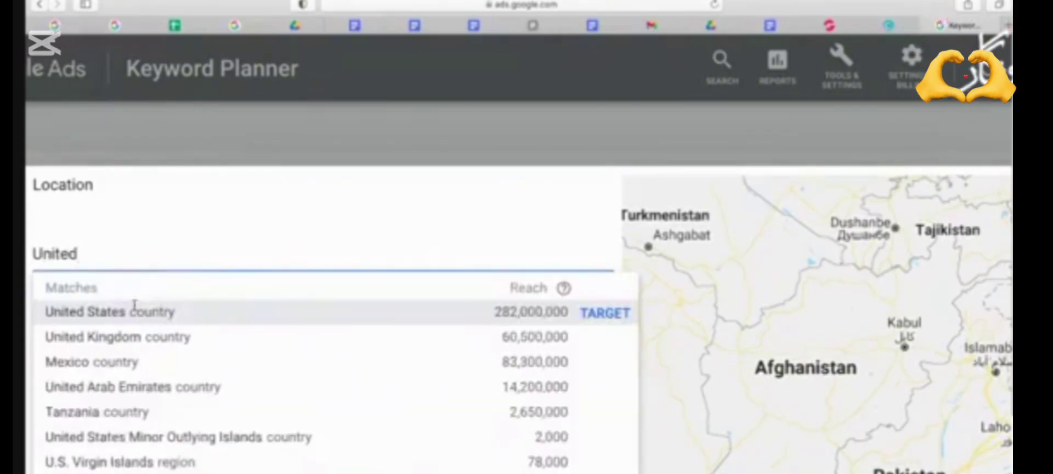
{"action": "left_click", "coordinate": [134, 310]}
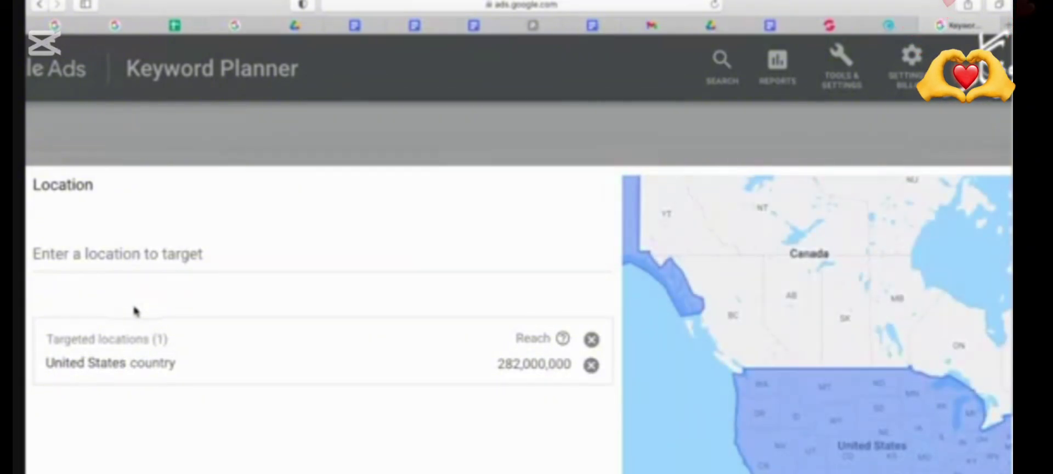
{"action": "scroll", "coordinate": [352, 447], "scroll_direction": "down", "scroll_amount": 1}
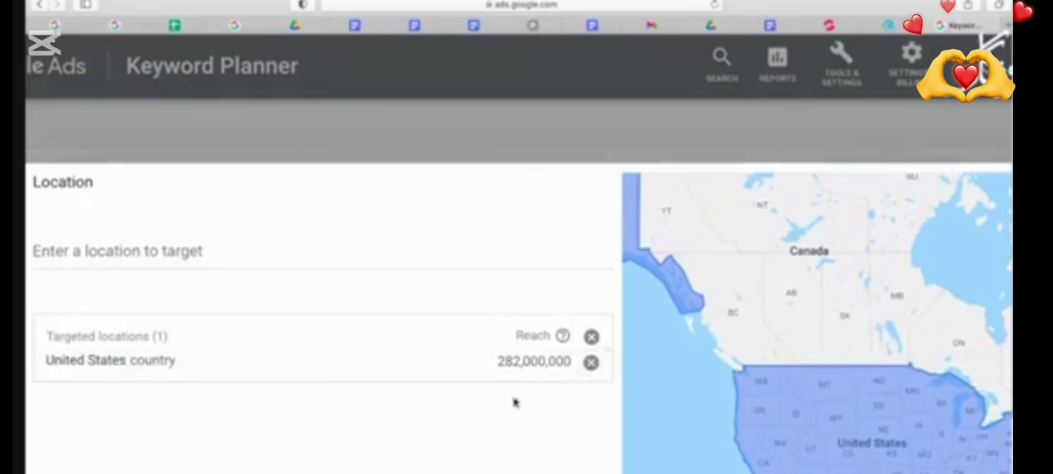
{"action": "left_click", "coordinate": [126, 259]}
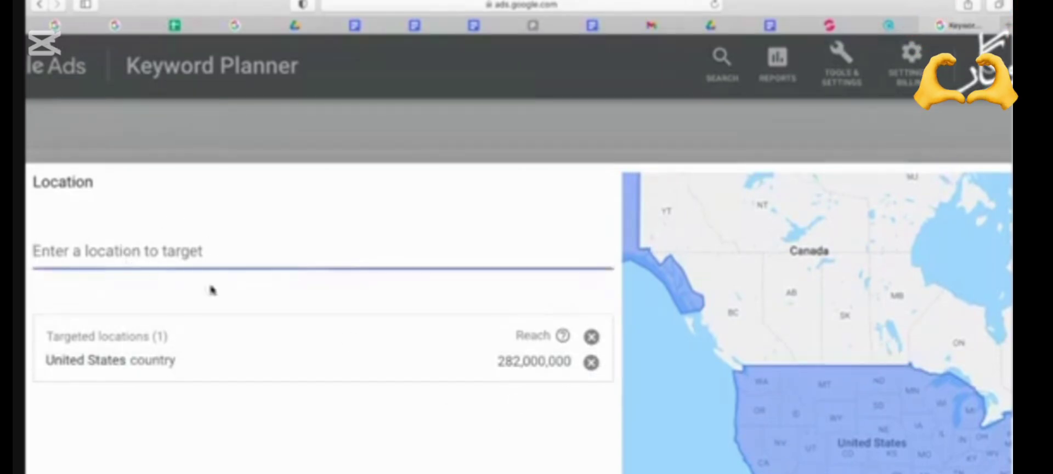
{"action": "scroll", "coordinate": [513, 428], "scroll_direction": "down", "scroll_amount": 5}
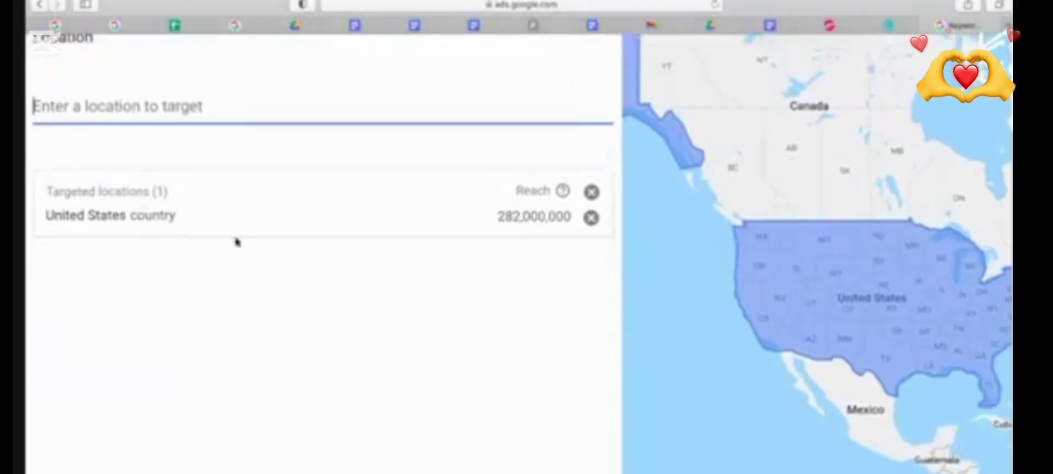
{"action": "scroll", "coordinate": [477, 362], "scroll_direction": "down", "scroll_amount": 3}
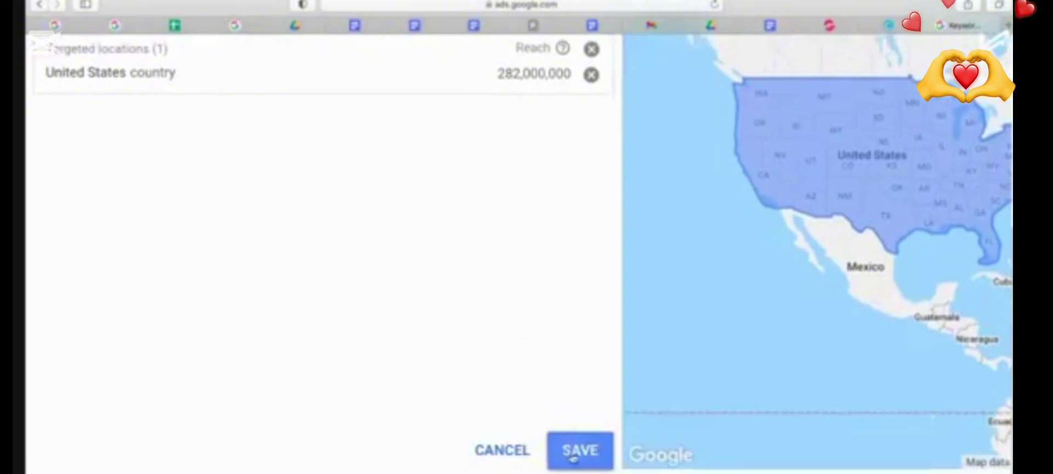
{"action": "left_click", "coordinate": [573, 451]}
{"action": "scroll", "coordinate": [259, 229], "scroll_direction": "up", "scroll_amount": 5}
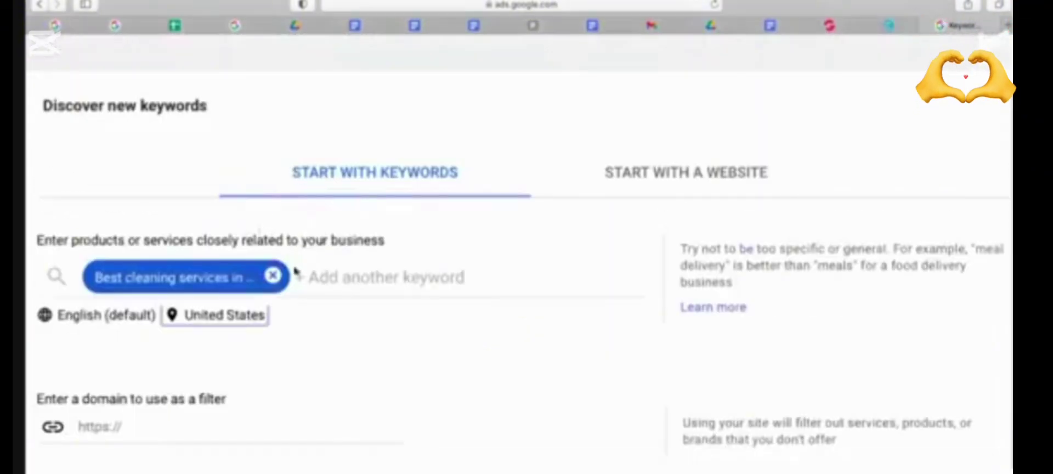
Replace the United States with the state of New York, United States, as the targeted location and save it
{"action": "left_click", "coordinate": [119, 279]}
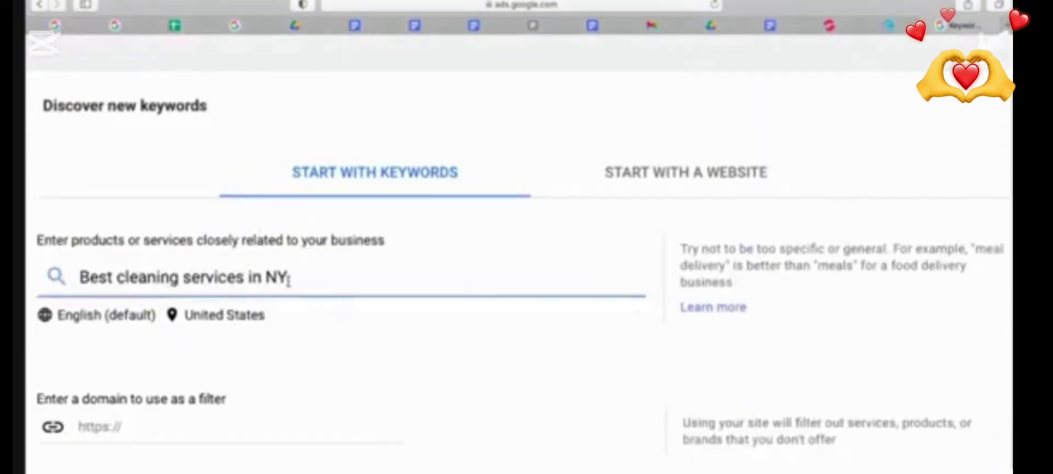
{"action": "left_click", "coordinate": [211, 317]}
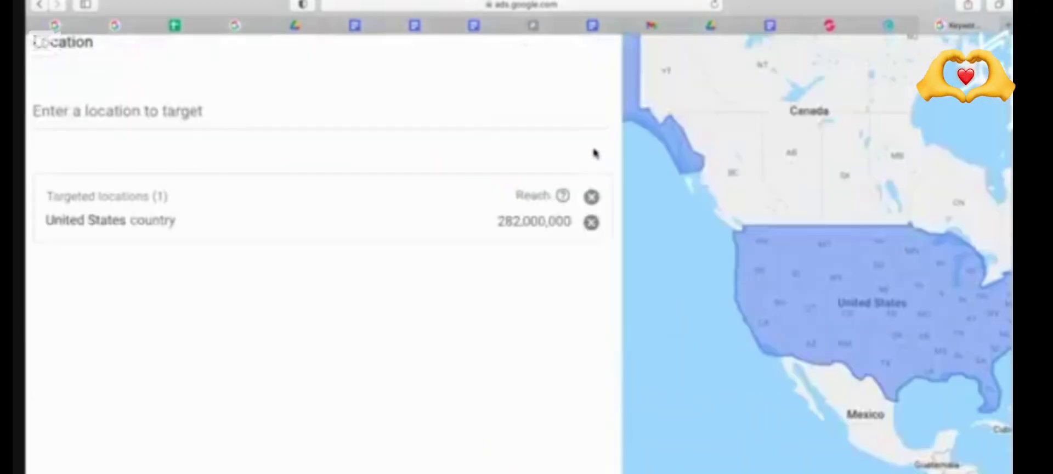
{"action": "left_click", "coordinate": [592, 197]}
{"action": "left_click", "coordinate": [179, 155]}
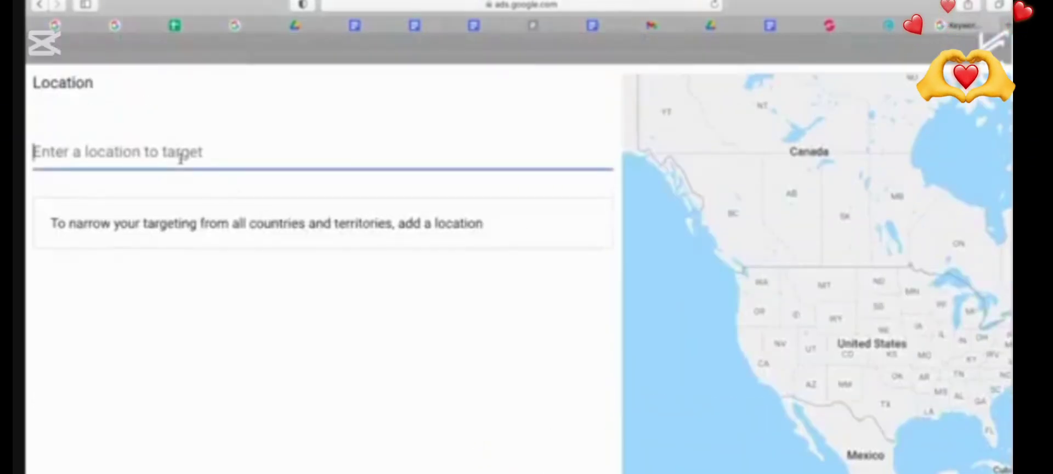
{"action": "type", "text": "Ne"}
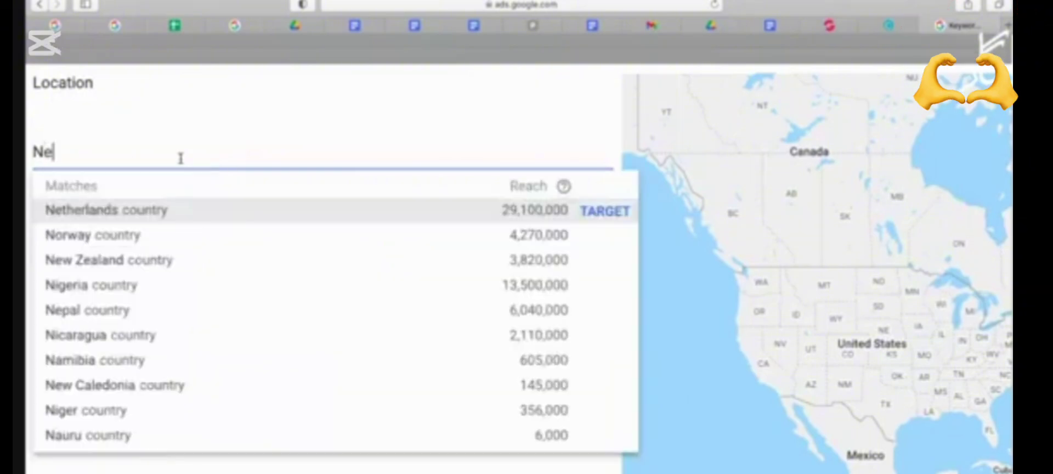
{"action": "type", "text": "w York"}
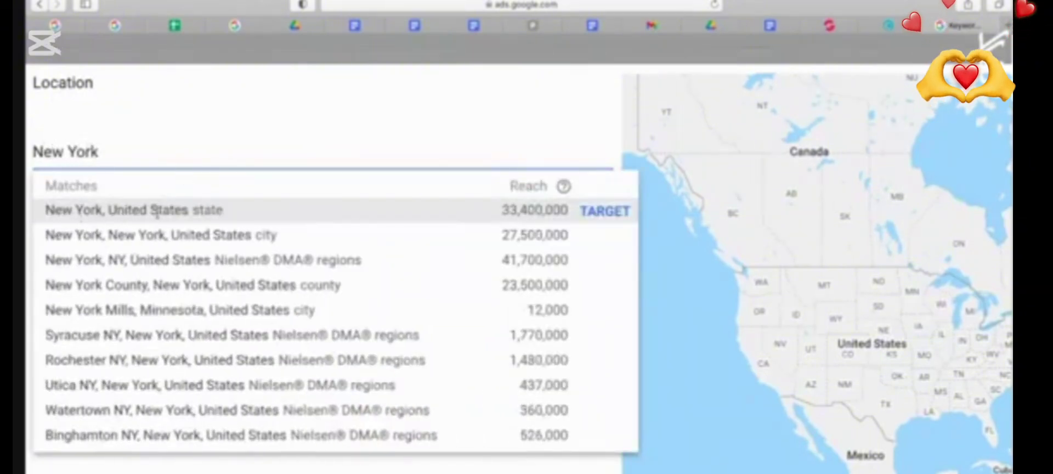
{"action": "left_click", "coordinate": [155, 211]}
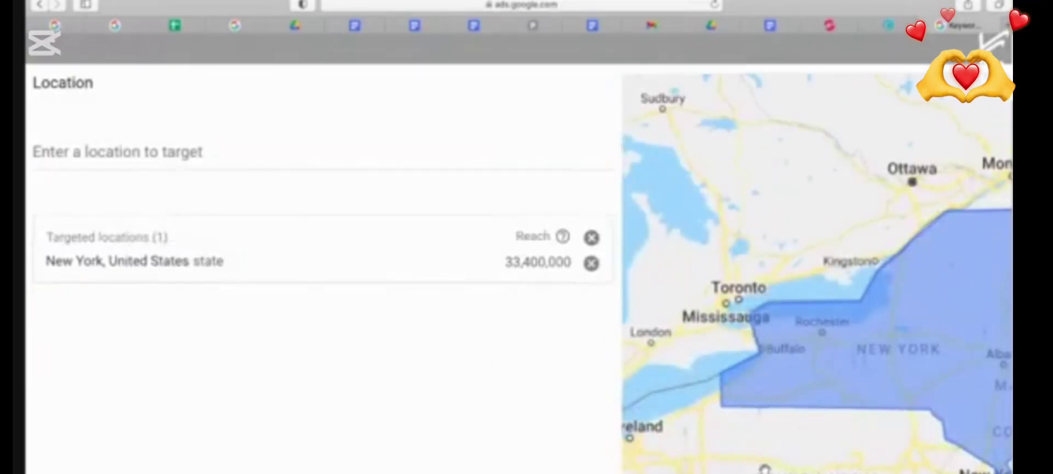
{"action": "scroll", "coordinate": [764, 469], "scroll_direction": "down", "scroll_amount": 5}
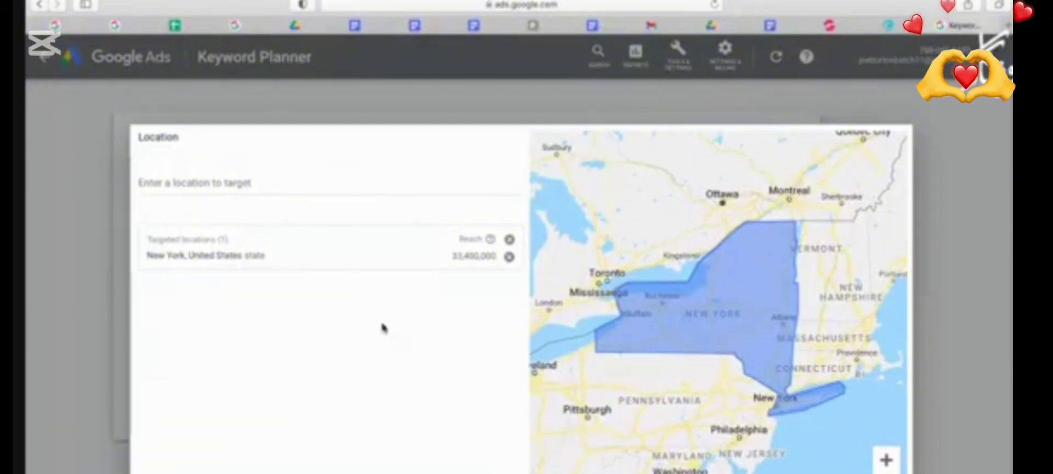
{"action": "scroll", "coordinate": [323, 319], "scroll_direction": "up", "scroll_amount": 5}
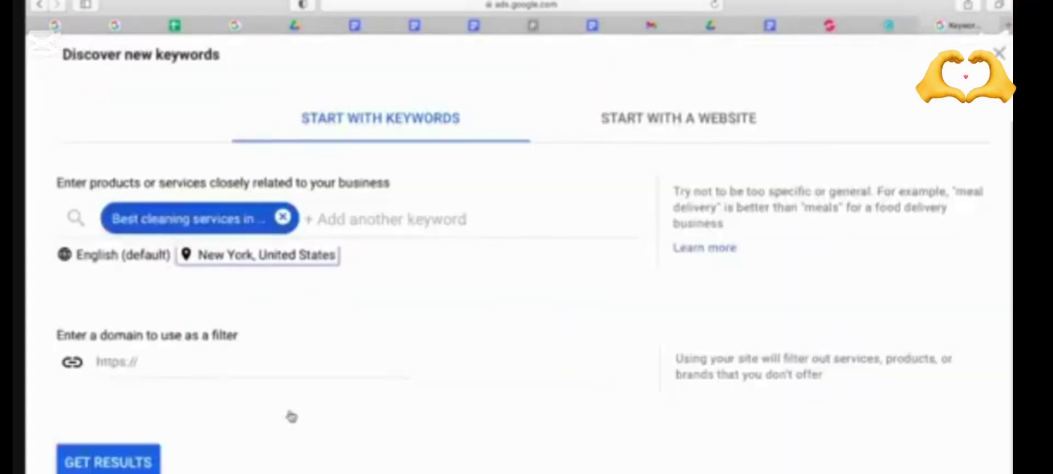
{"action": "scroll", "coordinate": [432, 343], "scroll_direction": "up", "scroll_amount": 1}
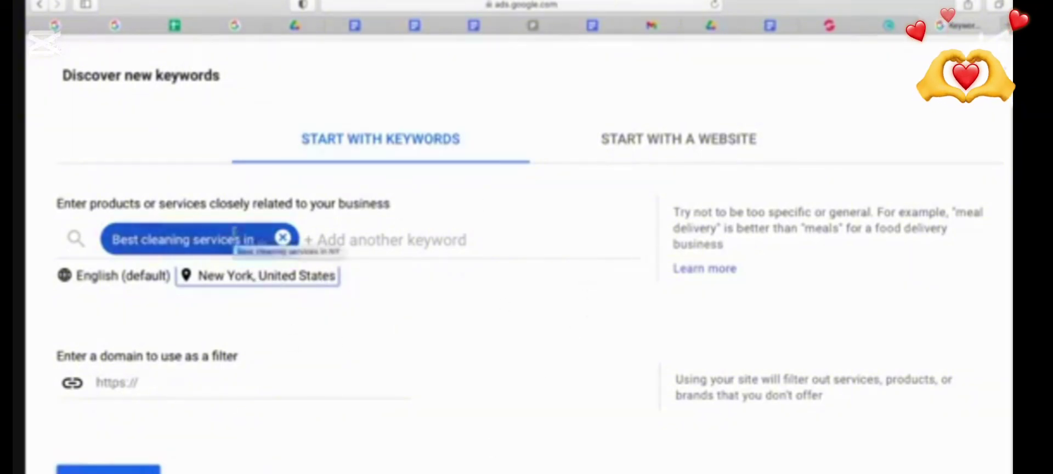
Copy the remaining seed keywords, from "Top House Cleaning Services" to "Cleaning Services New York", from the spreadsheet and add them to Keyword Planner's search
{"action": "key", "text": "super+Tab"}
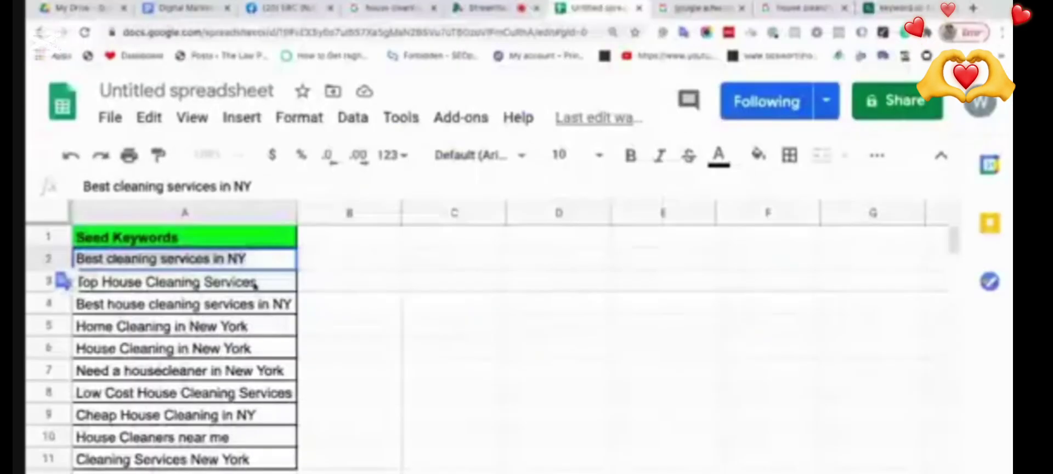
{"action": "left_click_drag", "start_coordinate": [255, 283], "coordinate": [230, 460]}
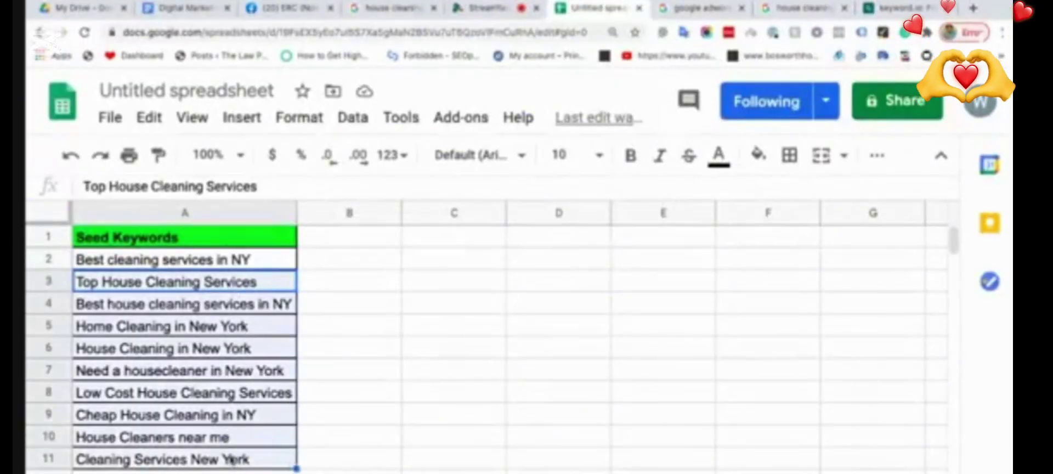
{"action": "key", "text": "super+c"}
{"action": "key", "text": "super+Tab"}
{"action": "left_click", "coordinate": [353, 239]}
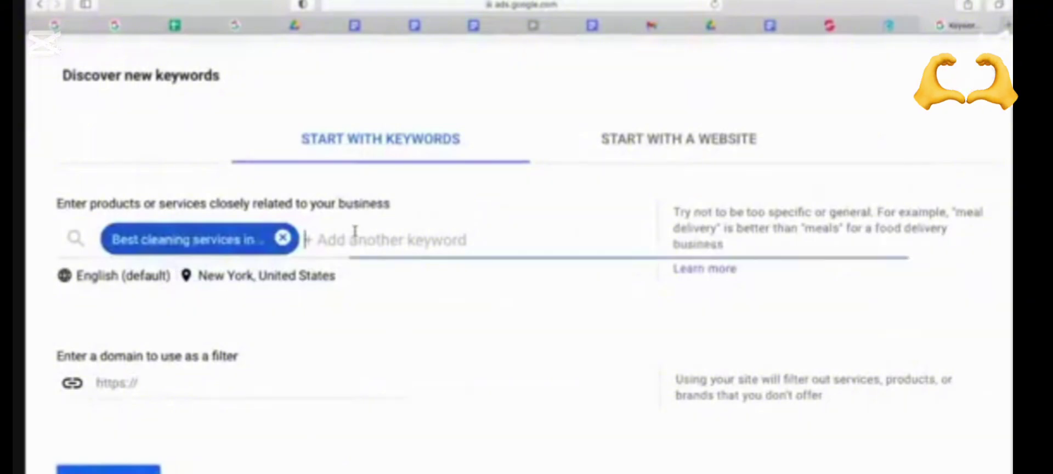
{"action": "key", "text": "super+v"}
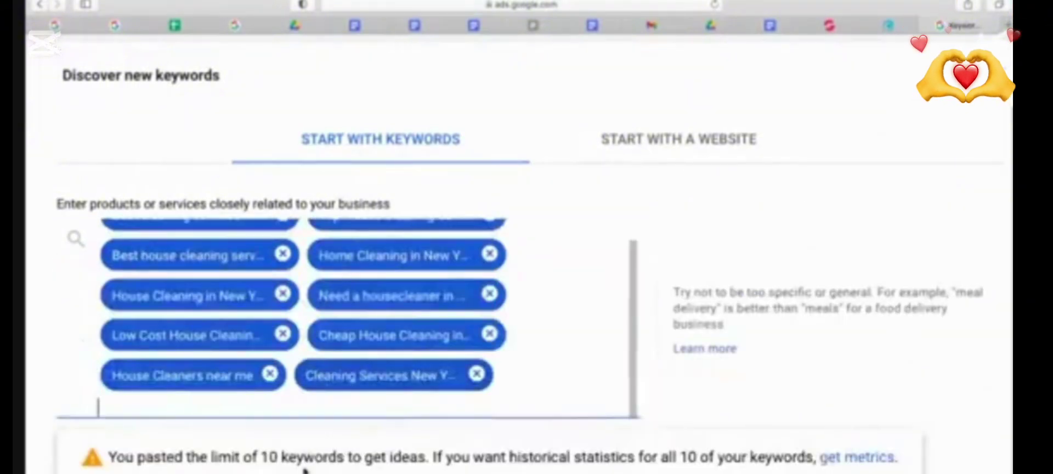
Review the pasted seed keywords, dismiss the keyword limit notice, and get the keyword ideas
{"action": "scroll", "coordinate": [439, 436], "scroll_direction": "up", "scroll_amount": 1}
{"action": "scroll", "coordinate": [436, 432], "scroll_direction": "up", "scroll_amount": 2}
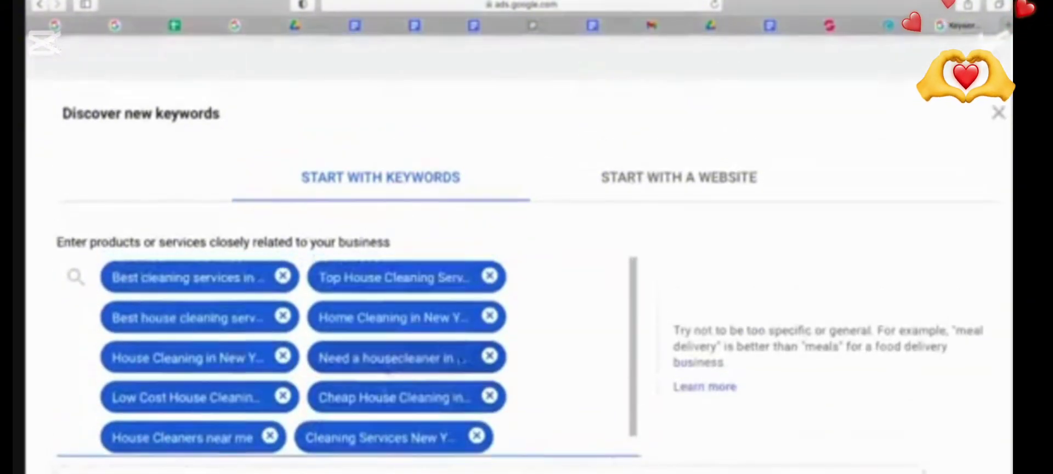
{"action": "scroll", "coordinate": [537, 359], "scroll_direction": "down", "scroll_amount": 3}
{"action": "scroll", "coordinate": [537, 360], "scroll_direction": "down", "scroll_amount": 2}
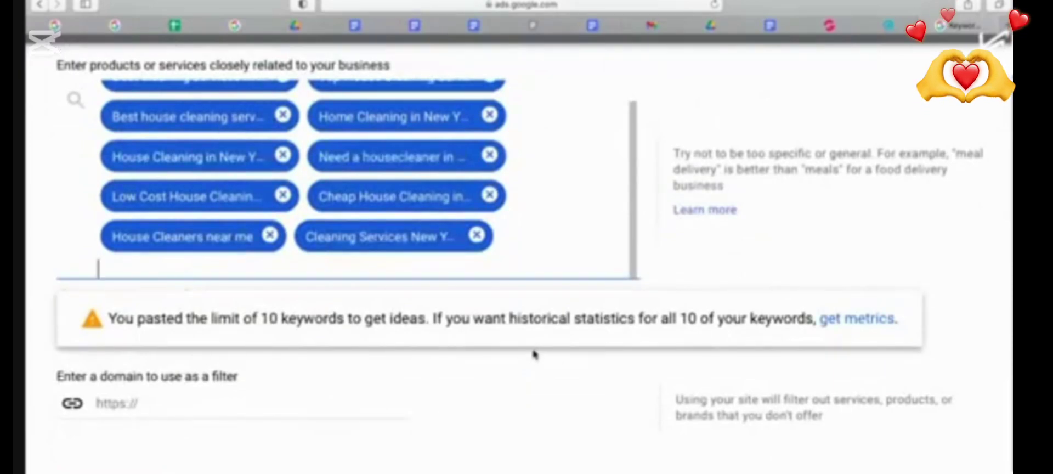
{"action": "left_click", "coordinate": [659, 236]}
{"action": "scroll", "coordinate": [365, 226], "scroll_direction": "up", "scroll_amount": 1}
{"action": "scroll", "coordinate": [310, 140], "scroll_direction": "up", "scroll_amount": 5}
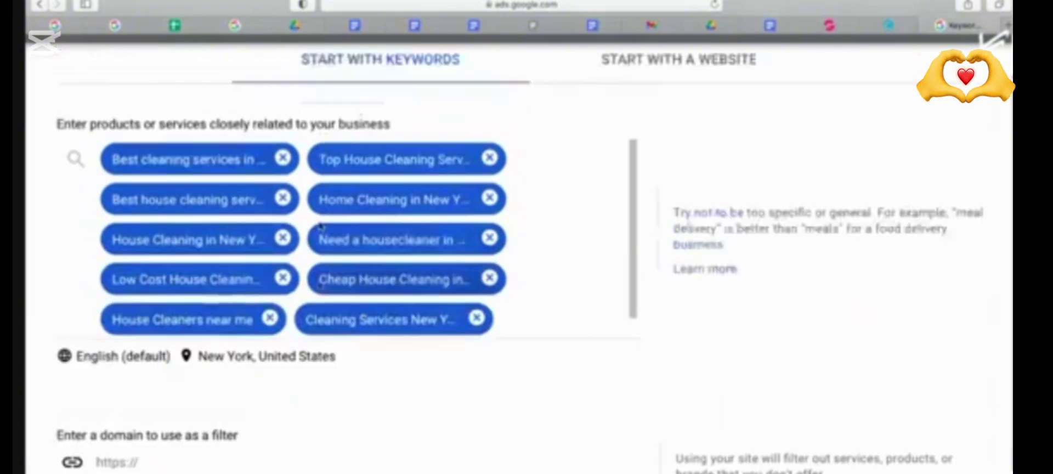
{"action": "scroll", "coordinate": [428, 274], "scroll_direction": "down", "scroll_amount": 3}
{"action": "scroll", "coordinate": [522, 294], "scroll_direction": "down", "scroll_amount": 1}
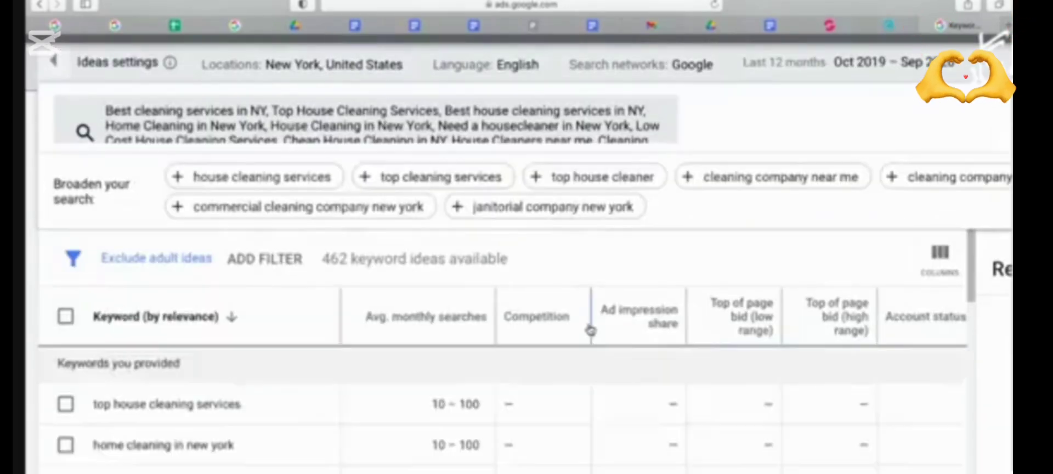
Examine the number of keyword ideas available and the search volume, competition and bid data for the provided keywords
{"action": "scroll", "coordinate": [590, 330], "scroll_direction": "up", "scroll_amount": 2}
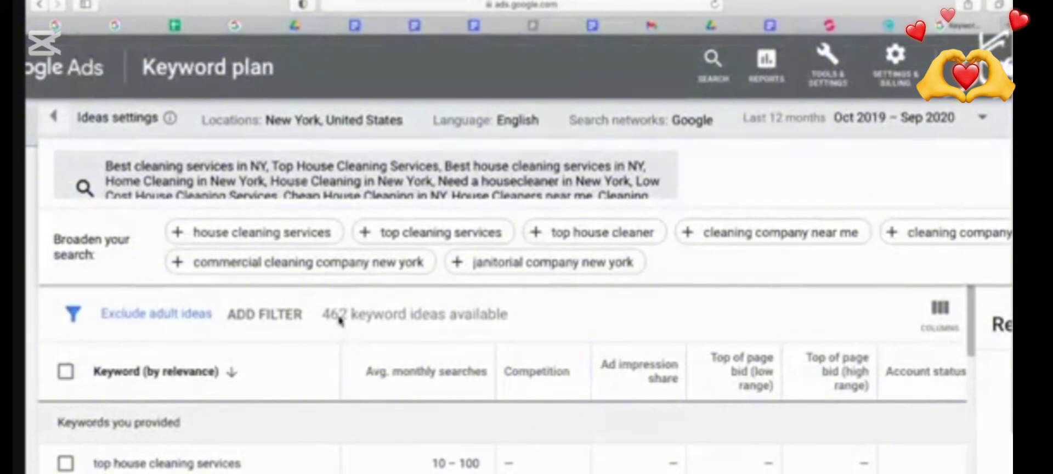
{"action": "left_click_drag", "start_coordinate": [322, 314], "coordinate": [518, 315]}
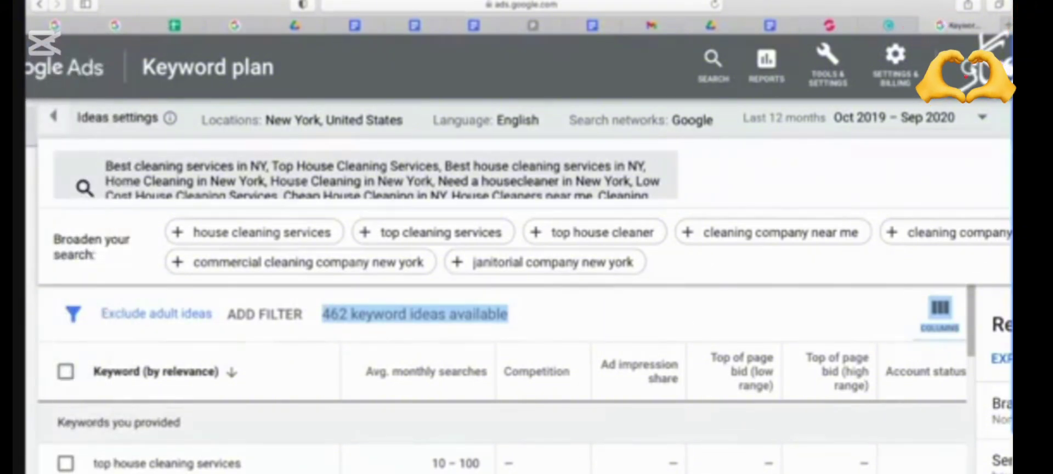
{"action": "scroll", "coordinate": [1002, 208], "scroll_direction": "down", "scroll_amount": 3}
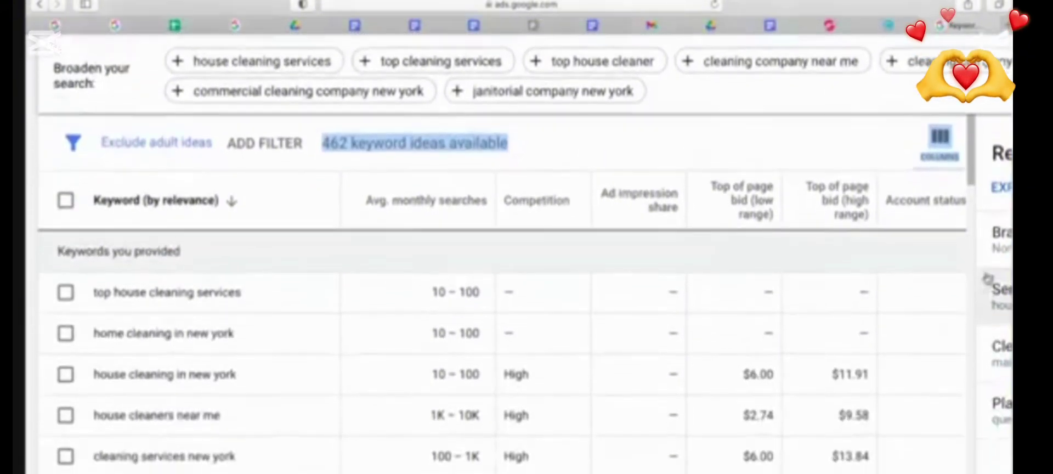
{"action": "scroll", "coordinate": [971, 194], "scroll_direction": "down", "scroll_amount": 2}
{"action": "scroll", "coordinate": [971, 195], "scroll_direction": "down", "scroll_amount": 2}
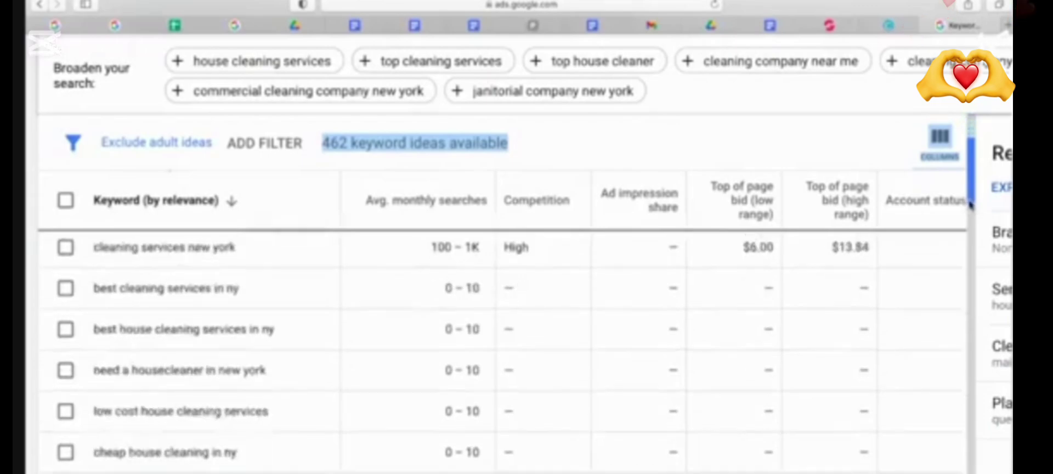
{"action": "scroll", "coordinate": [971, 190], "scroll_direction": "up", "scroll_amount": 3}
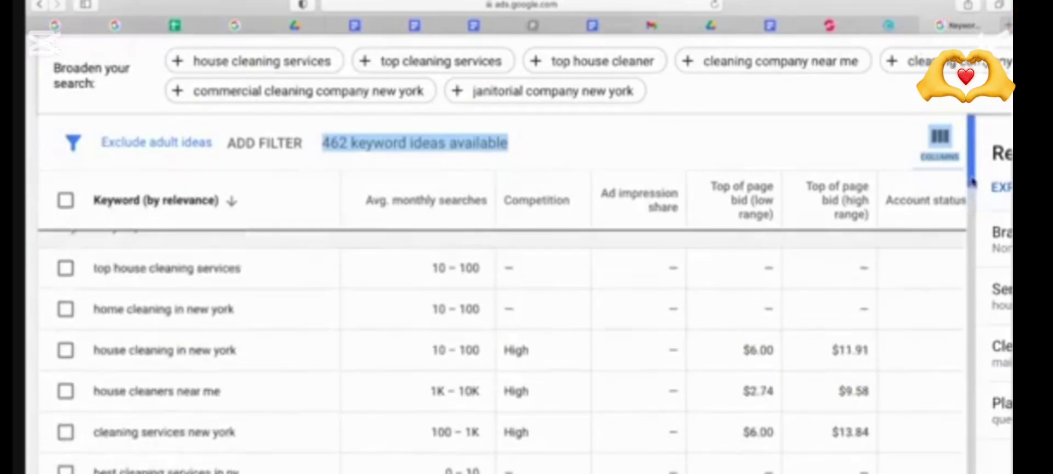
{"action": "scroll", "coordinate": [972, 181], "scroll_direction": "up", "scroll_amount": 1}
{"action": "scroll", "coordinate": [972, 183], "scroll_direction": "down", "scroll_amount": 1}
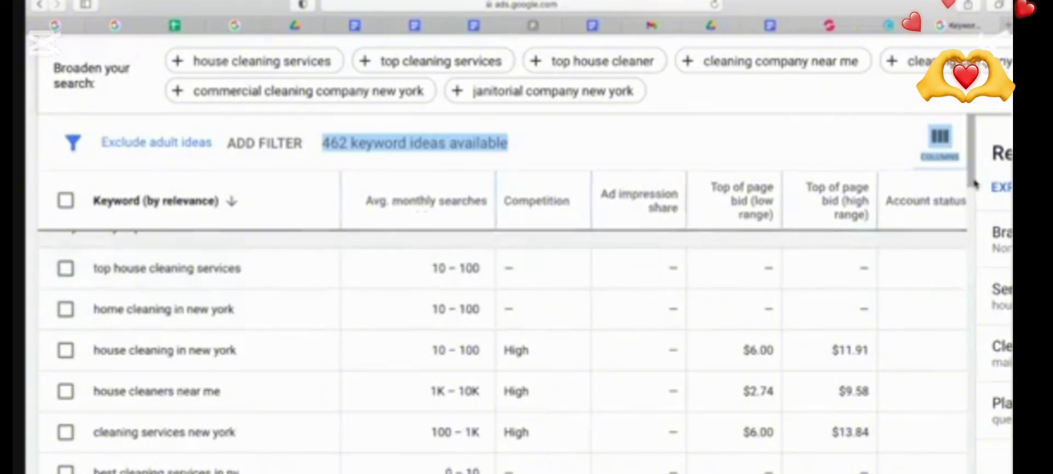
{"action": "scroll", "coordinate": [975, 181], "scroll_direction": "up", "scroll_amount": 1}
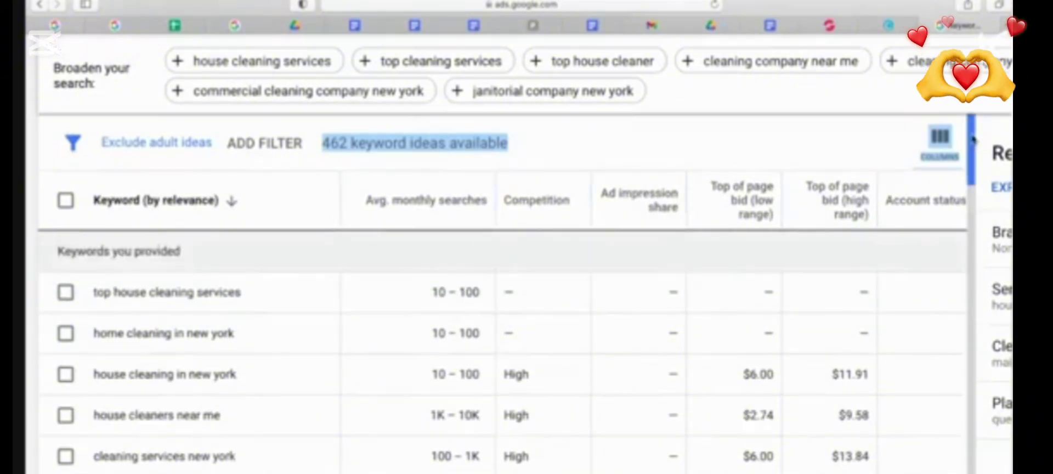
{"action": "left_click", "coordinate": [787, 142]}
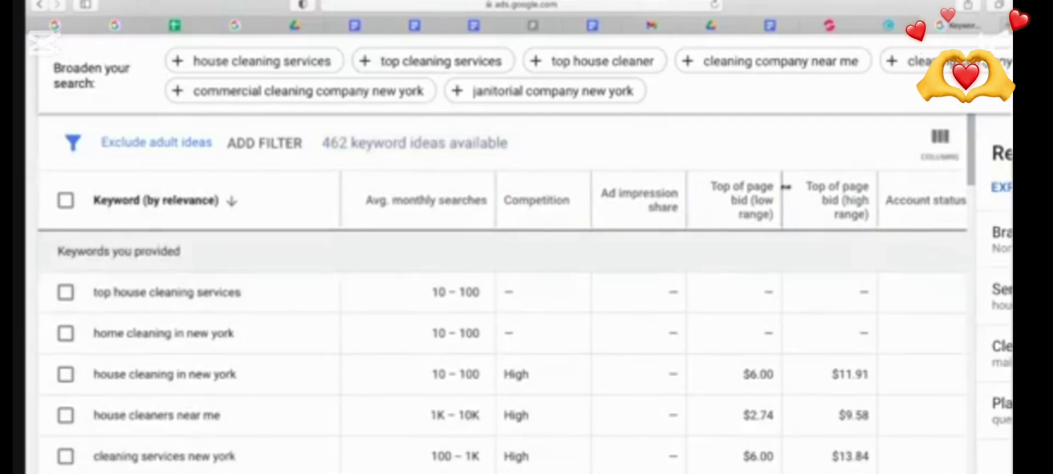
View the date range options for the keyword data and close them without choosing another period
{"action": "scroll", "coordinate": [786, 187], "scroll_direction": "down", "scroll_amount": 5}
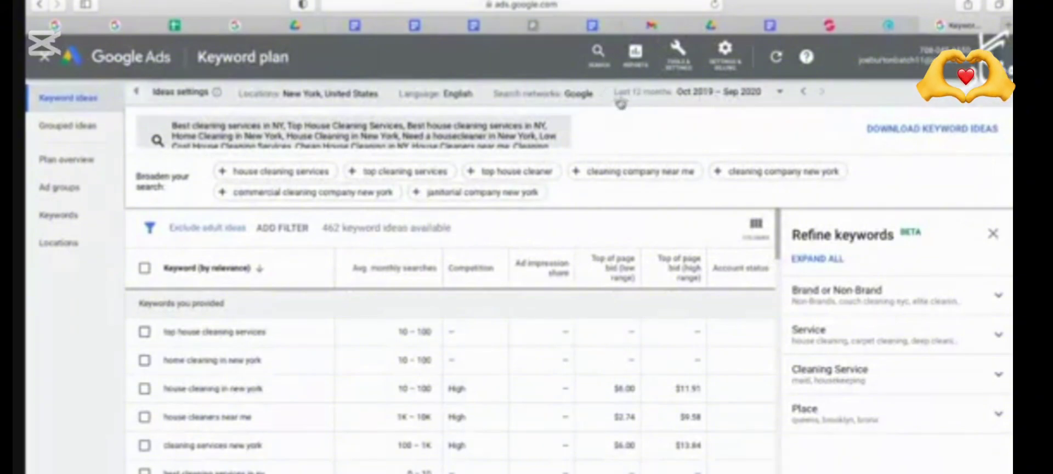
{"action": "left_click", "coordinate": [710, 96]}
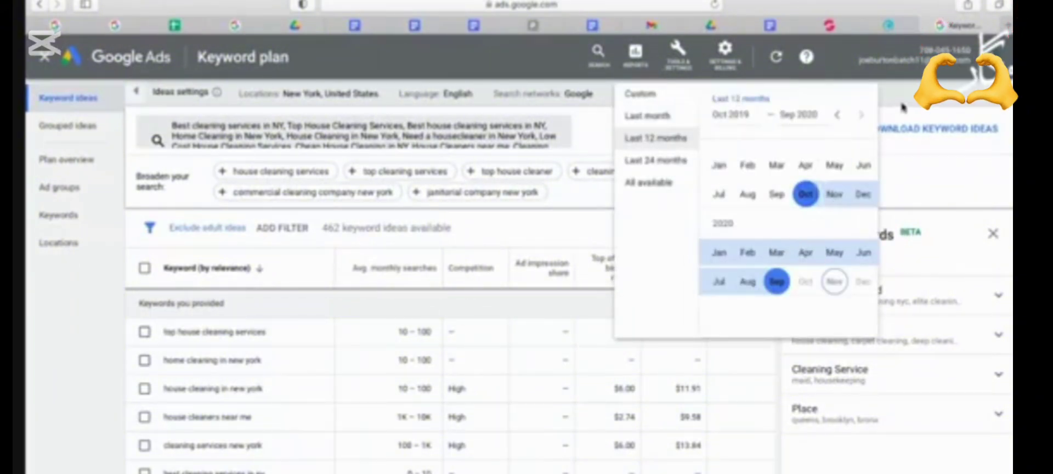
{"action": "left_click", "coordinate": [654, 201]}
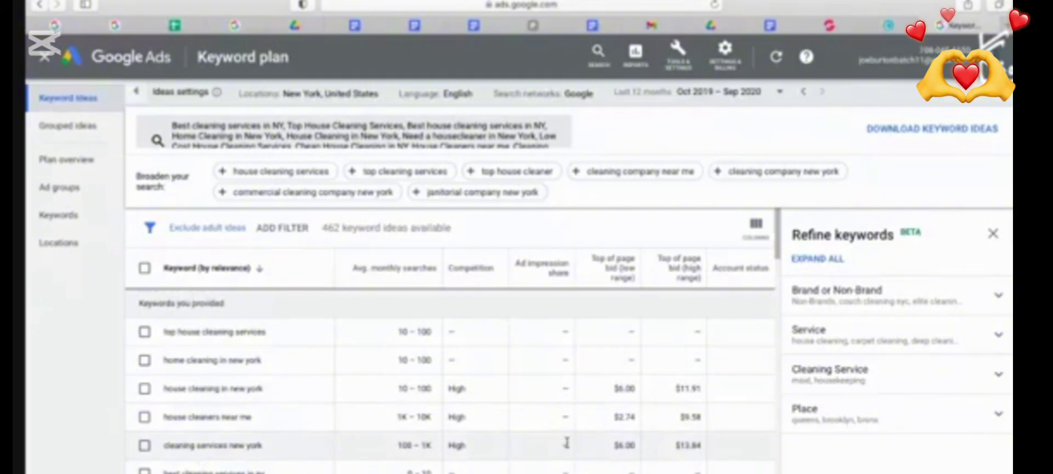
Examine the average monthly searches of "cleaning services new york" and "house cleaners near me" in the provided keywords
{"action": "scroll", "coordinate": [566, 443], "scroll_direction": "up", "scroll_amount": 5}
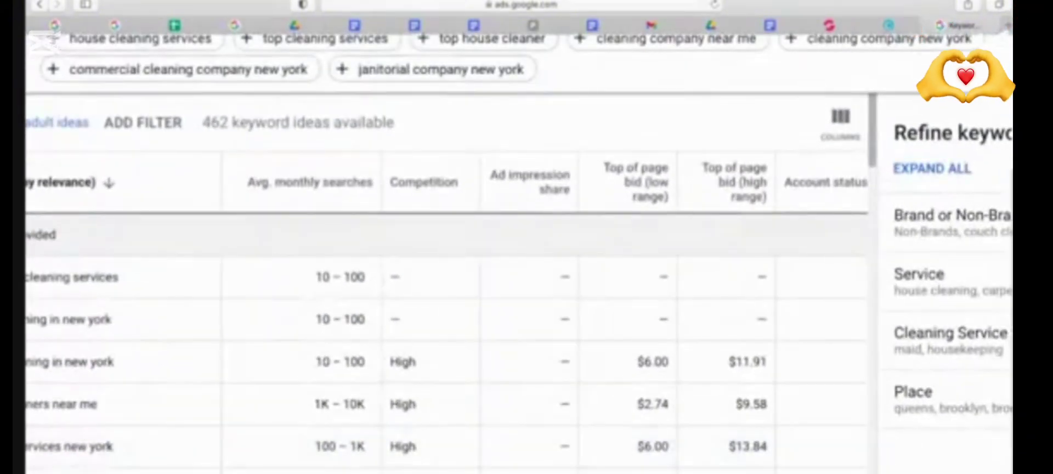
{"action": "scroll", "coordinate": [551, 397], "scroll_direction": "left", "scroll_amount": 5}
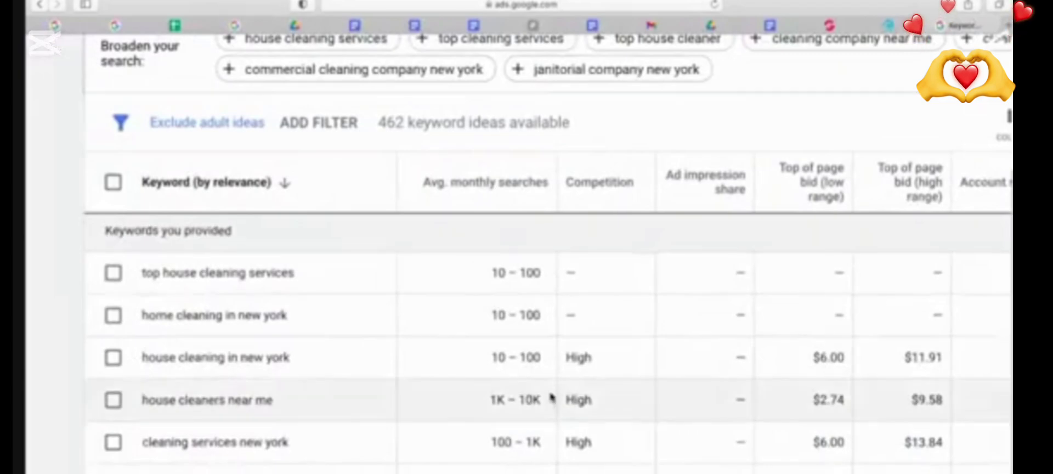
{"action": "scroll", "coordinate": [551, 398], "scroll_direction": "down", "scroll_amount": 1}
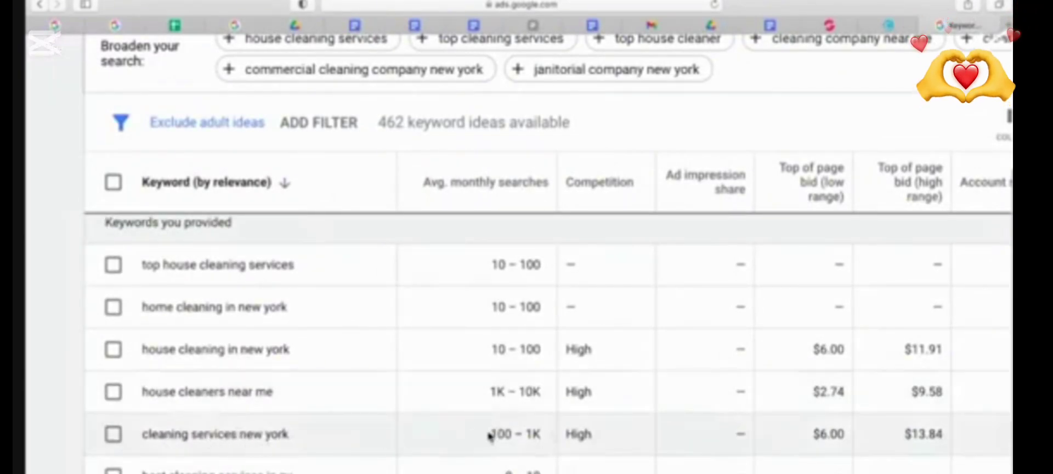
{"action": "left_click_drag", "start_coordinate": [490, 433], "coordinate": [542, 433]}
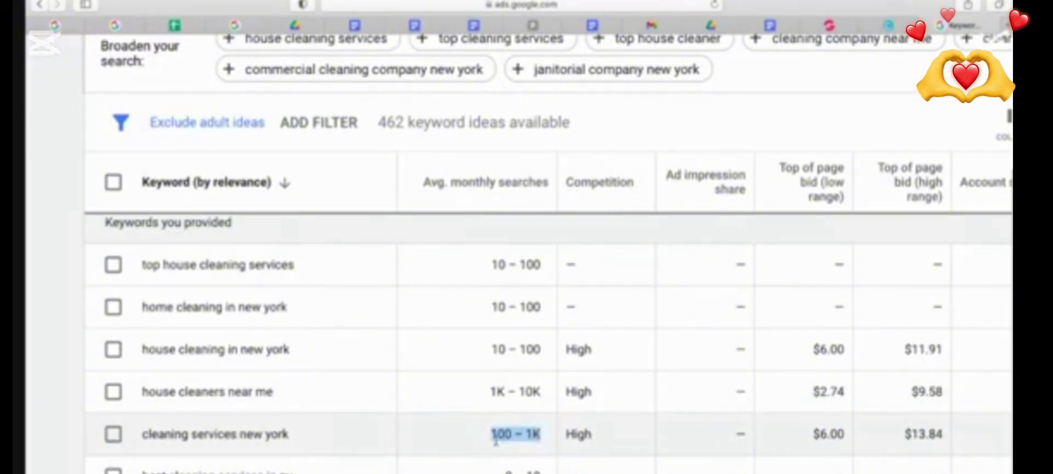
{"action": "left_click_drag", "start_coordinate": [144, 435], "coordinate": [285, 437]}
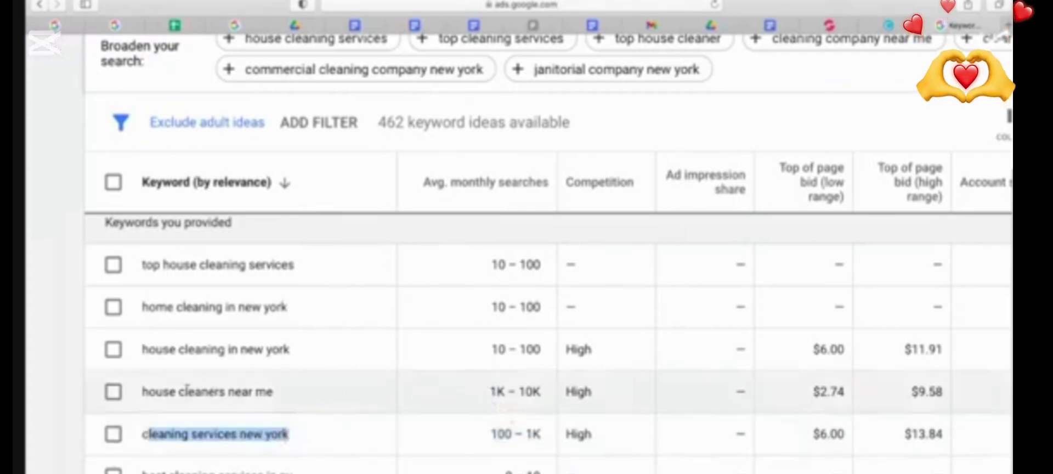
{"action": "left_click_drag", "start_coordinate": [490, 391], "coordinate": [541, 388]}
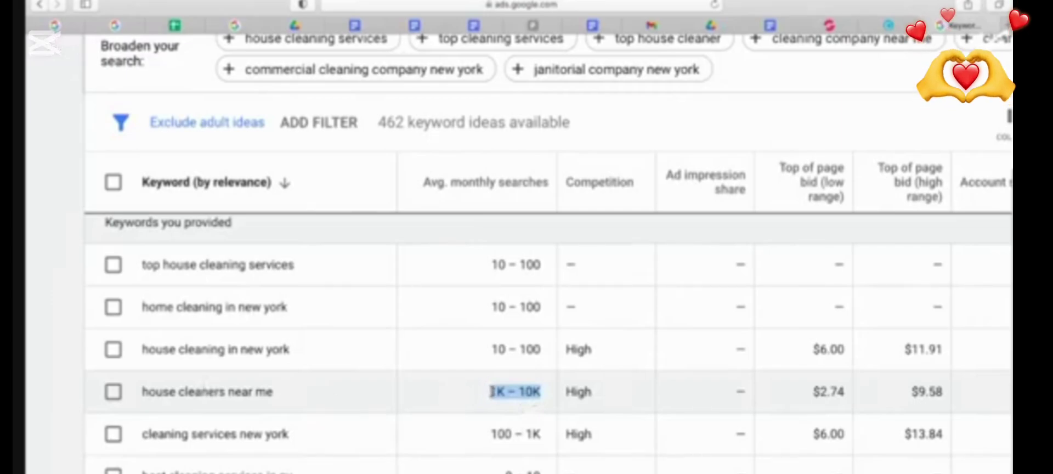
Compare the average monthly searches and competition of the other provided keywords, including "best cleaning services in ny" and "best house cleaning services in ny"
{"action": "scroll", "coordinate": [492, 391], "scroll_direction": "up", "scroll_amount": 1}
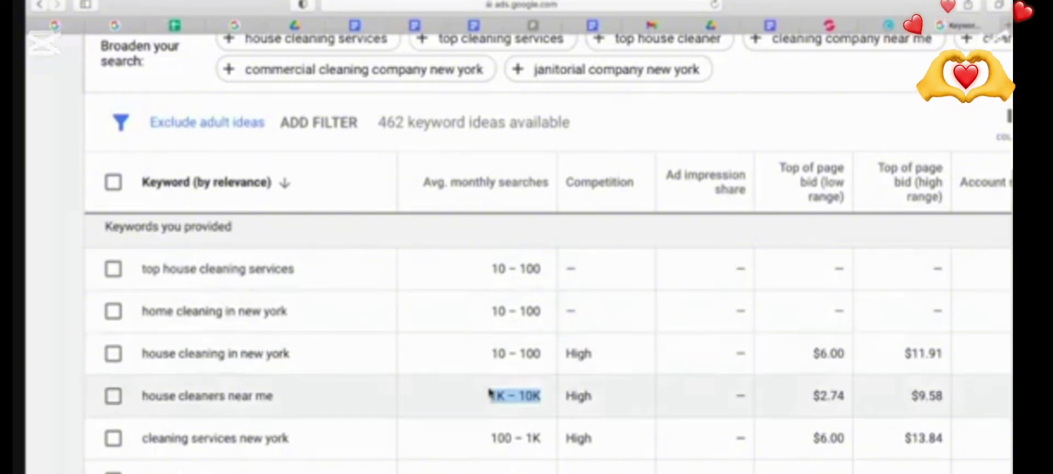
{"action": "scroll", "coordinate": [548, 340], "scroll_direction": "down", "scroll_amount": 2}
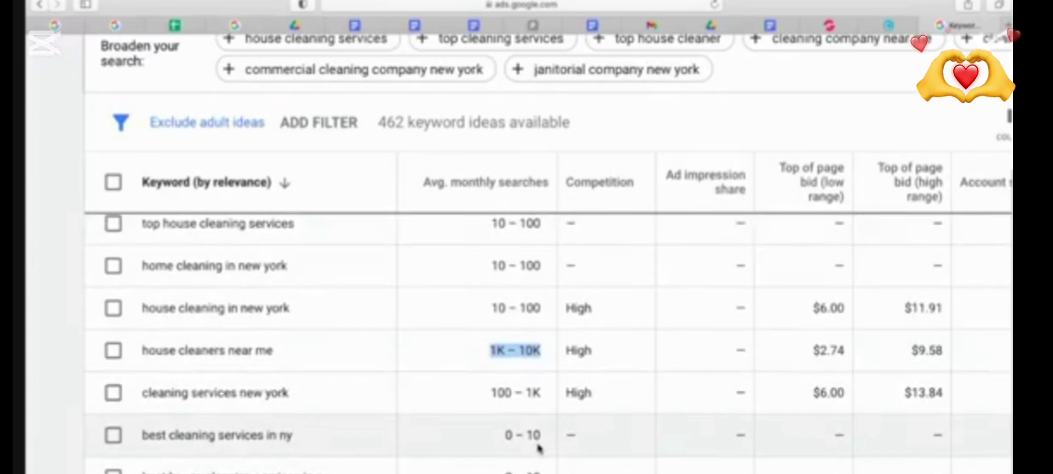
{"action": "scroll", "coordinate": [323, 444], "scroll_direction": "down", "scroll_amount": 1}
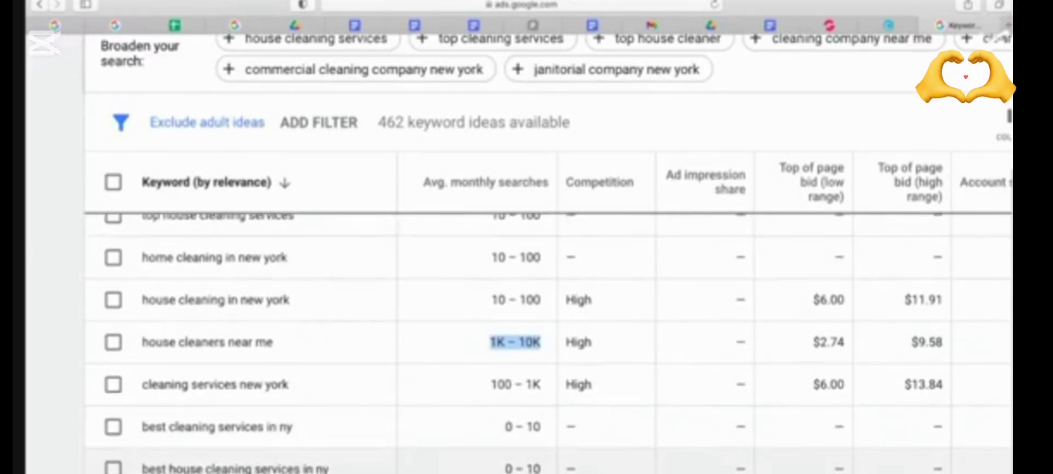
{"action": "scroll", "coordinate": [524, 469], "scroll_direction": "down", "scroll_amount": 2}
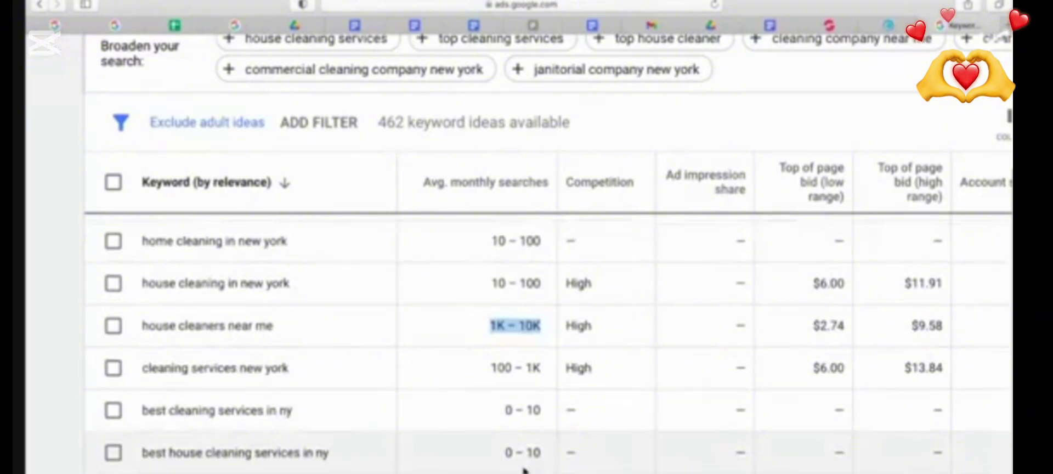
{"action": "scroll", "coordinate": [524, 469], "scroll_direction": "down", "scroll_amount": 1}
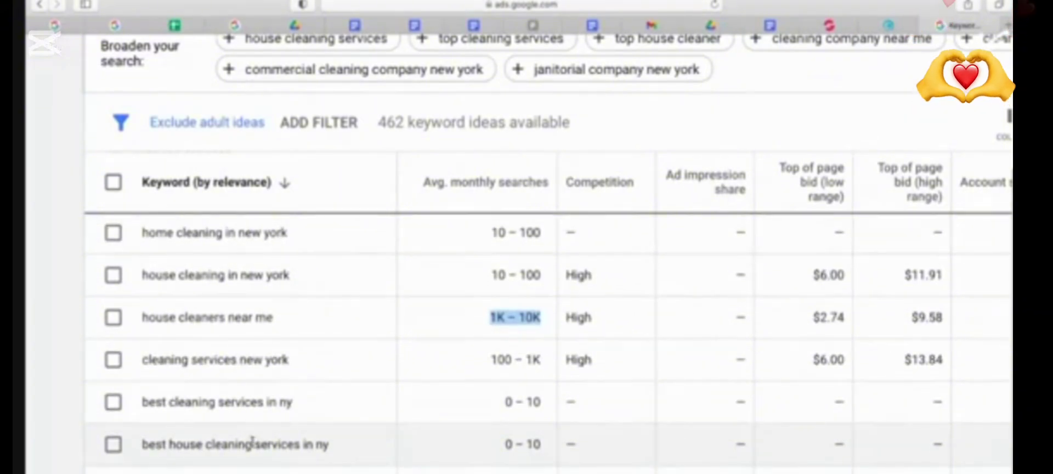
{"action": "scroll", "coordinate": [252, 441], "scroll_direction": "down", "scroll_amount": 3}
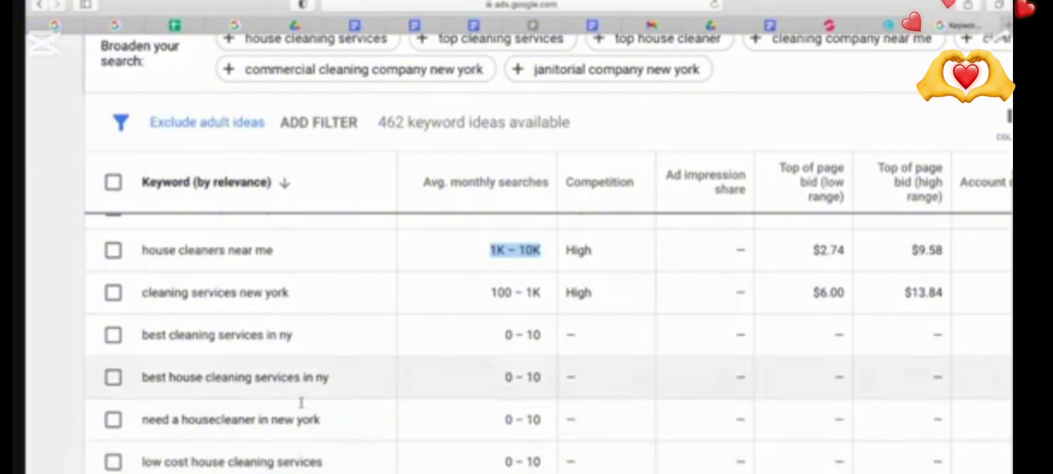
{"action": "scroll", "coordinate": [527, 417], "scroll_direction": "up", "scroll_amount": 3}
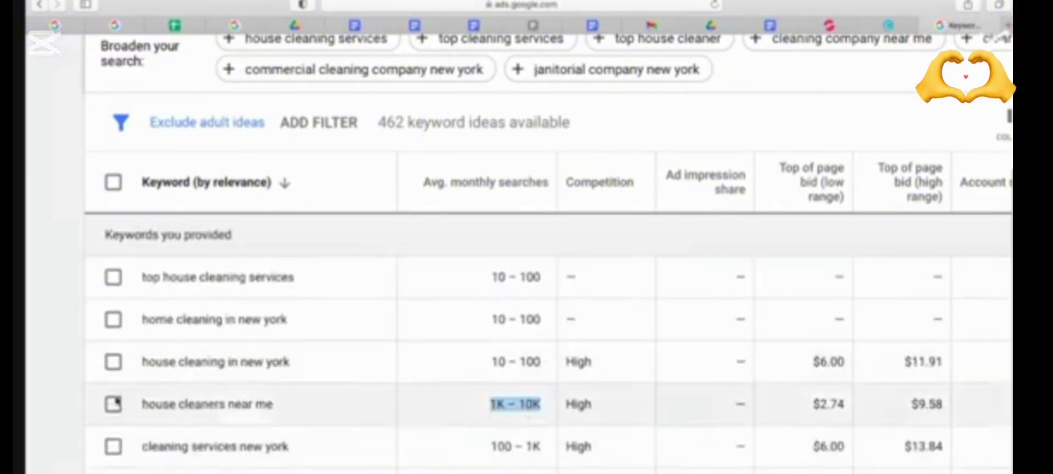
{"action": "left_click", "coordinate": [123, 410]}
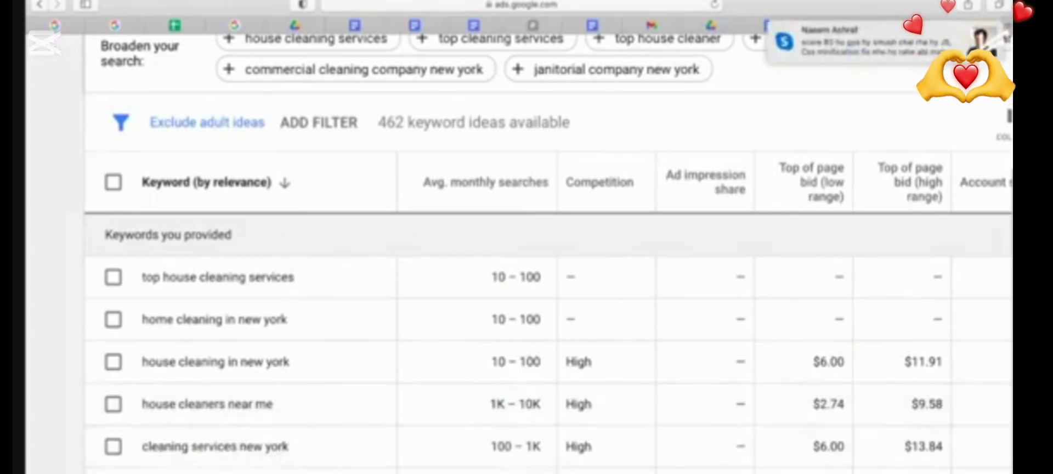
{"action": "right_click", "coordinate": [722, 473]}
{"action": "left_click", "coordinate": [368, 469]}
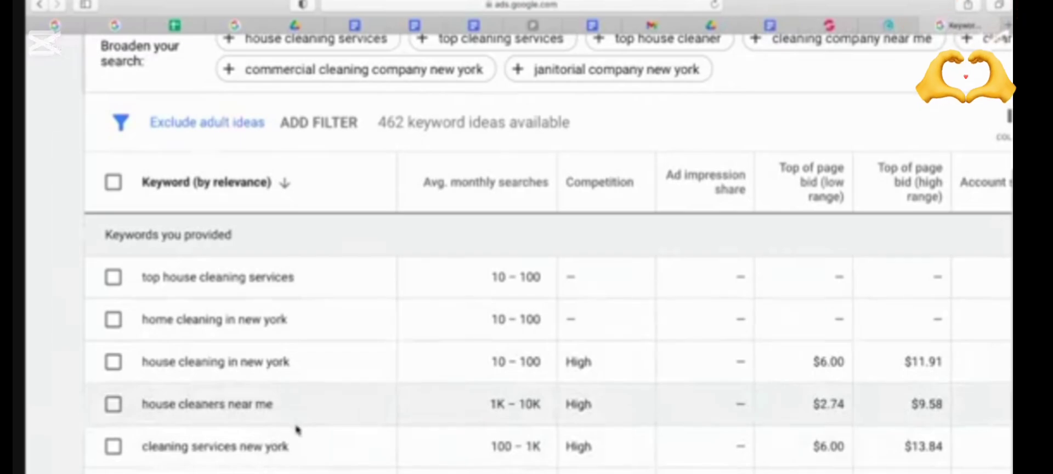
{"action": "scroll", "coordinate": [629, 430], "scroll_direction": "up", "scroll_amount": 1}
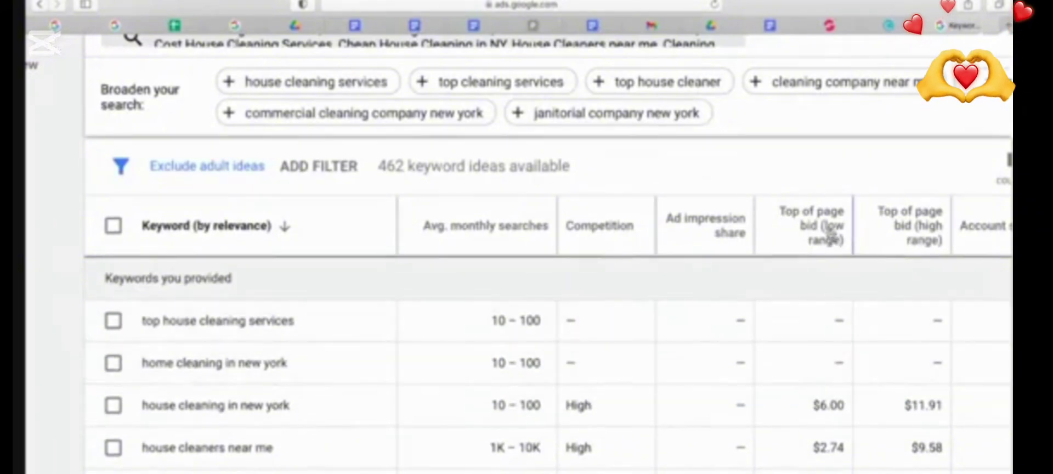
Switch to the Google results for "house cleaning in new york" in Chrome and examine the paid ads above the organic listings
{"action": "mouse_move", "coordinate": [934, 224]}
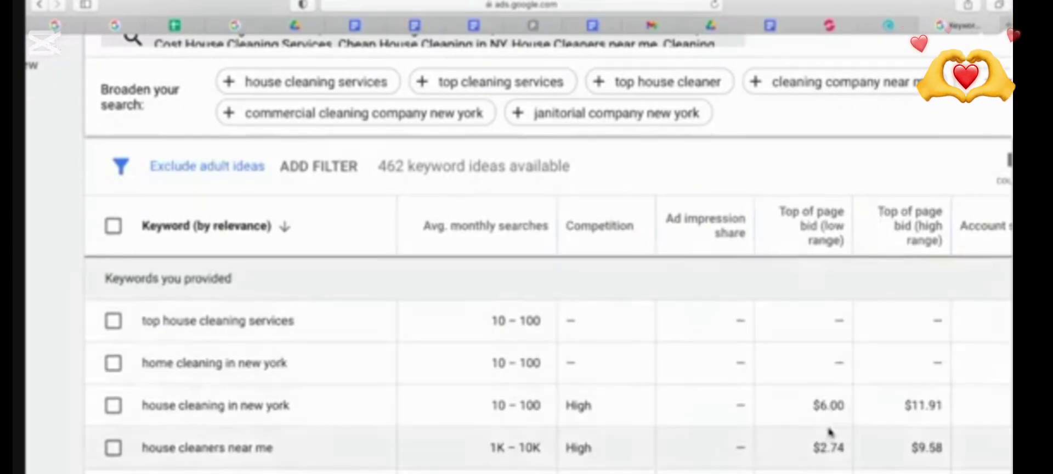
{"action": "key", "text": "super+Tab"}
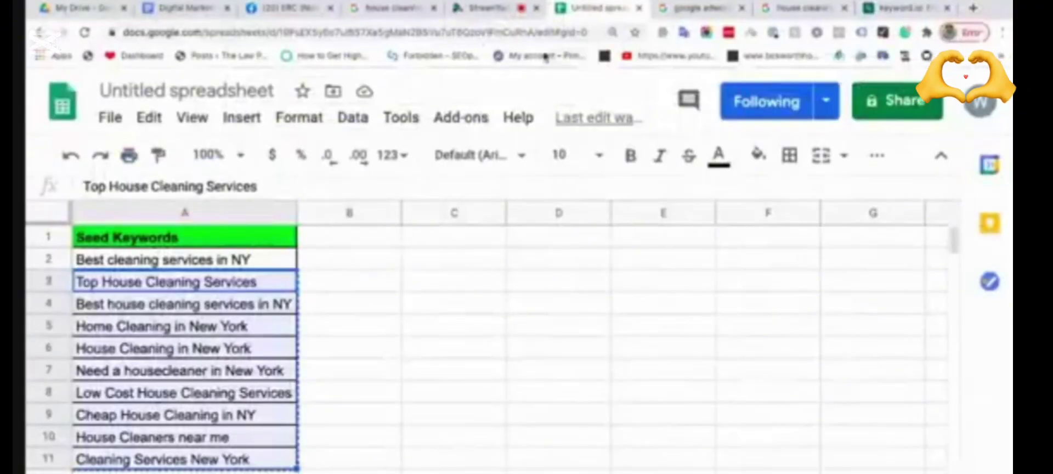
{"action": "left_click", "coordinate": [378, 12]}
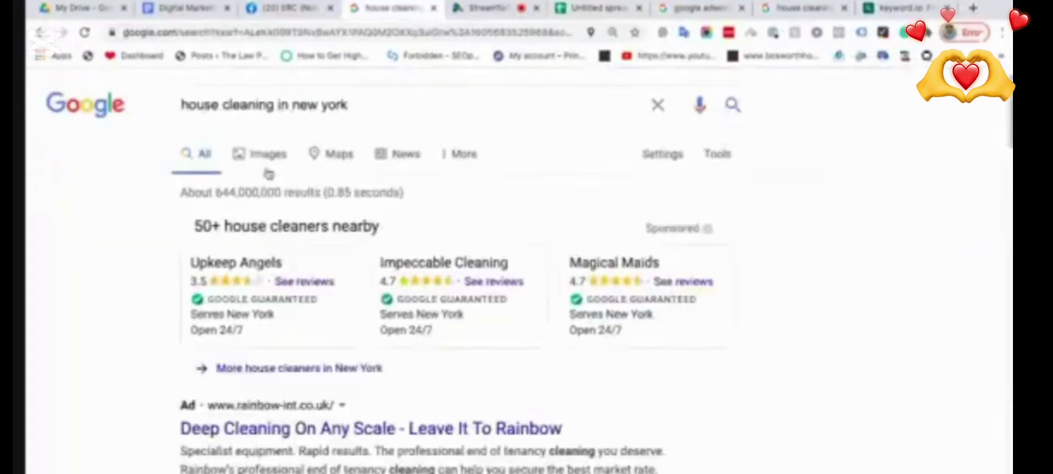
{"action": "scroll", "coordinate": [141, 380], "scroll_direction": "down", "scroll_amount": 3}
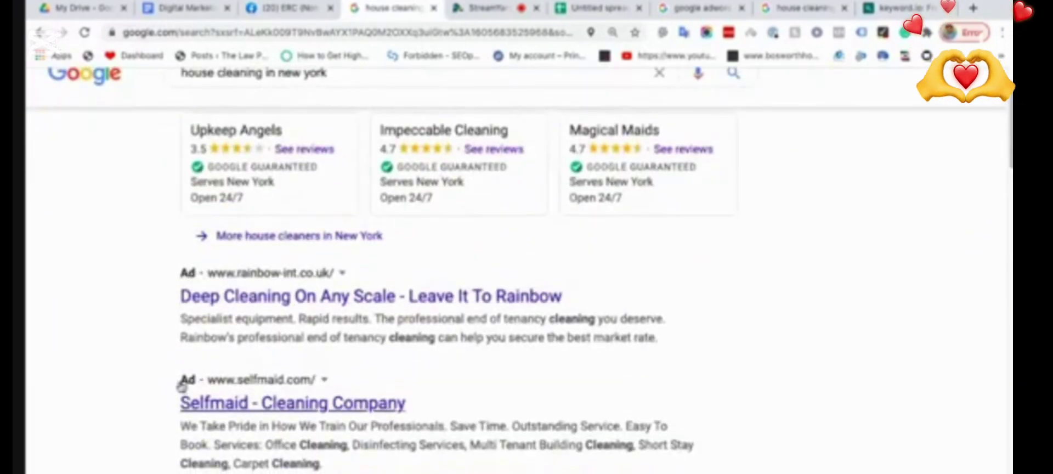
{"action": "scroll", "coordinate": [183, 386], "scroll_direction": "down", "scroll_amount": 1}
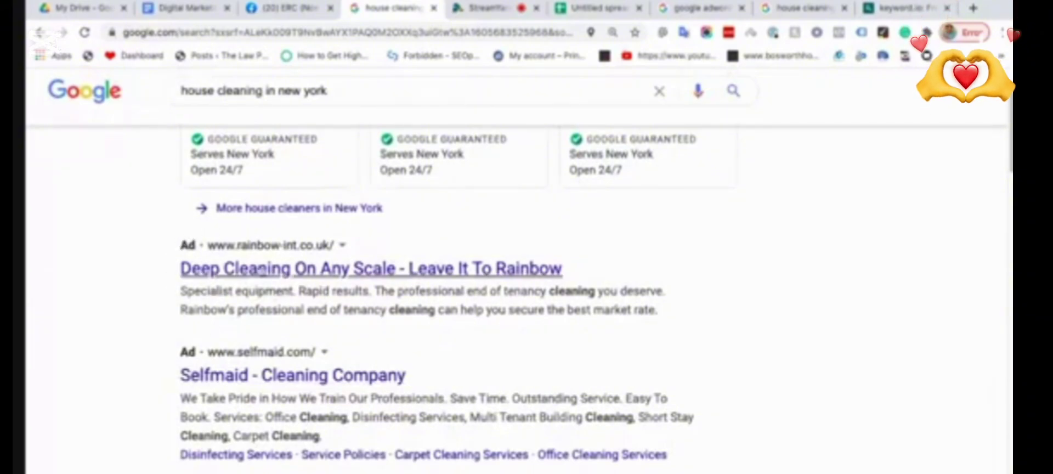
Compare the top-of-page bid data in Keyword Planner with the paid ads in the Google results, ending back in Keyword Planner
{"action": "key", "text": "super+Tab"}
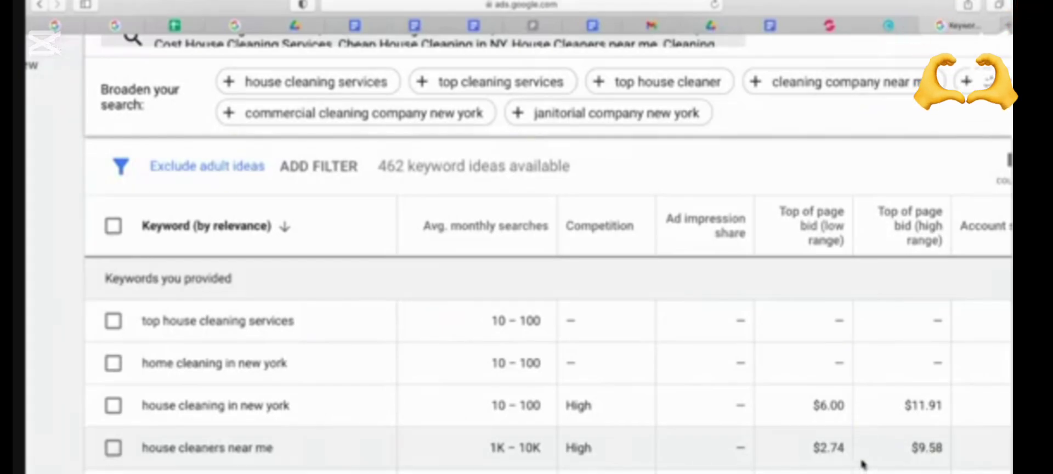
{"action": "scroll", "coordinate": [862, 464], "scroll_direction": "up", "scroll_amount": 3}
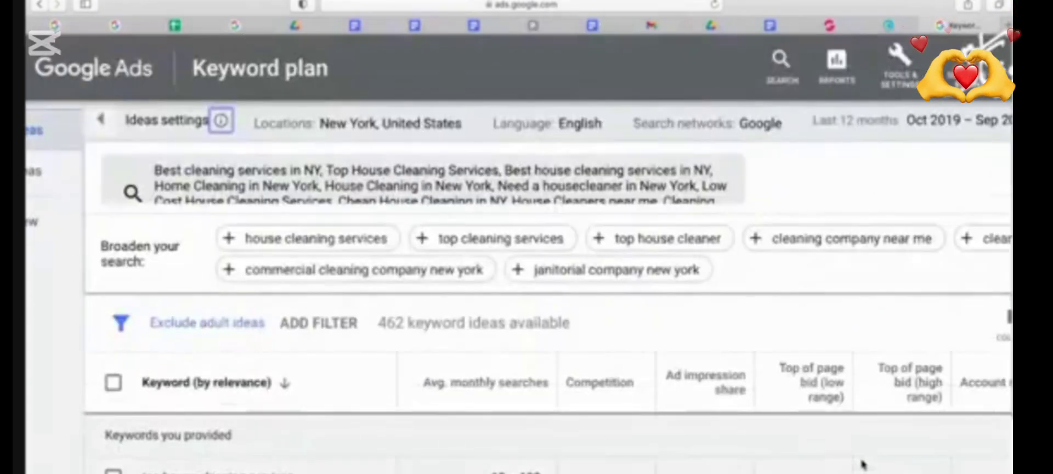
{"action": "key", "text": "super+Tab"}
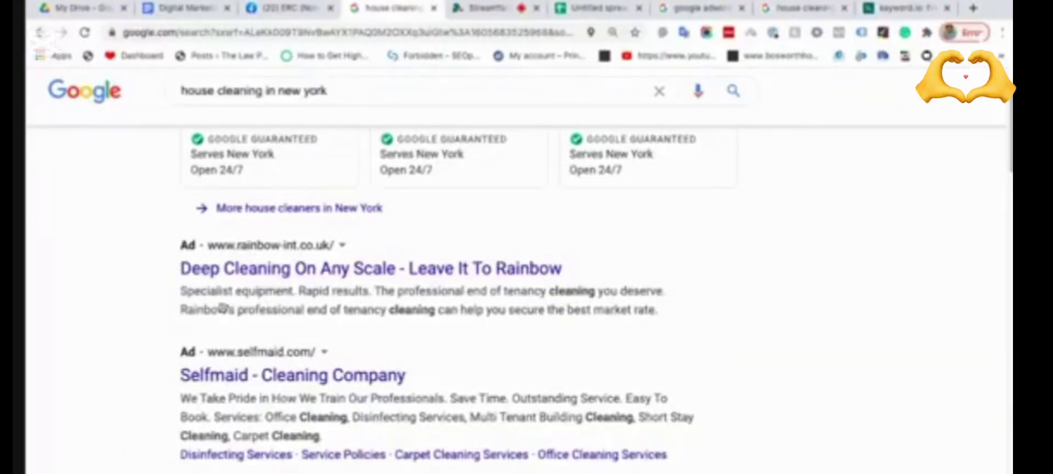
{"action": "key", "text": "super+Tab"}
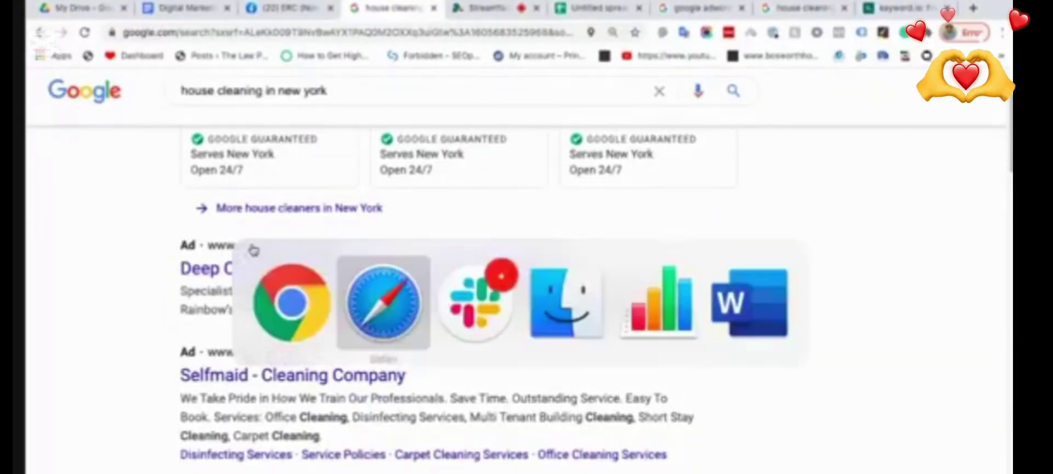
{"action": "scroll", "coordinate": [877, 422], "scroll_direction": "down", "scroll_amount": 3}
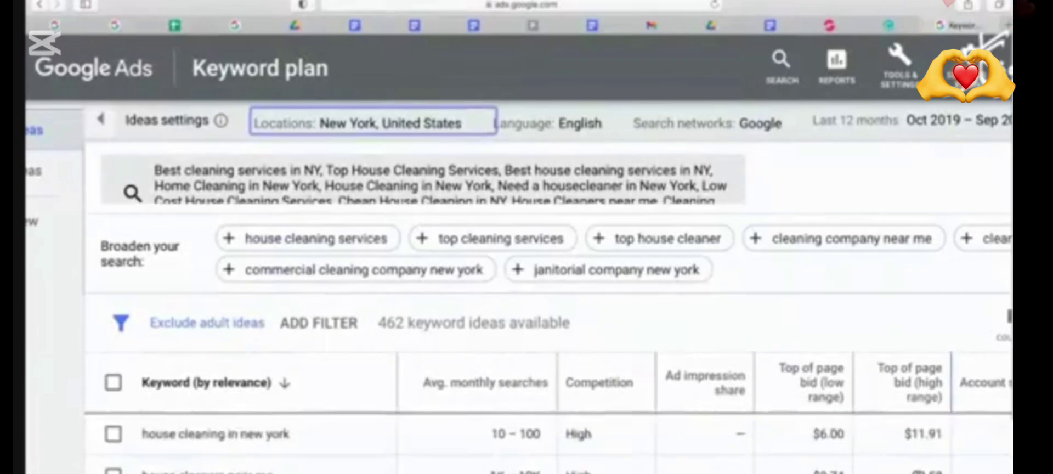
{"action": "scroll", "coordinate": [368, 310], "scroll_direction": "down", "scroll_amount": 1}
{"action": "scroll", "coordinate": [792, 446], "scroll_direction": "left", "scroll_amount": 2}
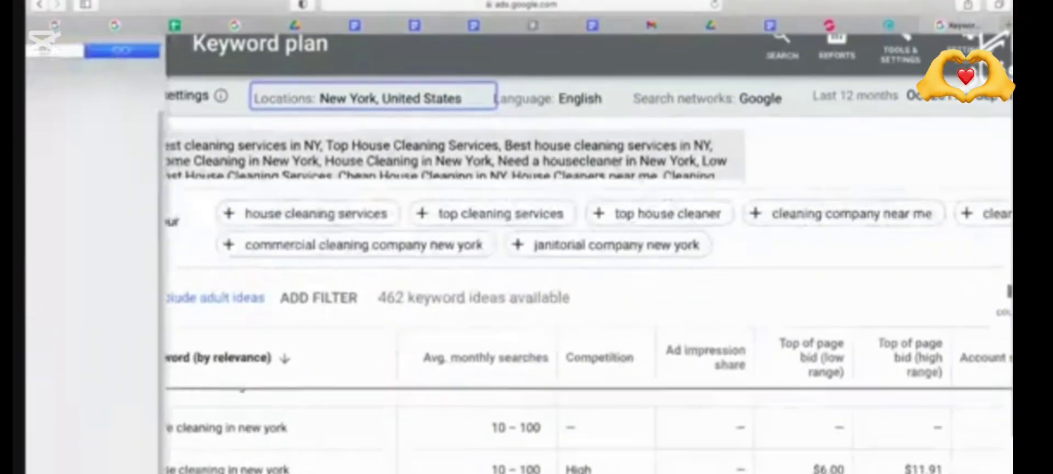
{"action": "scroll", "coordinate": [818, 424], "scroll_direction": "up", "scroll_amount": 2}
{"action": "scroll", "coordinate": [850, 264], "scroll_direction": "down", "scroll_amount": 1}
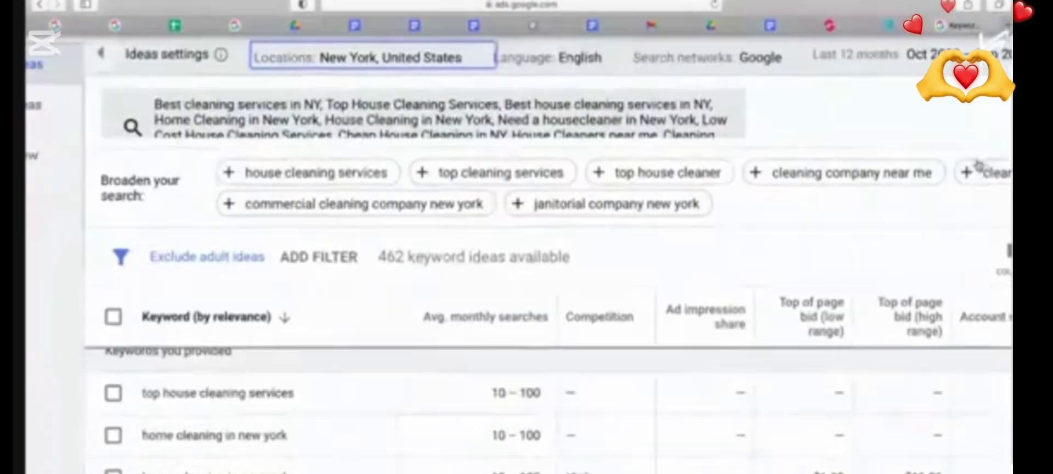
{"action": "scroll", "coordinate": [861, 211], "scroll_direction": "down", "scroll_amount": 1}
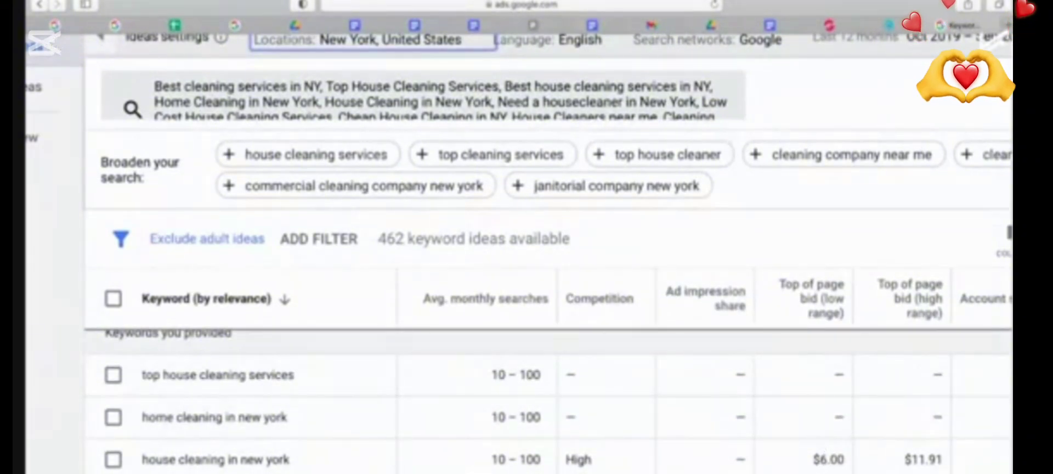
{"action": "mouse_move", "coordinate": [26, 430]}
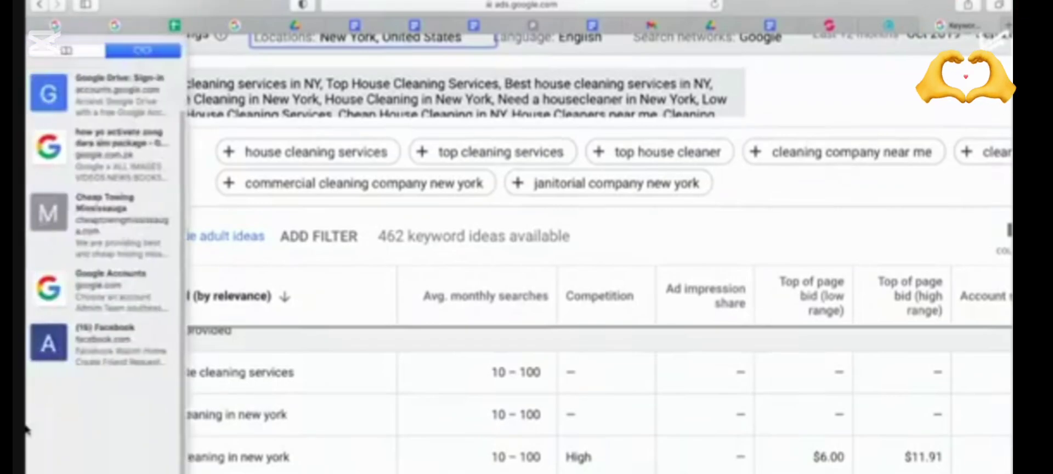
{"action": "scroll", "coordinate": [53, 407], "scroll_direction": "down", "scroll_amount": 1}
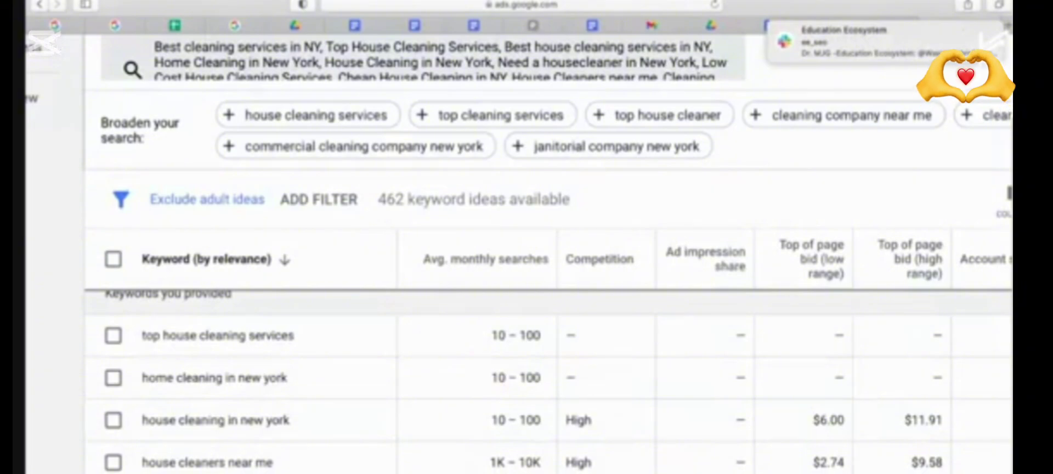
{"action": "right_click", "coordinate": [863, 472]}
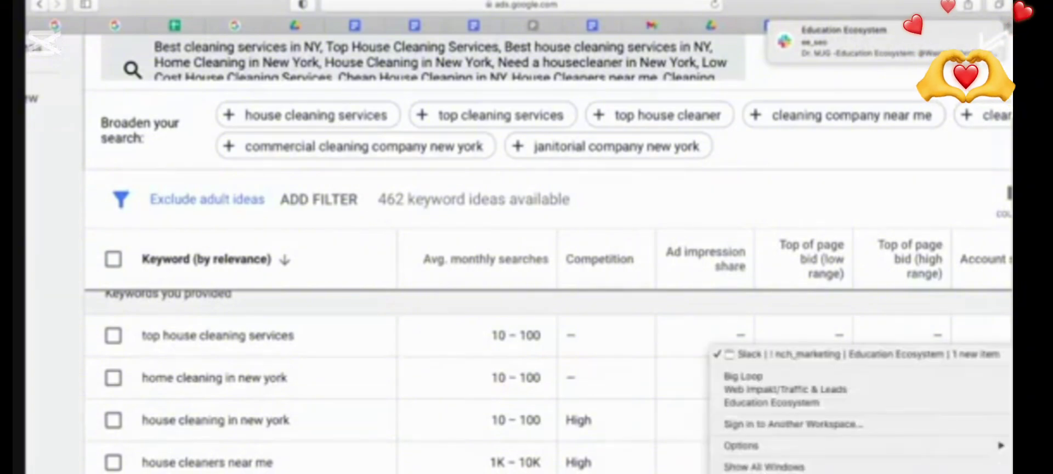
{"action": "left_click", "coordinate": [848, 472]}
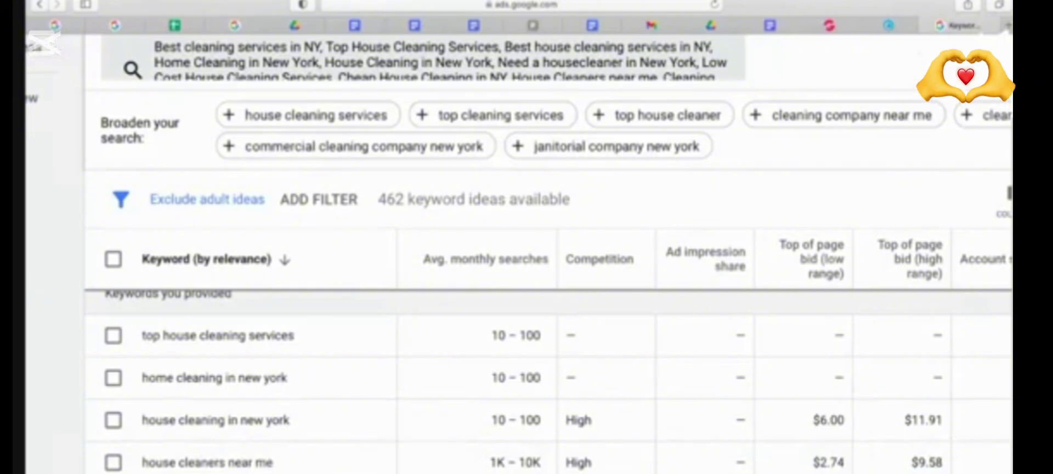
Review the average monthly searches of the provided keywords down to "cheap house cleaning in ny" and locate the keyword ideas section
{"action": "scroll", "coordinate": [549, 384], "scroll_direction": "down", "scroll_amount": 4}
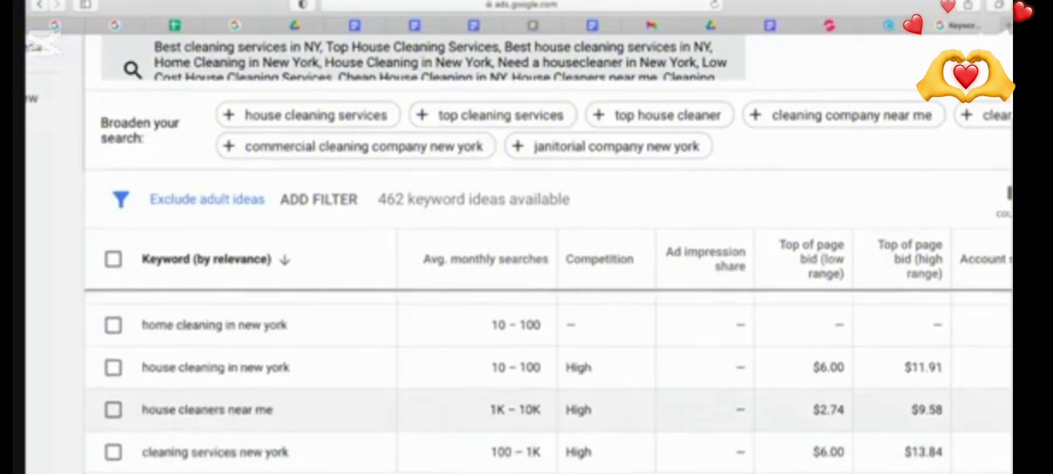
{"action": "scroll", "coordinate": [549, 384], "scroll_direction": "down", "scroll_amount": 2}
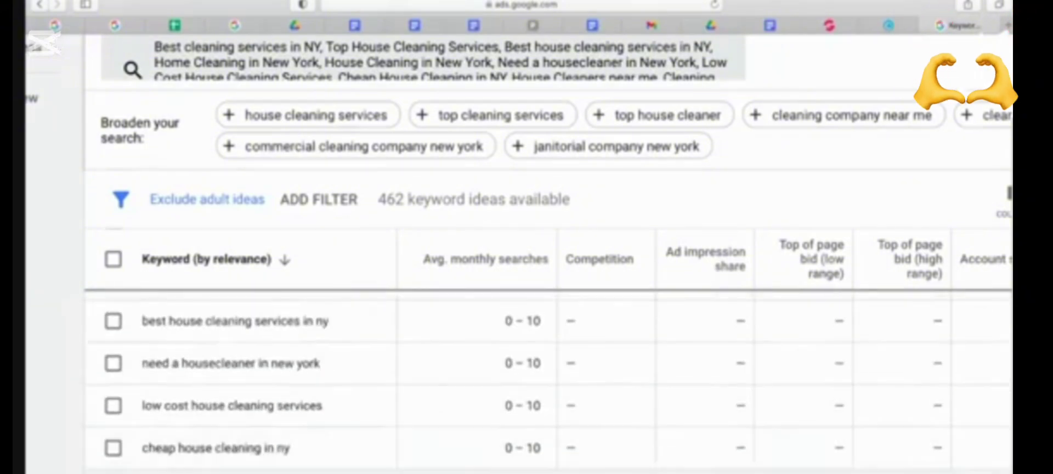
{"action": "scroll", "coordinate": [329, 411], "scroll_direction": "down", "scroll_amount": 3}
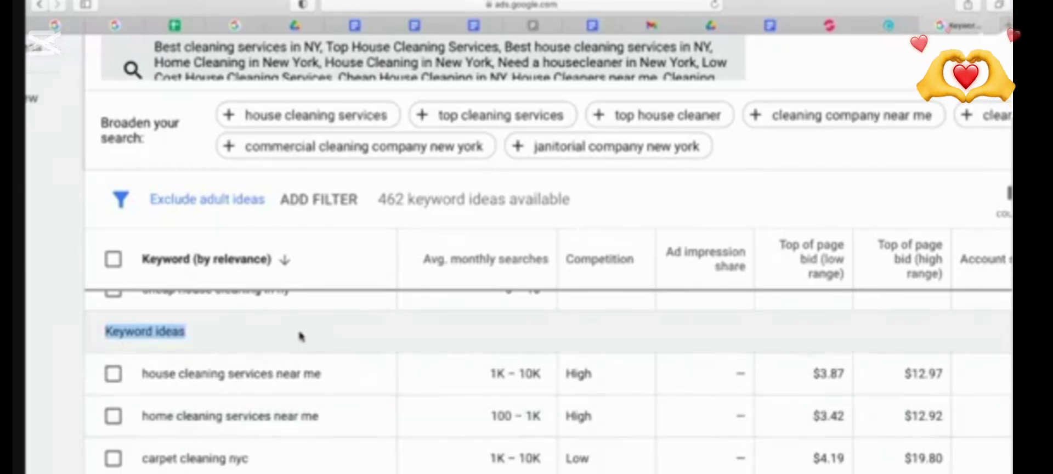
{"action": "scroll", "coordinate": [300, 335], "scroll_direction": "up", "scroll_amount": 2}
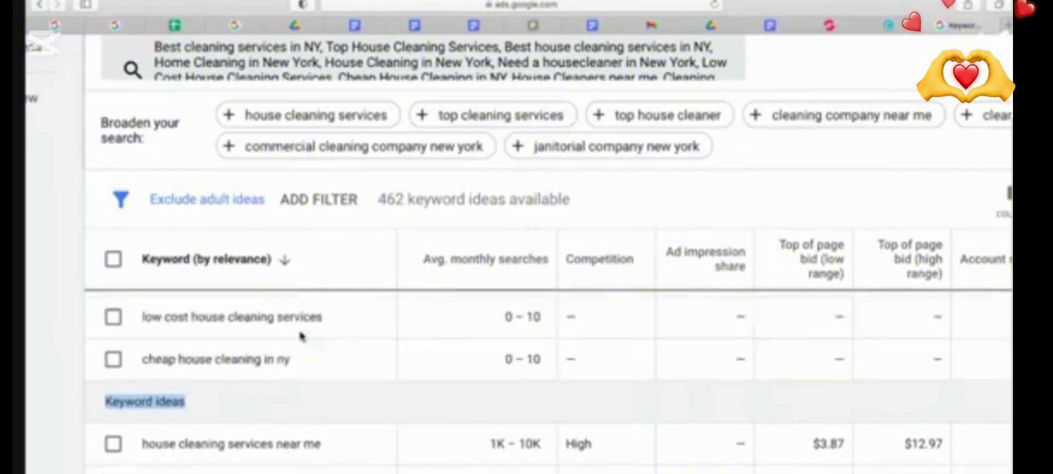
{"action": "scroll", "coordinate": [336, 342], "scroll_direction": "up", "scroll_amount": 2}
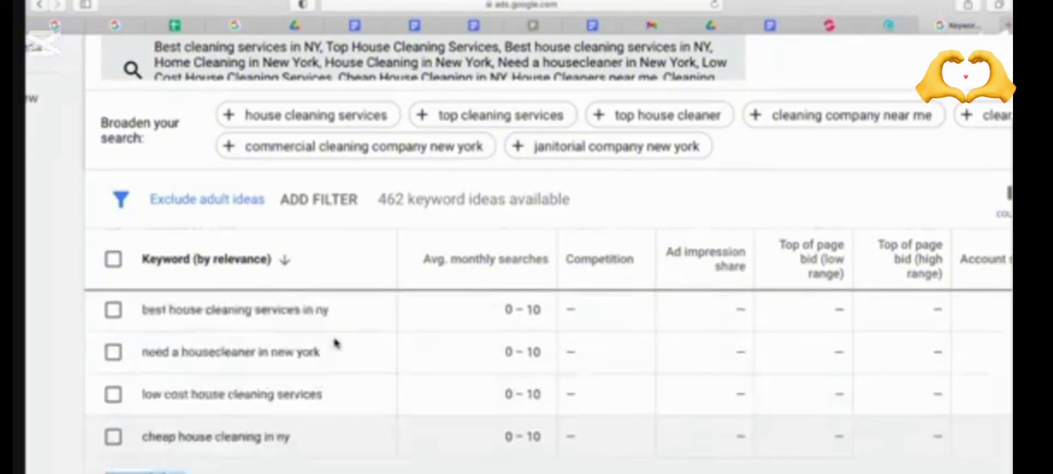
Examine the first suggested keyword ideas, such as "house cleaning services near me" and "carpet cleaning nyc", against the provided keywords
{"action": "scroll", "coordinate": [496, 347], "scroll_direction": "down", "scroll_amount": 5}
{"action": "scroll", "coordinate": [467, 390], "scroll_direction": "down", "scroll_amount": 1}
{"action": "scroll", "coordinate": [467, 390], "scroll_direction": "down", "scroll_amount": 10}
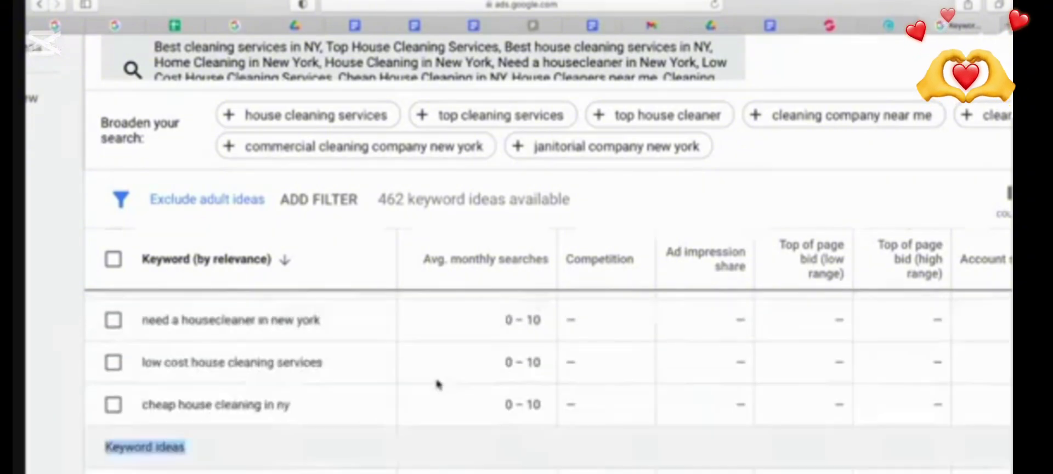
{"action": "scroll", "coordinate": [437, 383], "scroll_direction": "up", "scroll_amount": 6}
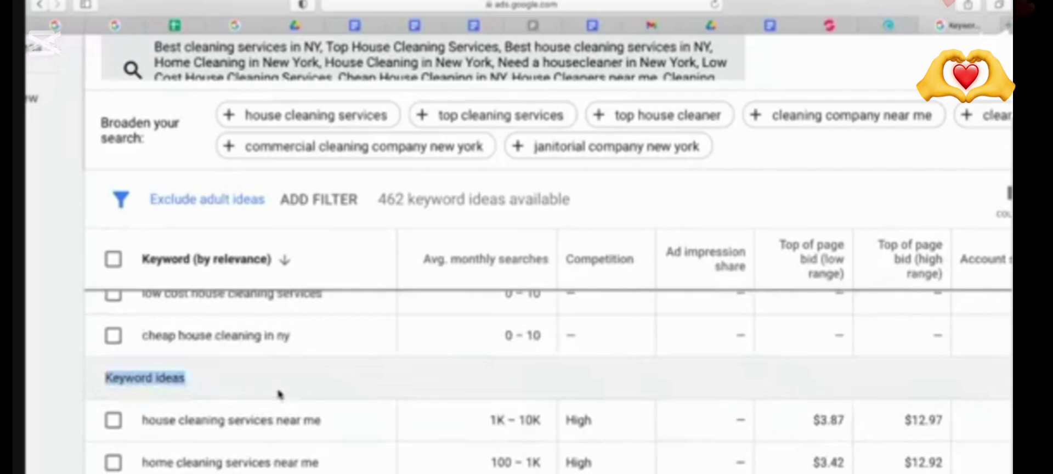
{"action": "scroll", "coordinate": [188, 411], "scroll_direction": "down", "scroll_amount": 1}
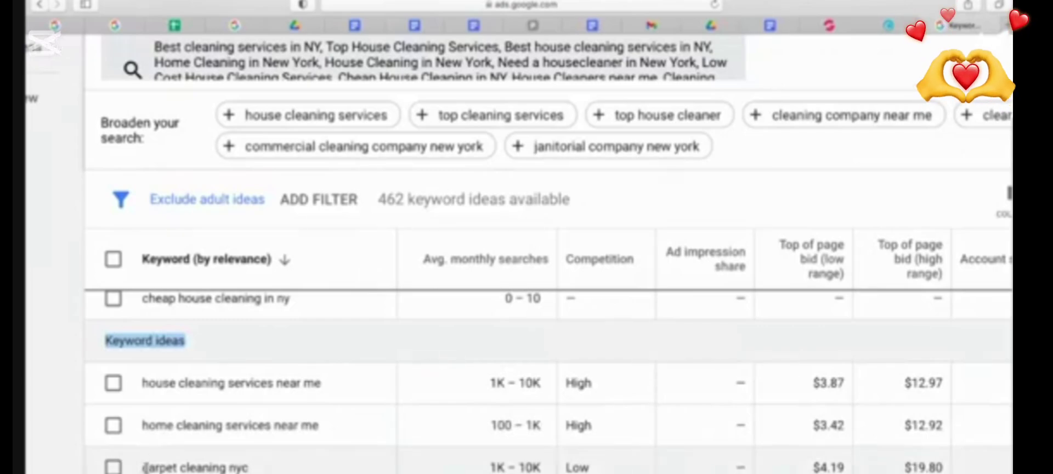
{"action": "scroll", "coordinate": [548, 382], "scroll_direction": "down", "scroll_amount": 1}
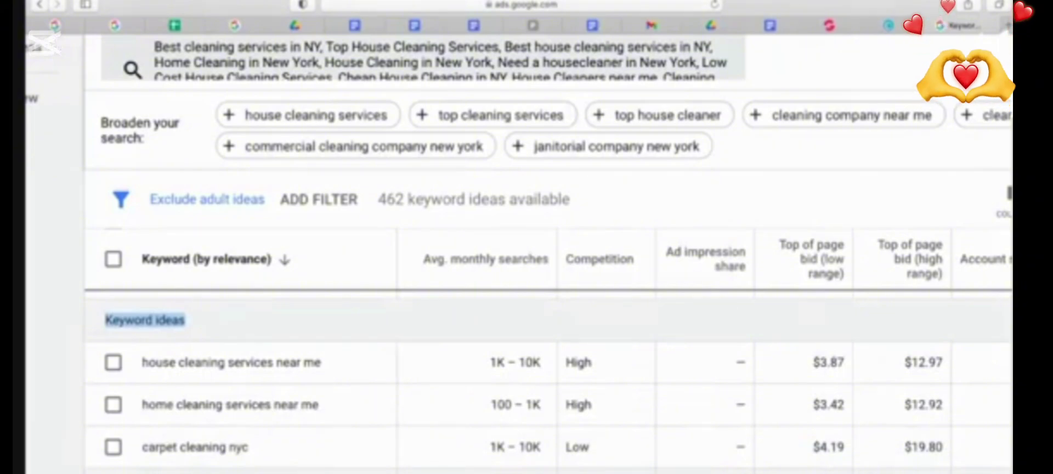
Examine search volume, competition and bids of further keyword ideas, from "cleaning services nyc" to "best cleaning service near me"
{"action": "scroll", "coordinate": [548, 382], "scroll_direction": "down", "scroll_amount": 3}
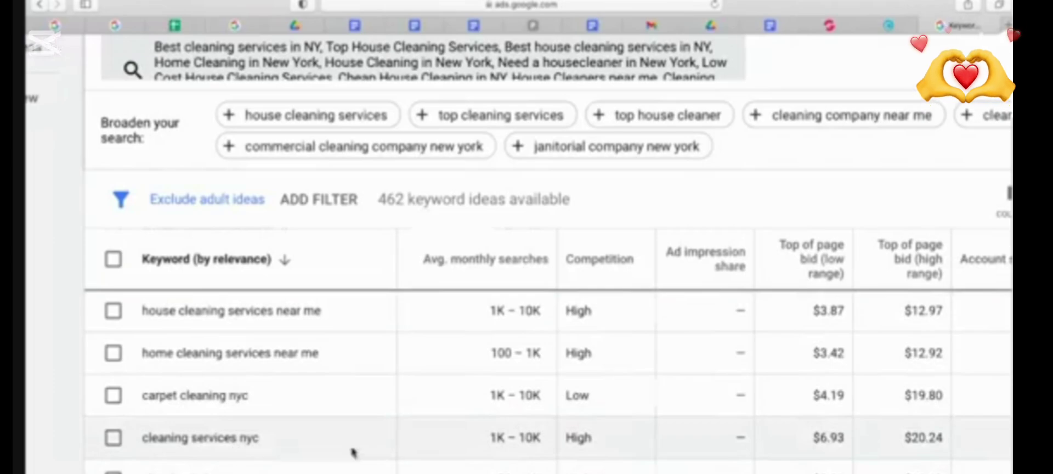
{"action": "scroll", "coordinate": [244, 466], "scroll_direction": "down", "scroll_amount": 1}
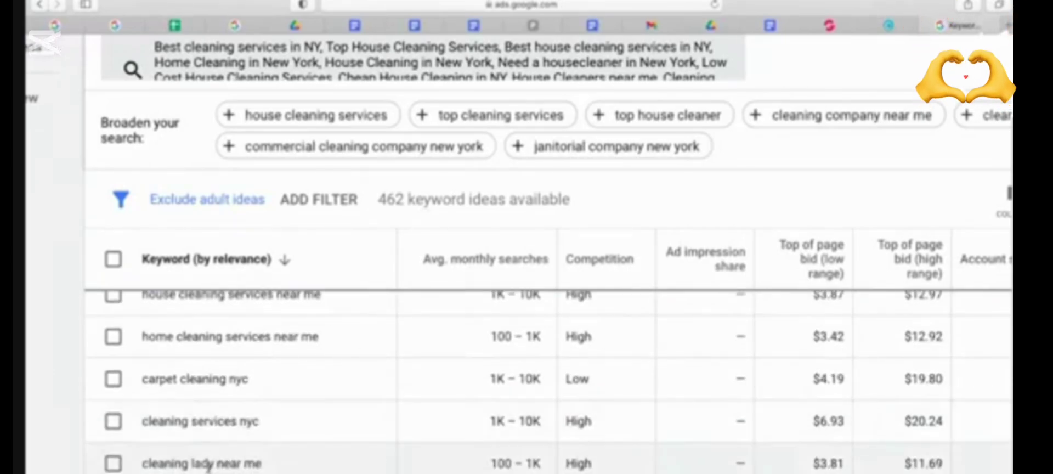
{"action": "scroll", "coordinate": [357, 467], "scroll_direction": "down", "scroll_amount": 3}
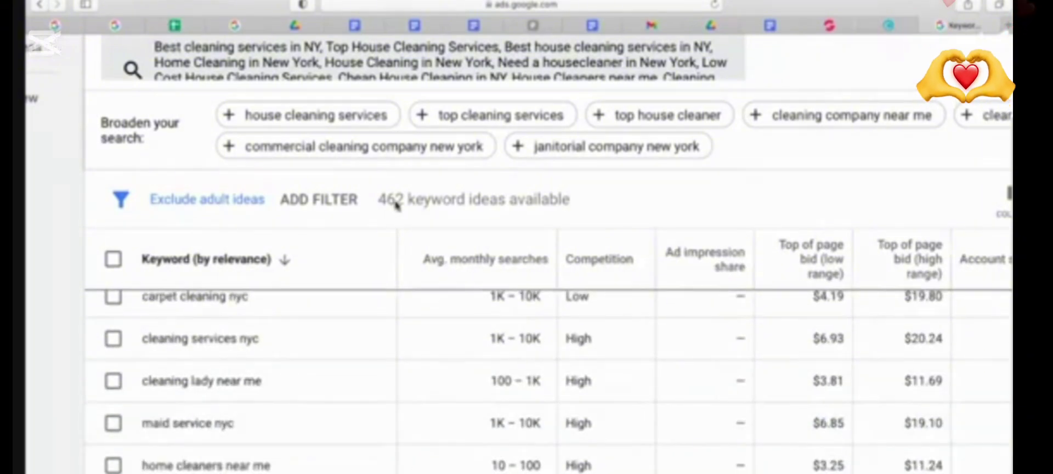
{"action": "scroll", "coordinate": [509, 409], "scroll_direction": "down", "scroll_amount": 2}
{"action": "scroll", "coordinate": [512, 412], "scroll_direction": "down", "scroll_amount": 2}
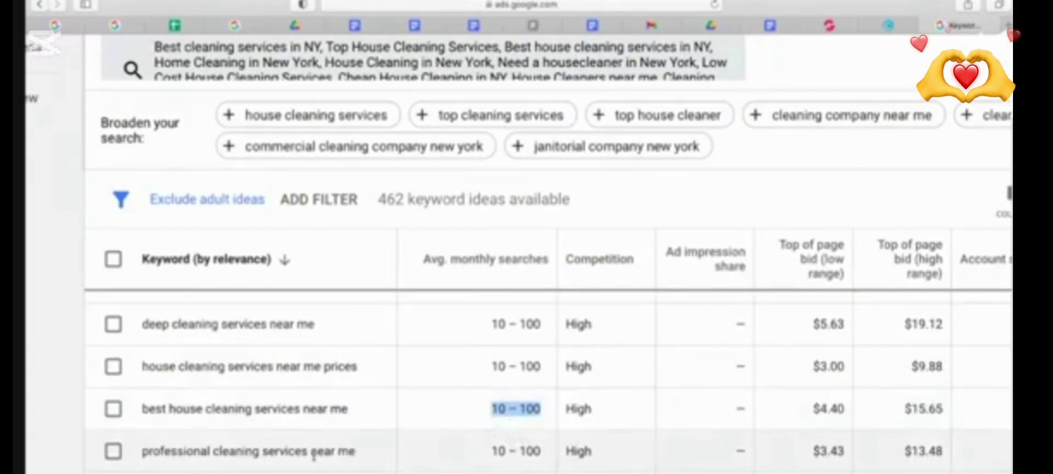
{"action": "scroll", "coordinate": [442, 446], "scroll_direction": "down", "scroll_amount": 5}
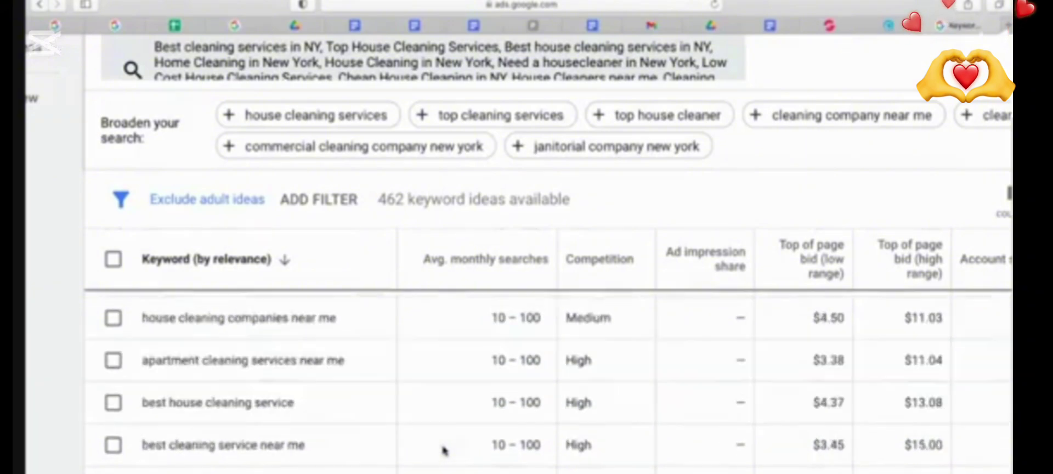
{"action": "scroll", "coordinate": [443, 449], "scroll_direction": "down", "scroll_amount": 5}
Return to the start of the keyword plan and recheck the location settings, broaden-search suggestions and provided keywords
{"action": "scroll", "coordinate": [443, 450], "scroll_direction": "up", "scroll_amount": 15}
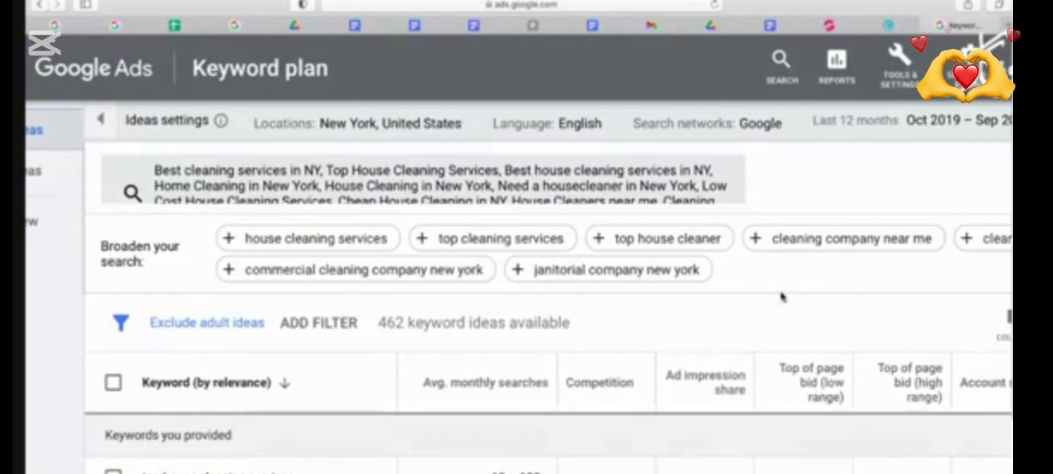
{"action": "scroll", "coordinate": [55, 304], "scroll_direction": "down", "scroll_amount": 1}
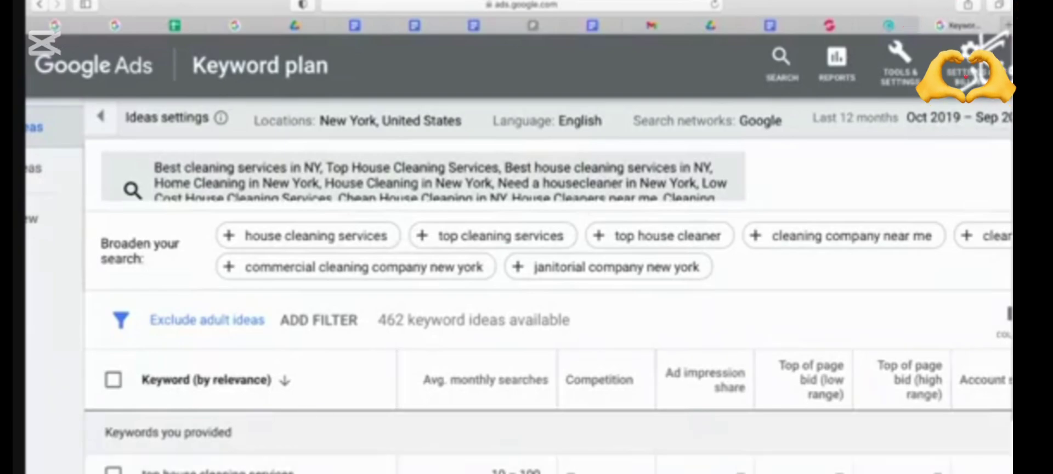
{"action": "scroll", "coordinate": [669, 373], "scroll_direction": "down", "scroll_amount": 3}
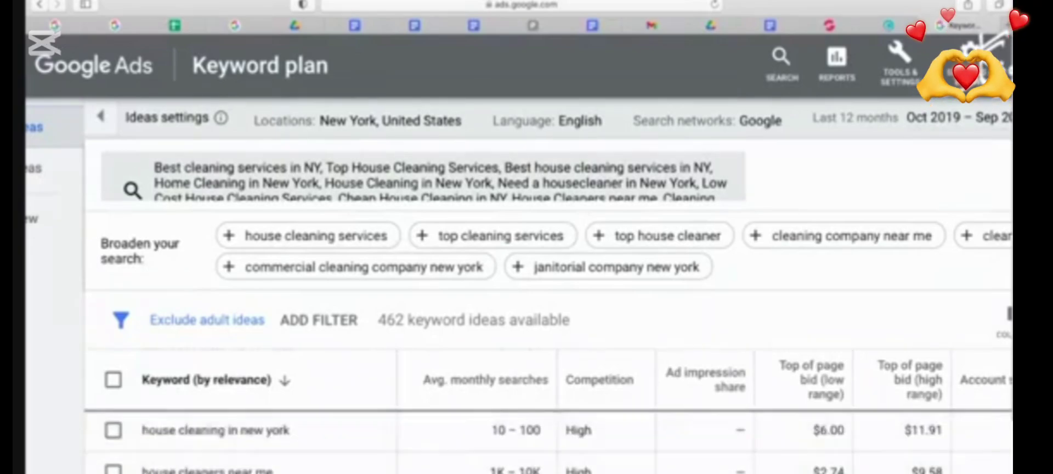
{"action": "scroll", "coordinate": [548, 441], "scroll_direction": "down", "scroll_amount": 5}
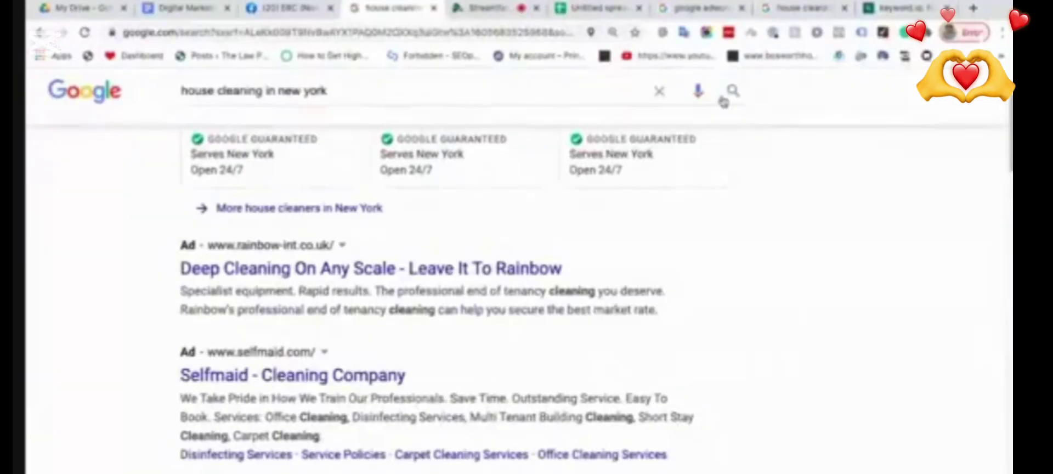
Switch to the StreamYard broadcast and read through the viewers' comments on the keyword research lecture
{"action": "left_click", "coordinate": [493, 11]}
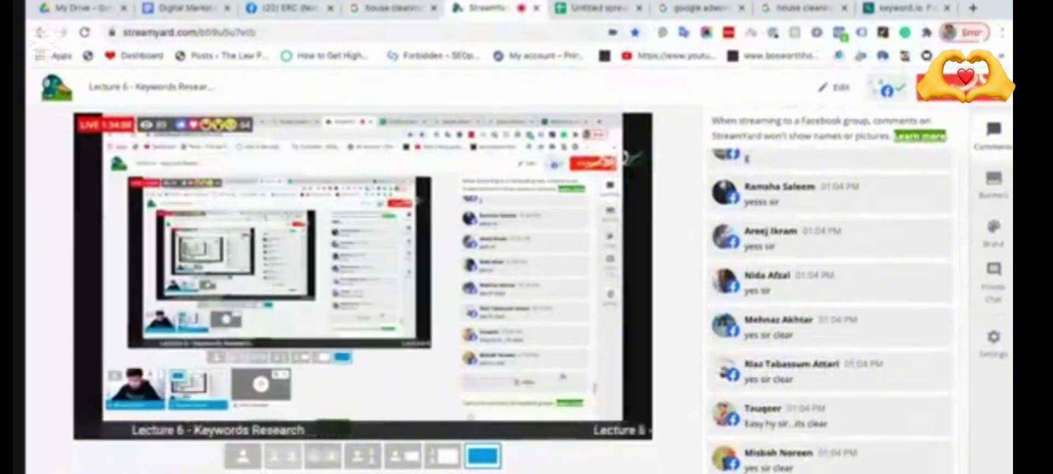
{"action": "left_click", "coordinate": [931, 378]}
{"action": "left_click", "coordinate": [932, 335]}
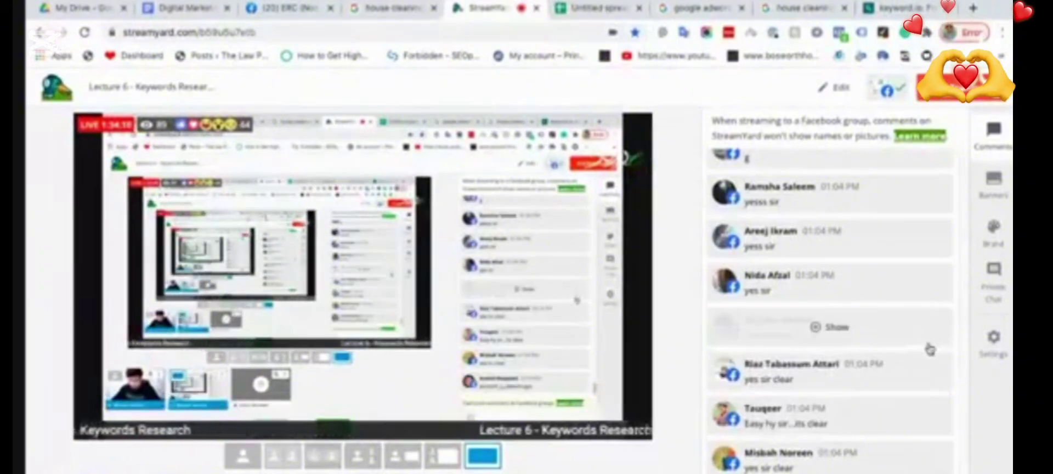
{"action": "scroll", "coordinate": [929, 358], "scroll_direction": "up", "scroll_amount": 3}
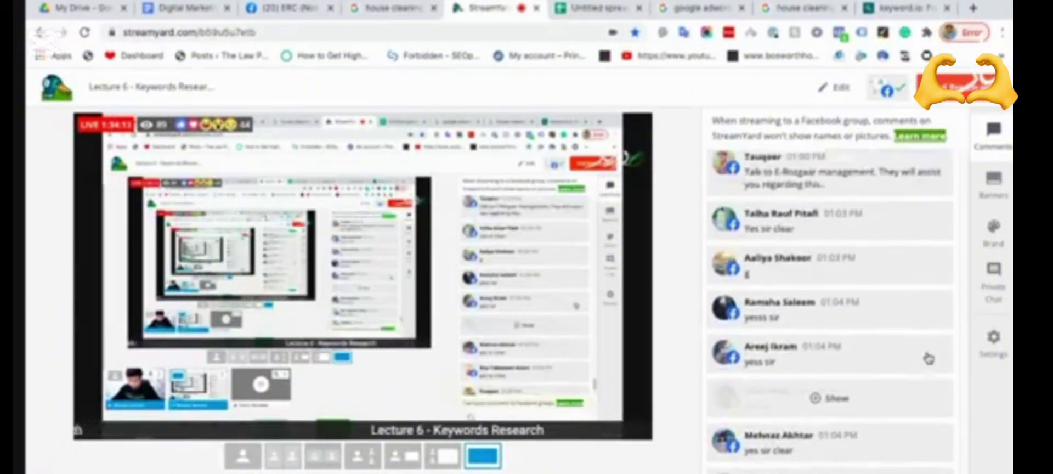
{"action": "scroll", "coordinate": [929, 359], "scroll_direction": "up", "scroll_amount": 2}
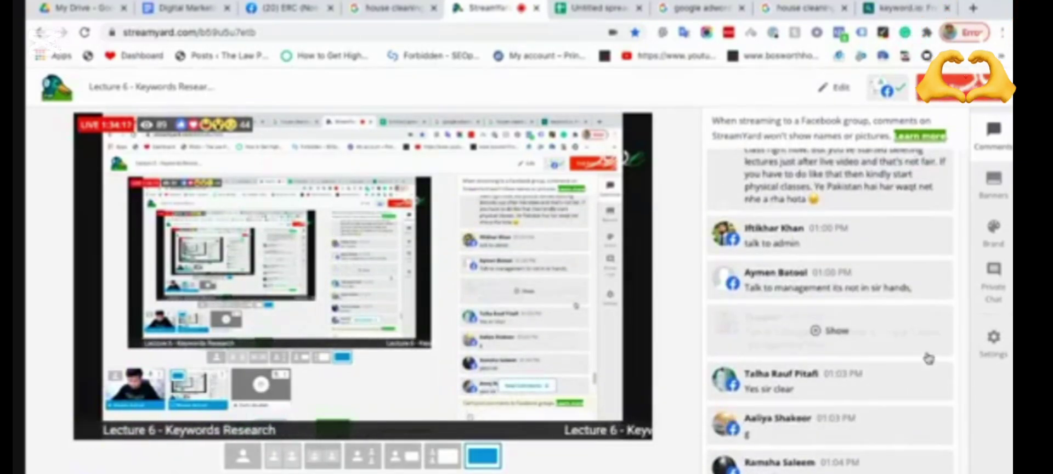
{"action": "scroll", "coordinate": [928, 359], "scroll_direction": "up", "scroll_amount": 1}
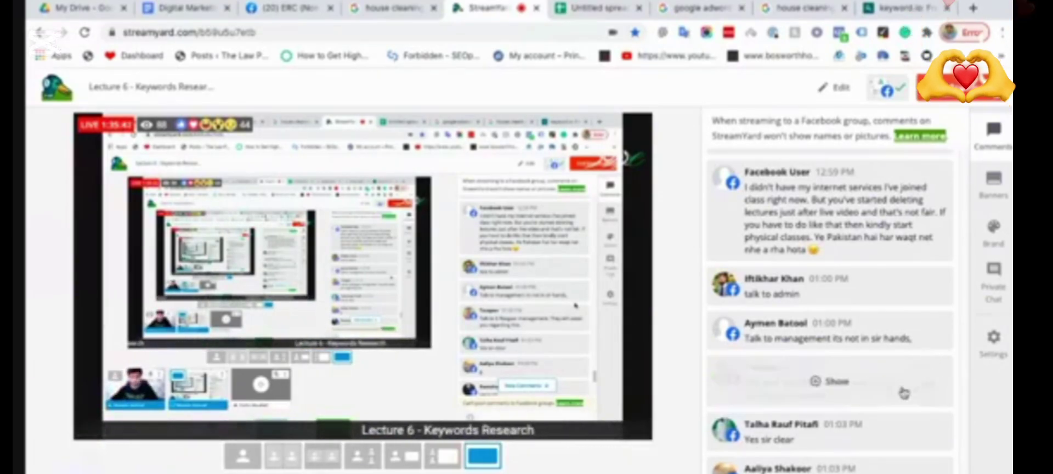
{"action": "scroll", "coordinate": [922, 432], "scroll_direction": "down", "scroll_amount": 1}
{"action": "scroll", "coordinate": [922, 432], "scroll_direction": "down", "scroll_amount": 5}
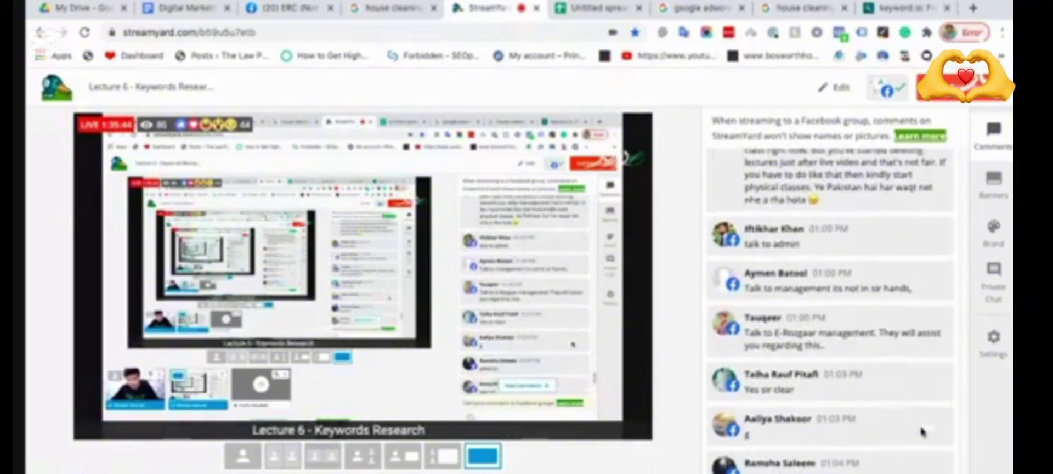
{"action": "scroll", "coordinate": [923, 433], "scroll_direction": "down", "scroll_amount": 5}
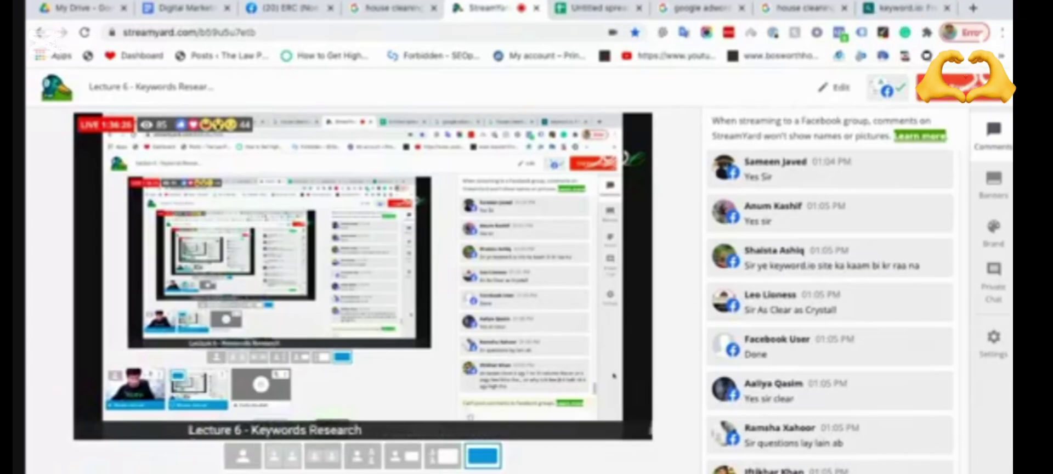
Return to the Google Ads keyword plan and download the keyword ideas as a .csv file, allowing downloads from ads.google.com
{"action": "key", "text": "super+Tab"}
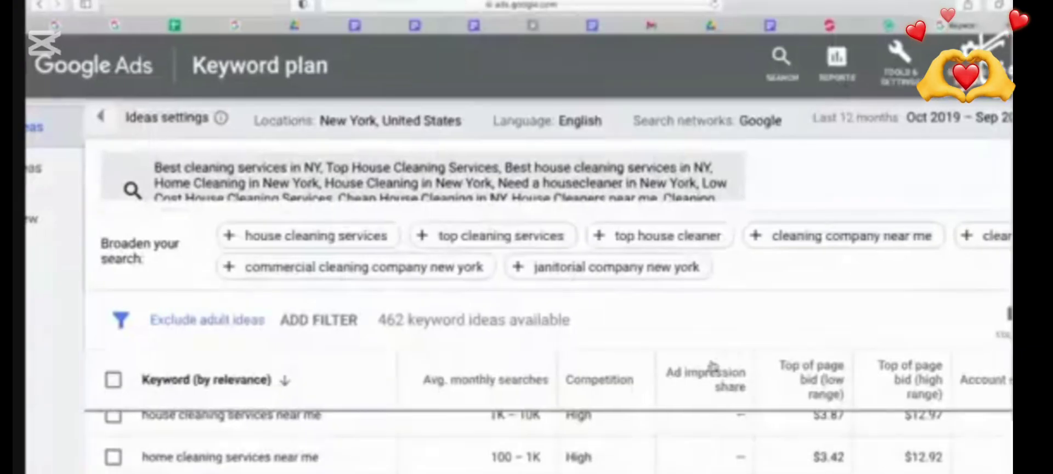
{"action": "scroll", "coordinate": [688, 464], "scroll_direction": "up", "scroll_amount": 2}
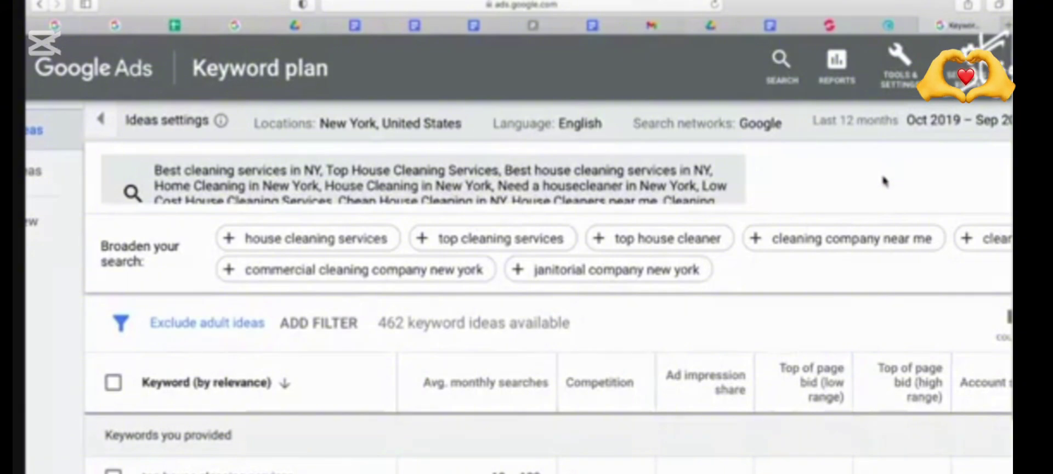
{"action": "scroll", "coordinate": [884, 179], "scroll_direction": "down", "scroll_amount": 5}
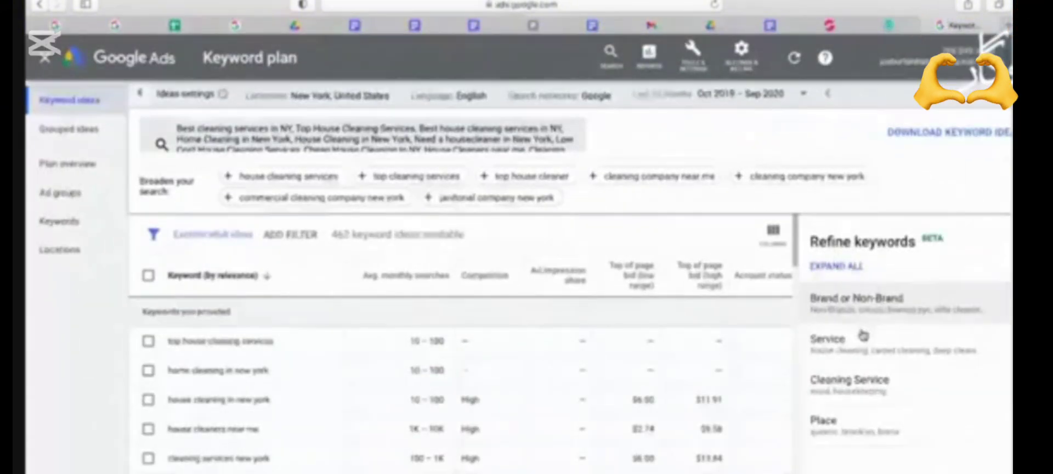
{"action": "scroll", "coordinate": [727, 140], "scroll_direction": "right", "scroll_amount": 2}
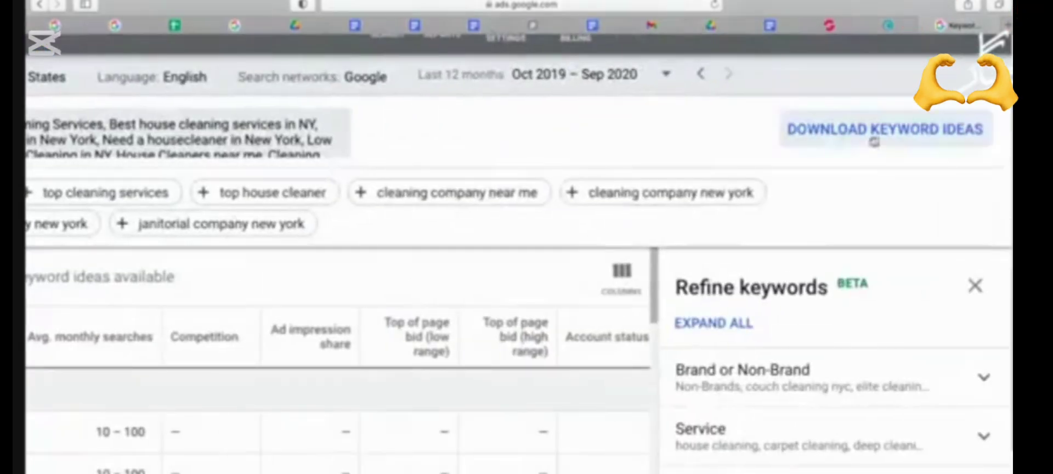
{"action": "left_click", "coordinate": [893, 141]}
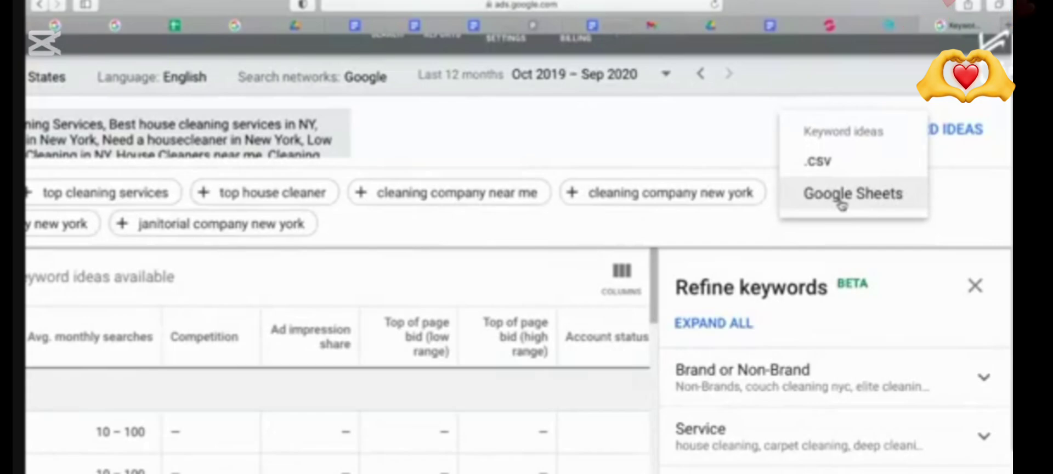
{"action": "left_click", "coordinate": [829, 164]}
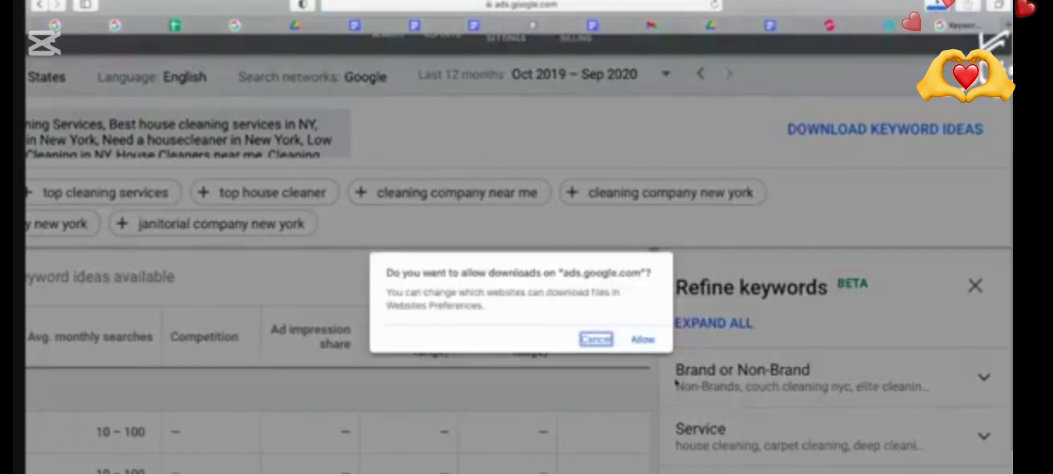
{"action": "left_click", "coordinate": [642, 339]}
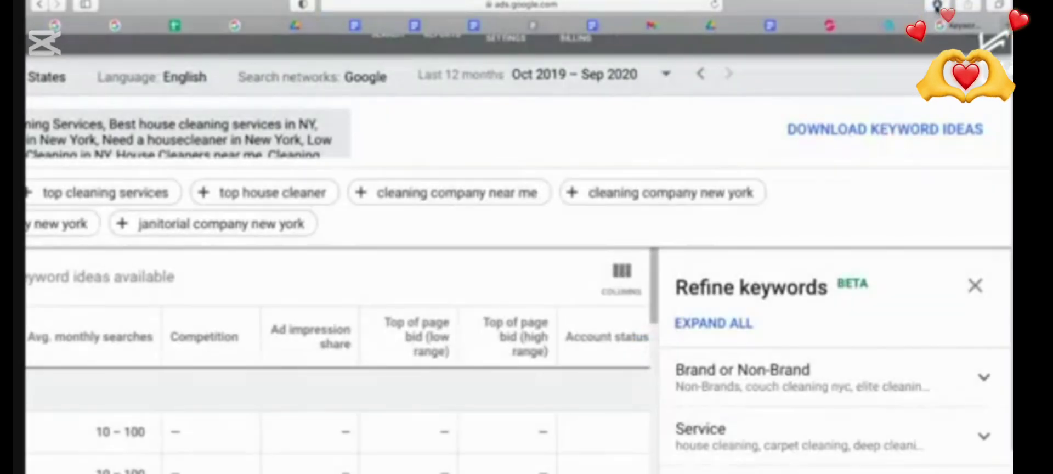
Show the downloaded keyword stats CSV in the Downloads folder and rename it as Cleaning
{"action": "left_click", "coordinate": [937, 7]}
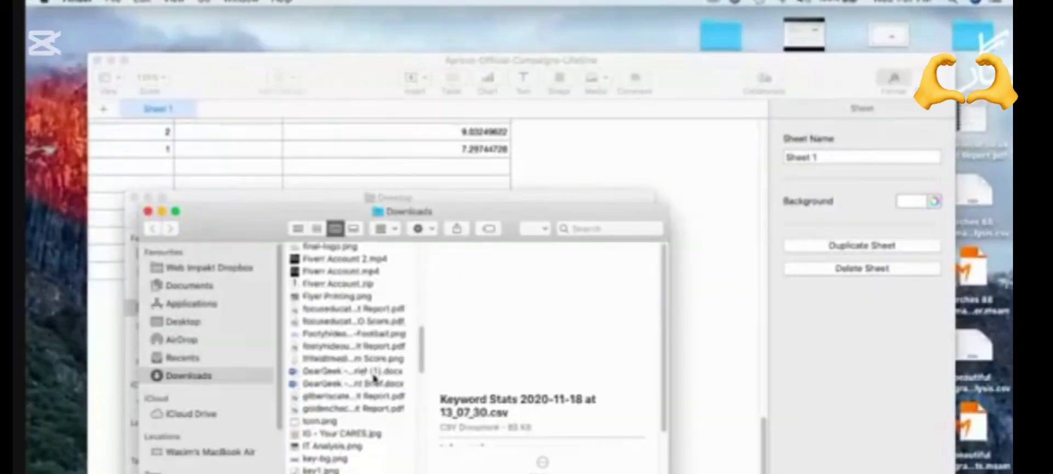
{"action": "scroll", "coordinate": [381, 434], "scroll_direction": "down", "scroll_amount": 1}
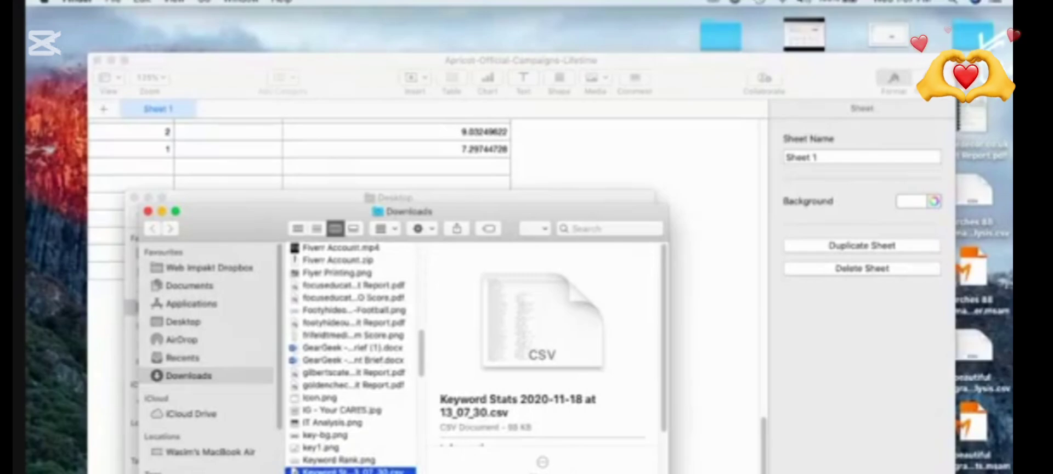
{"action": "key", "text": "Return"}
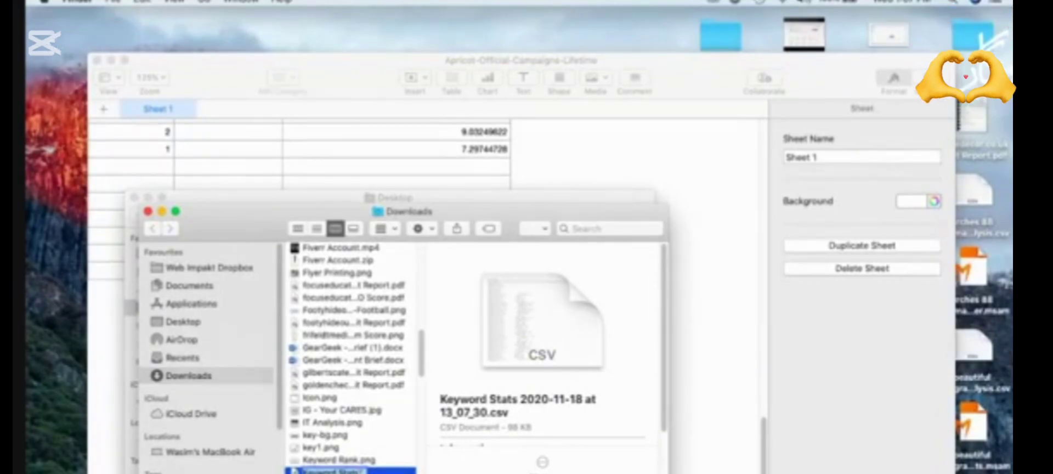
{"action": "type", "text": "Clea"}
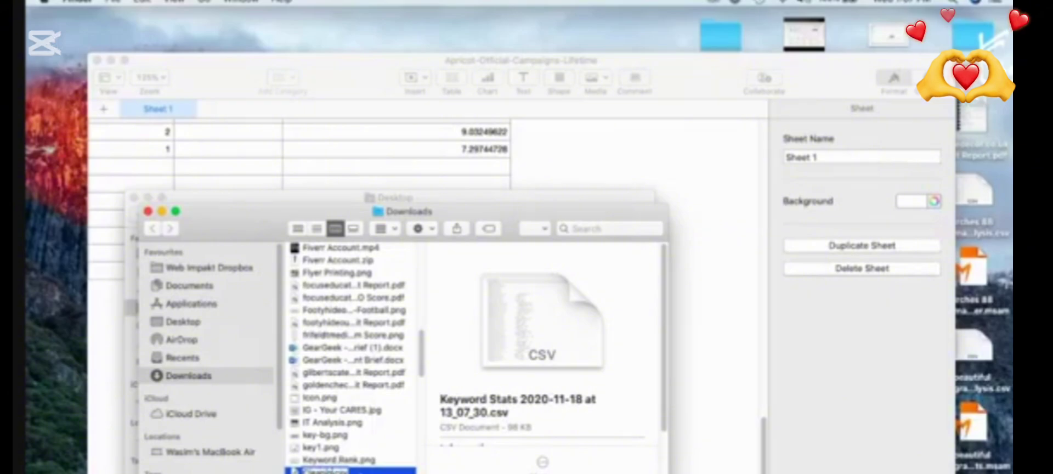
{"action": "key", "text": "Return"}
Switch to the seed keywords spreadsheet in Google Sheets and begin opening a file uploaded from the device
{"action": "key", "text": "super+Tab"}
{"action": "key", "text": "super+Tab"}
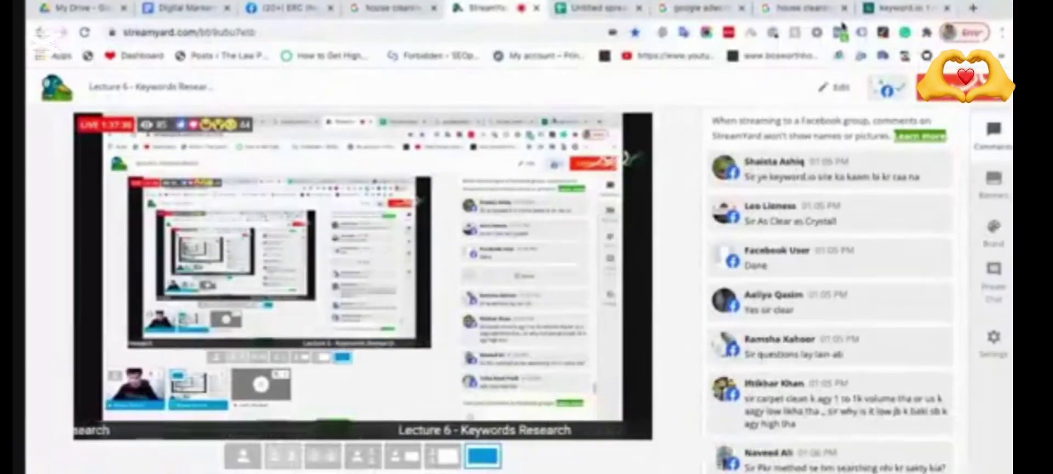
{"action": "left_click", "coordinate": [606, 10]}
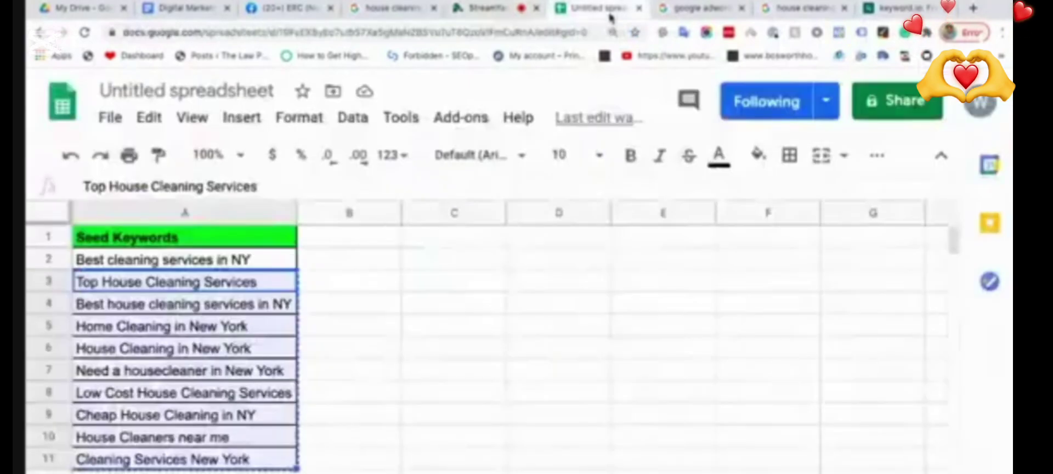
{"action": "left_click", "coordinate": [101, 121]}
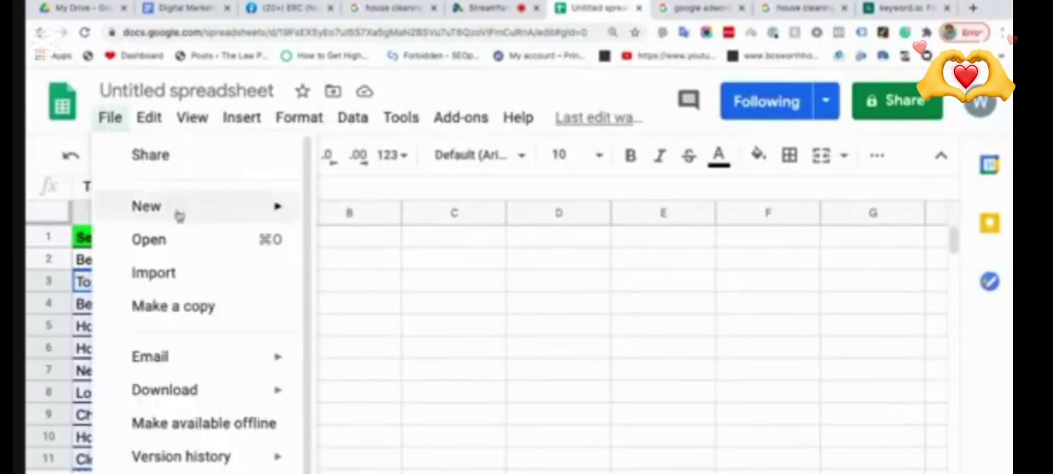
{"action": "left_click", "coordinate": [178, 242]}
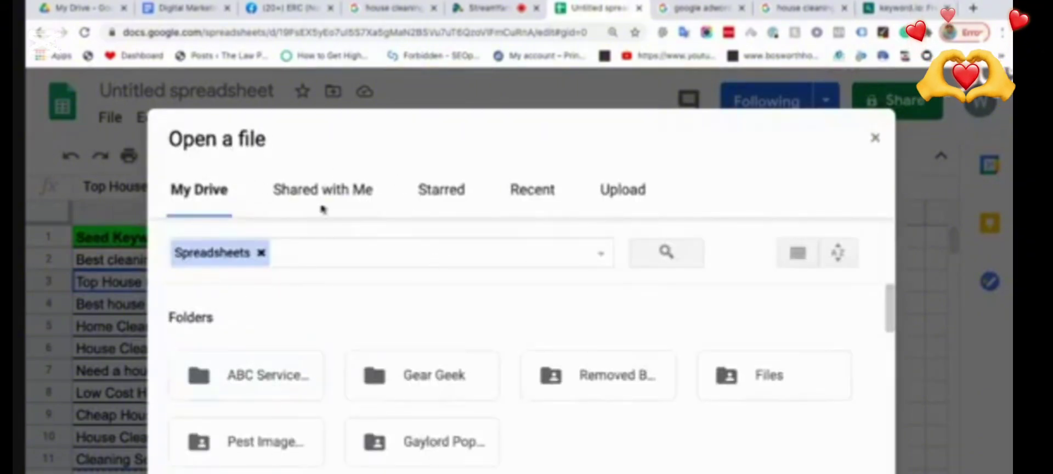
{"action": "left_click", "coordinate": [622, 191]}
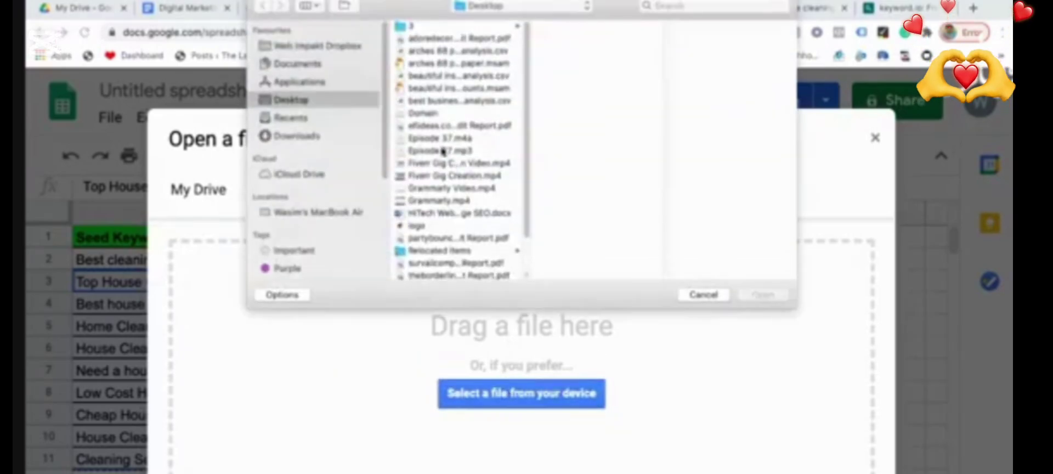
Upload Cleaning.csv from the Downloads folder and open it as a spreadsheet
{"action": "left_click", "coordinate": [432, 116]}
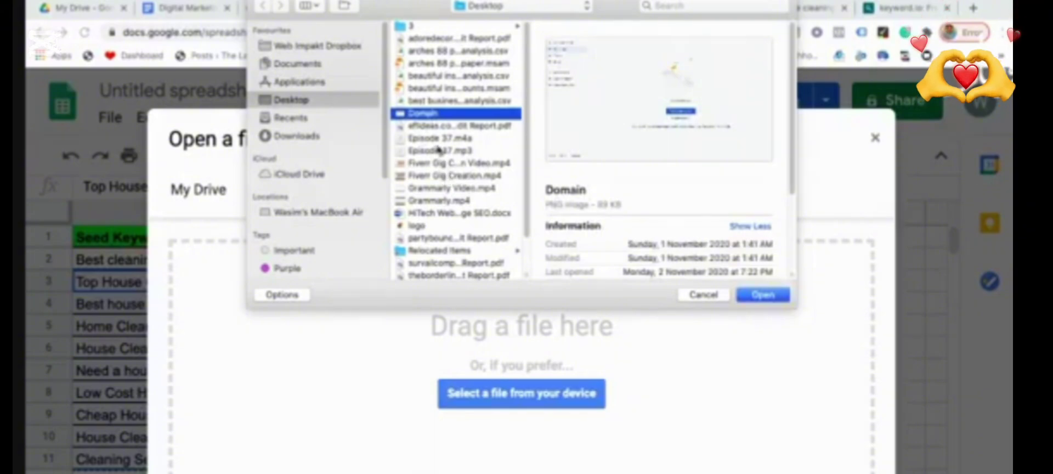
{"action": "left_click", "coordinate": [436, 127]}
{"action": "key", "text": "Up"}
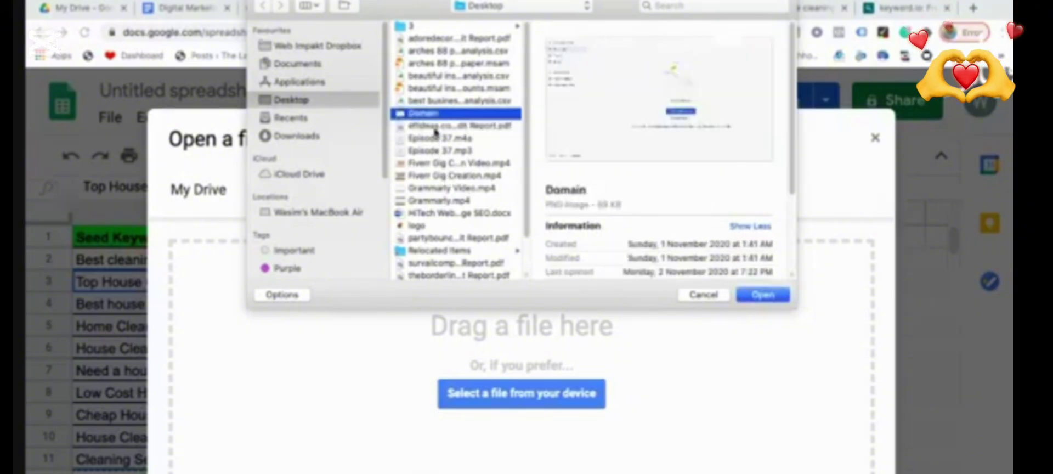
{"action": "left_click", "coordinate": [434, 101]}
{"action": "left_click", "coordinate": [324, 135]}
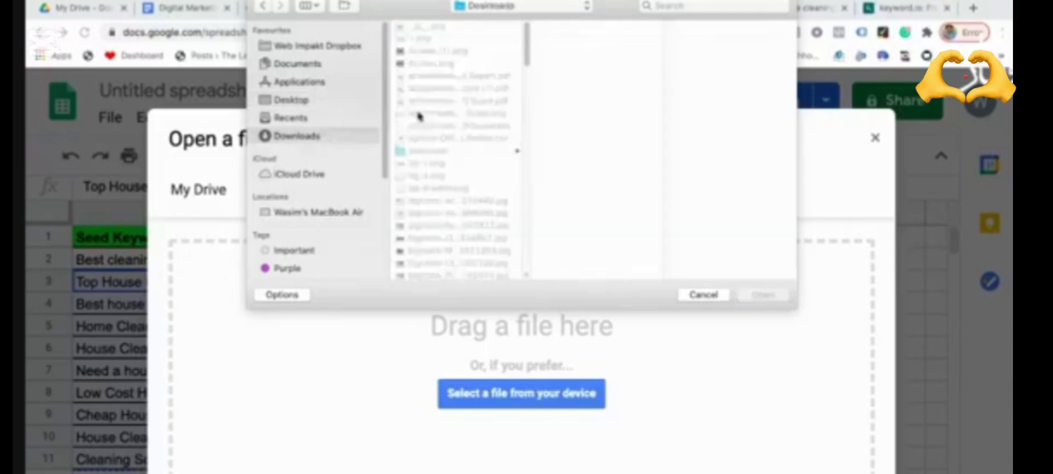
{"action": "scroll", "coordinate": [455, 231], "scroll_direction": "down", "scroll_amount": 4}
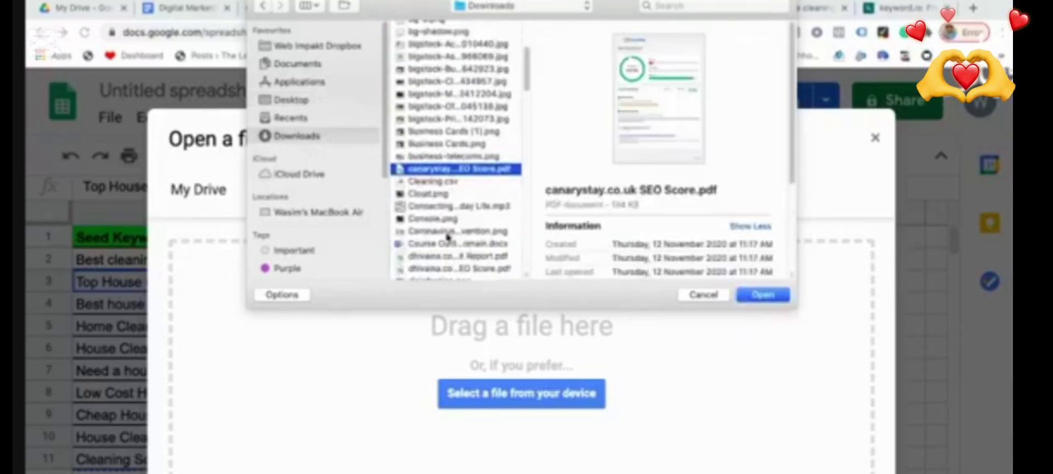
{"action": "left_click", "coordinate": [426, 182]}
{"action": "double_click", "coordinate": [427, 184]}
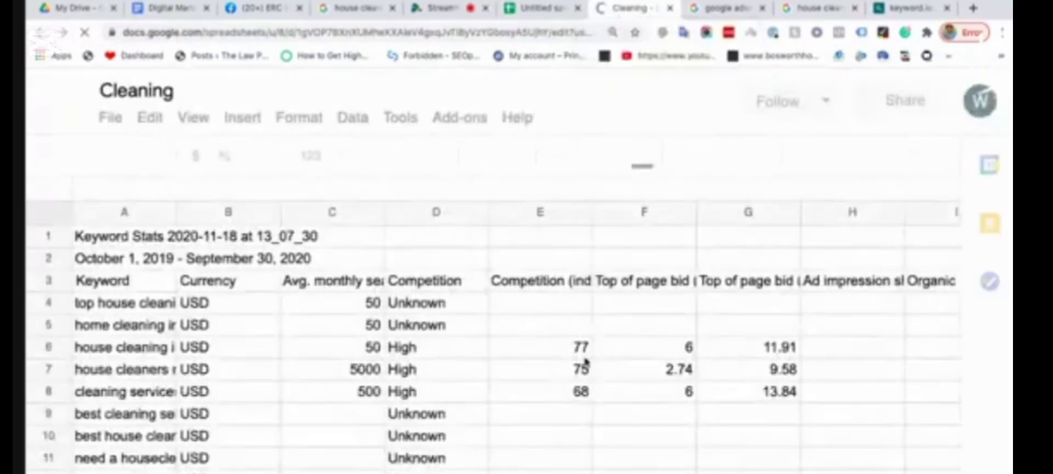
Examine the imported keyword rows in the Cleaning spreadsheet and compare them with the average monthly searches in the Google Ads keyword plan
{"action": "scroll", "coordinate": [579, 331], "scroll_direction": "down", "scroll_amount": 5}
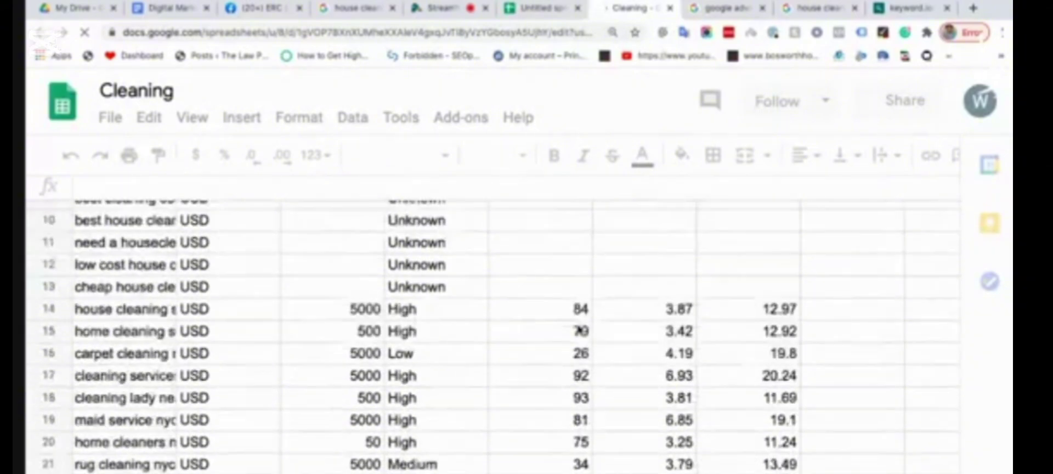
{"action": "scroll", "coordinate": [580, 329], "scroll_direction": "down", "scroll_amount": 2}
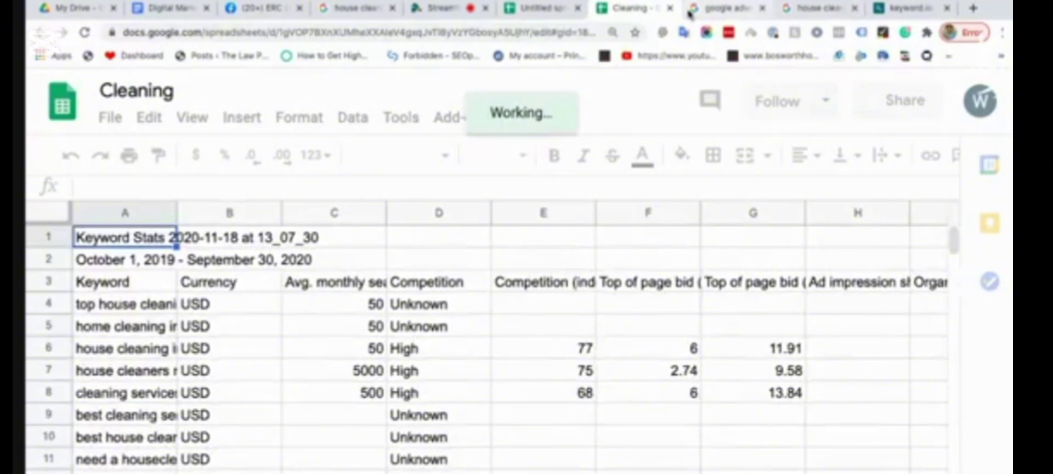
{"action": "key", "text": "super+Tab"}
{"action": "key", "text": "super+Tab"}
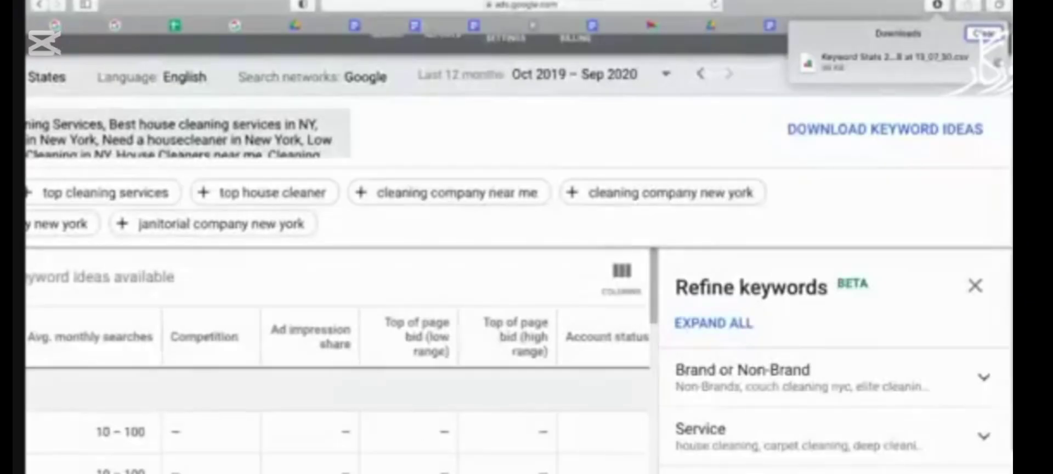
{"action": "scroll", "coordinate": [546, 394], "scroll_direction": "left", "scroll_amount": 2}
{"action": "scroll", "coordinate": [370, 406], "scroll_direction": "left", "scroll_amount": 3}
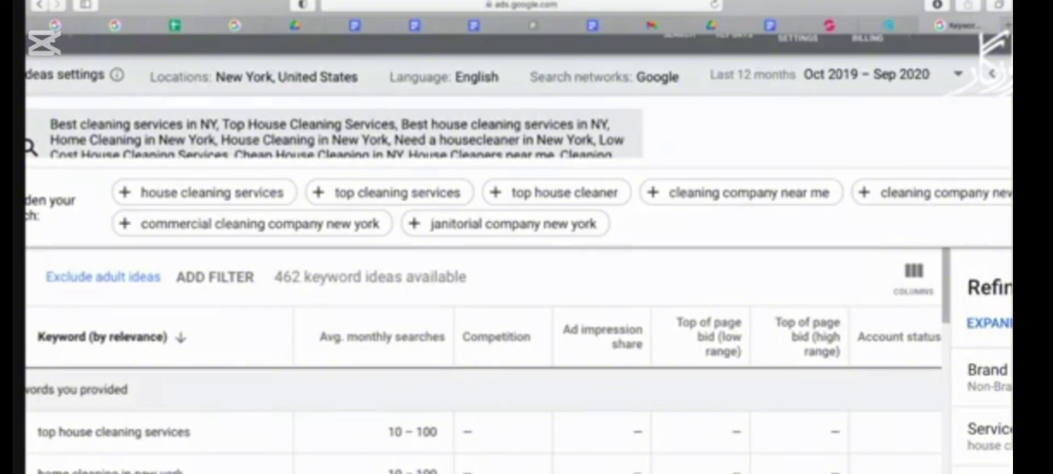
{"action": "scroll", "coordinate": [482, 417], "scroll_direction": "down", "scroll_amount": 3}
Inspect the average monthly searches of the top house cleaning and house cleaners keywords in the Cleaning spreadsheet
{"action": "key", "text": "super+Tab"}
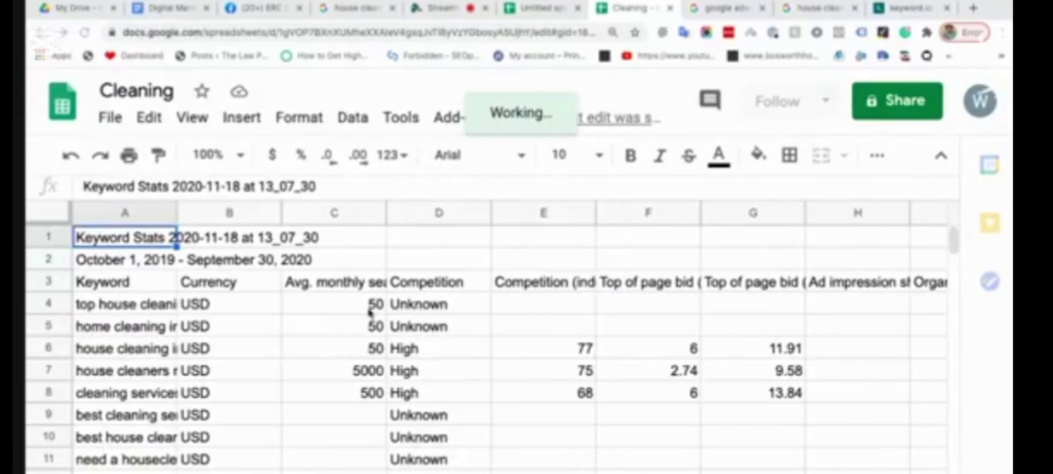
{"action": "left_click", "coordinate": [369, 309]}
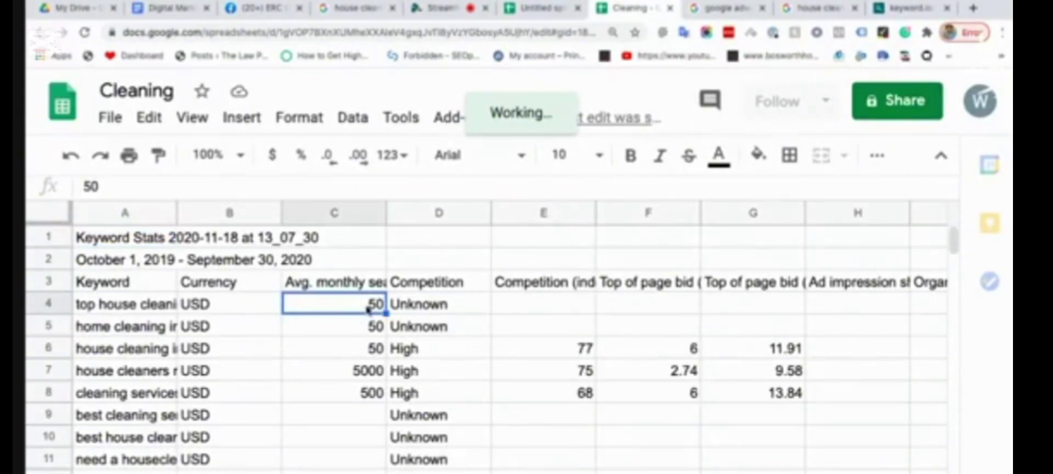
{"action": "left_click", "coordinate": [371, 372]}
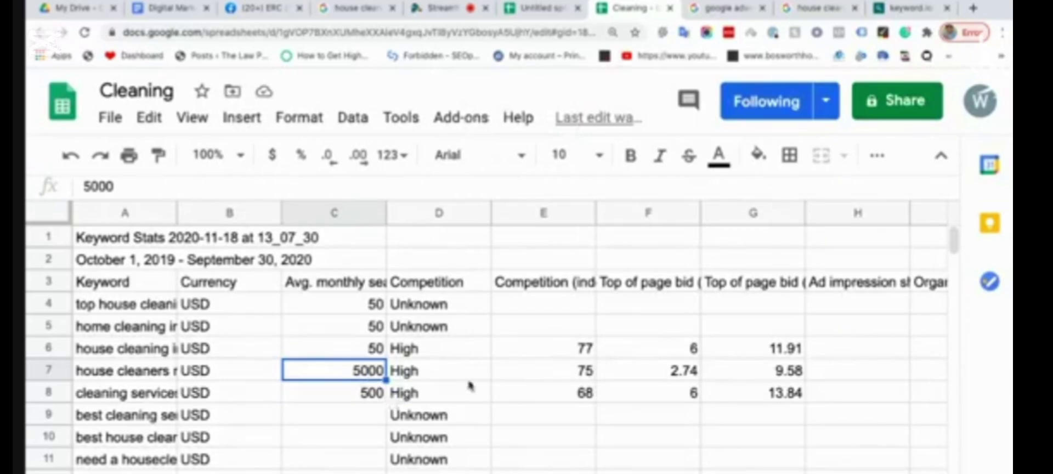
Examine the average monthly searches across the imported keyword rows in the Cleaning spreadsheet
{"action": "scroll", "coordinate": [421, 394], "scroll_direction": "down", "scroll_amount": 10}
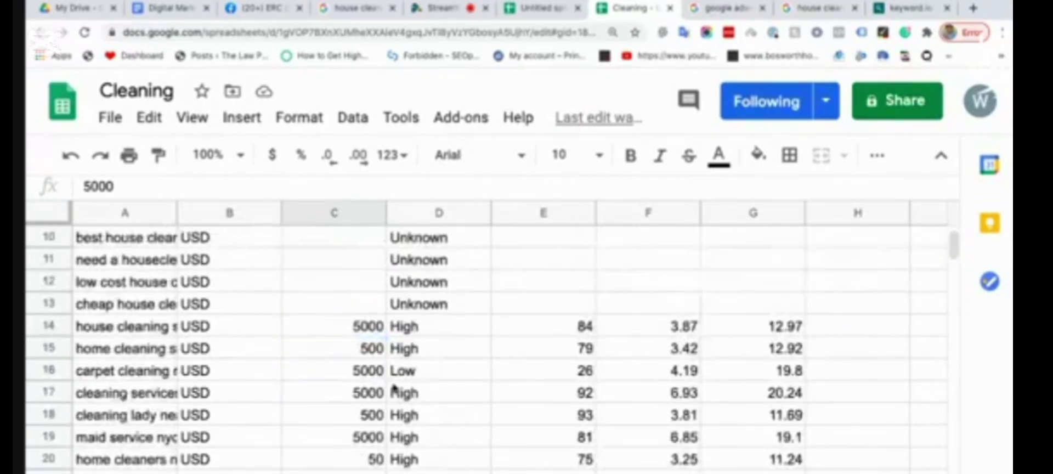
{"action": "scroll", "coordinate": [394, 387], "scroll_direction": "down", "scroll_amount": 12}
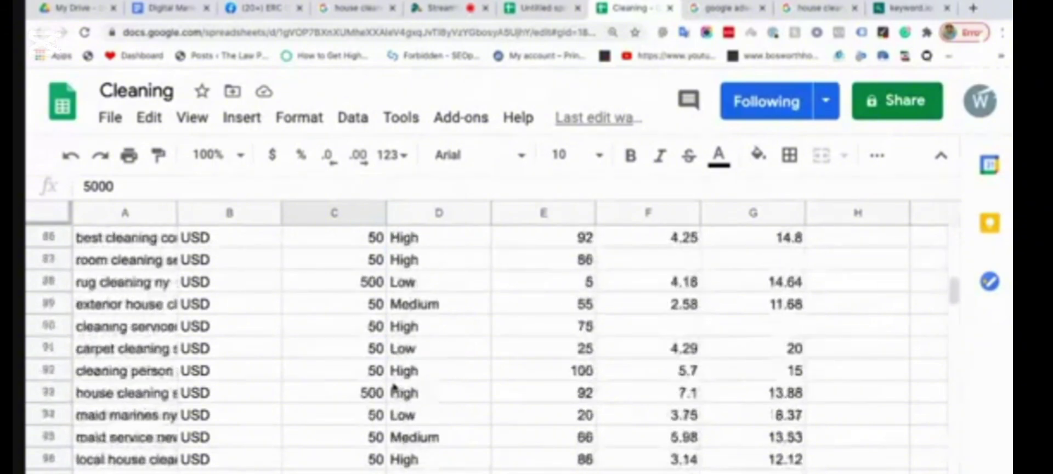
{"action": "scroll", "coordinate": [394, 379], "scroll_direction": "up", "scroll_amount": 20}
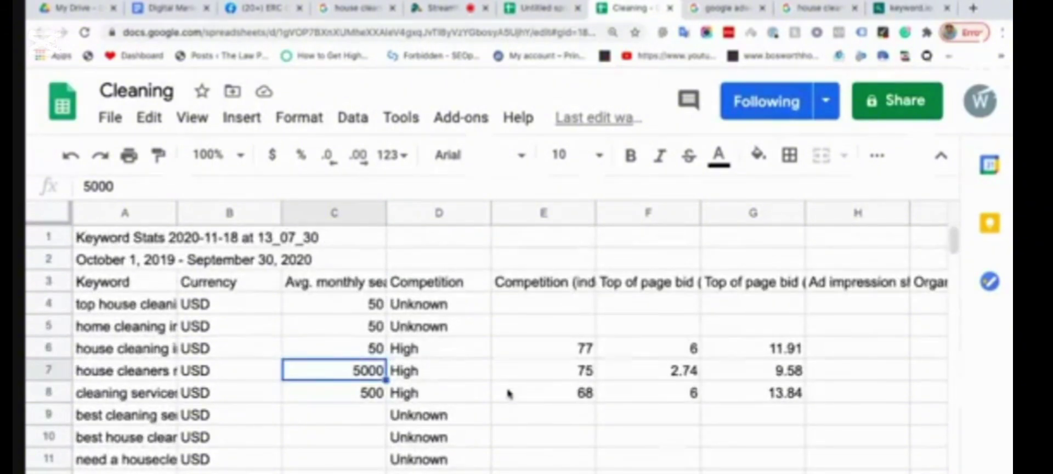
{"action": "left_click_drag", "start_coordinate": [369, 305], "coordinate": [364, 356]}
{"action": "left_click", "coordinate": [360, 402]}
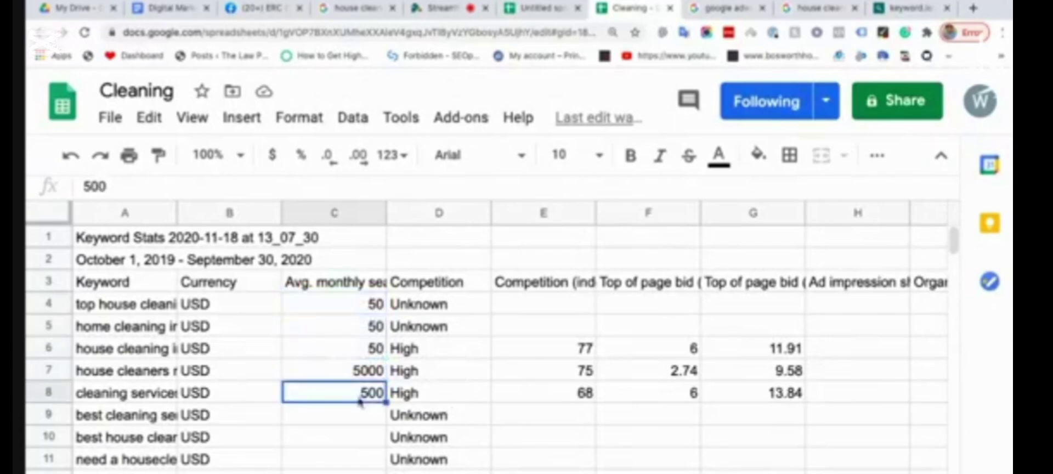
{"action": "left_click", "coordinate": [371, 311]}
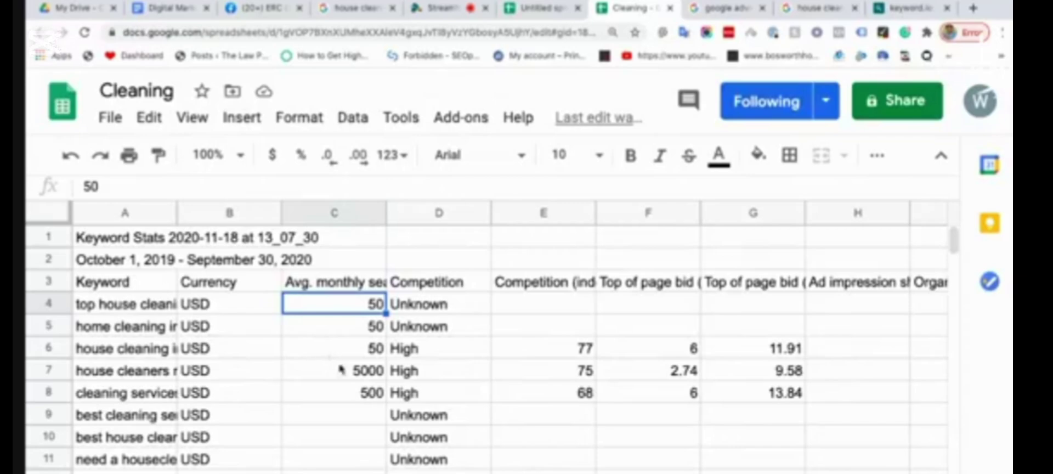
Widen the Keyword column so that the full keyword phrases fit within their cells
{"action": "left_click", "coordinate": [233, 292]}
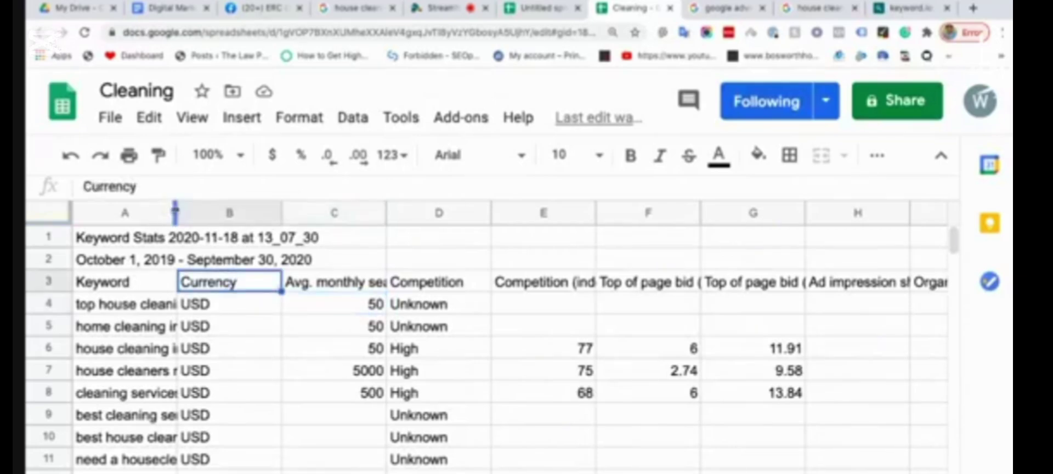
{"action": "left_click_drag", "start_coordinate": [177, 213], "coordinate": [383, 344]}
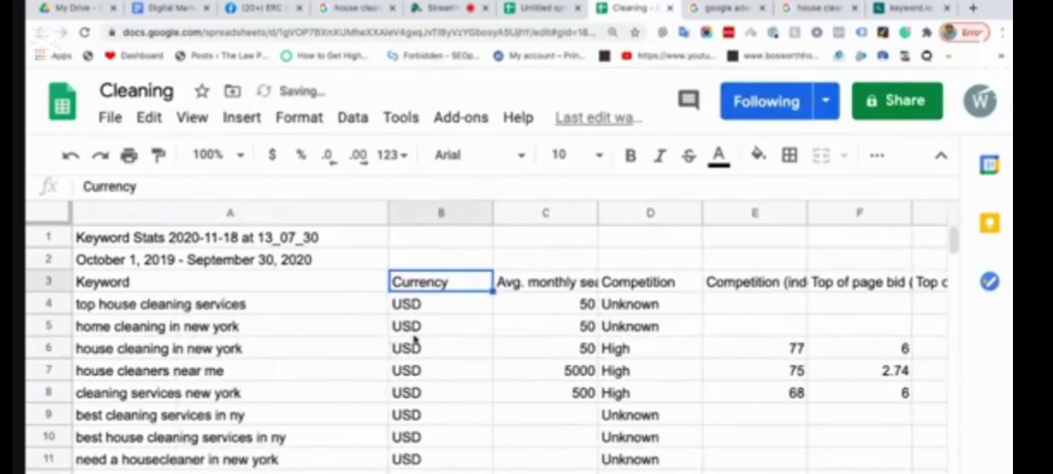
{"action": "scroll", "coordinate": [472, 342], "scroll_direction": "down", "scroll_amount": 3}
{"action": "scroll", "coordinate": [471, 346], "scroll_direction": "up", "scroll_amount": 3}
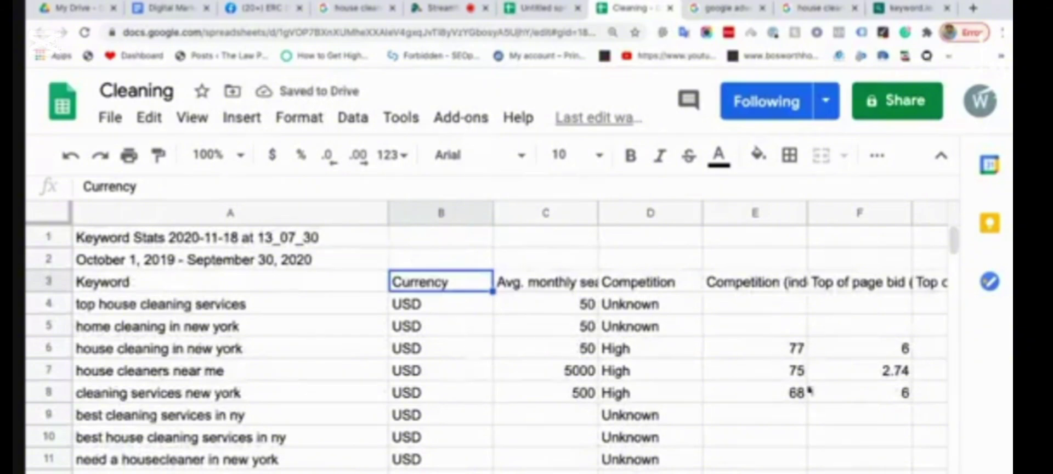
Examine the indexed competition and low-range top of page bid values for the New York and near me keywords
{"action": "left_click", "coordinate": [768, 291]}
{"action": "left_click", "coordinate": [868, 285]}
{"action": "left_click", "coordinate": [784, 357]}
{"action": "left_click", "coordinate": [875, 355]}
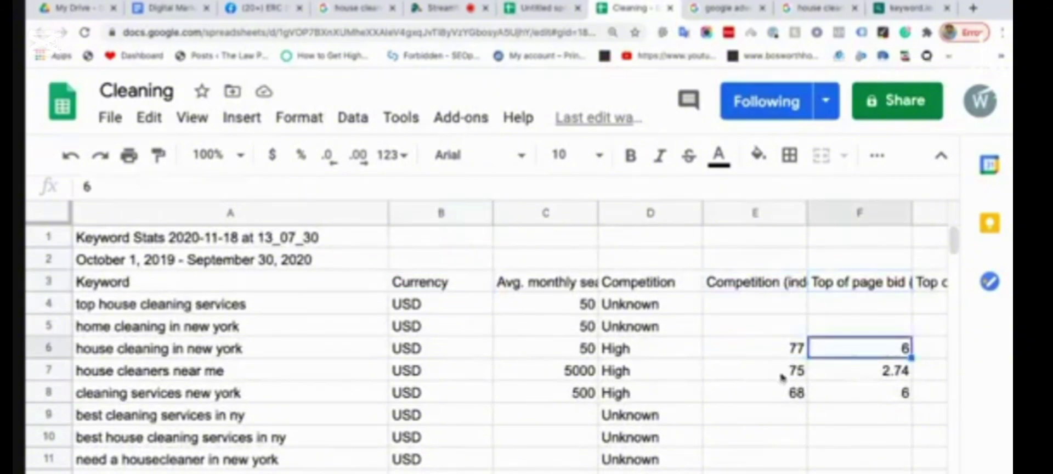
{"action": "left_click", "coordinate": [787, 376]}
{"action": "left_click", "coordinate": [869, 380]}
{"action": "left_click", "coordinate": [802, 398]}
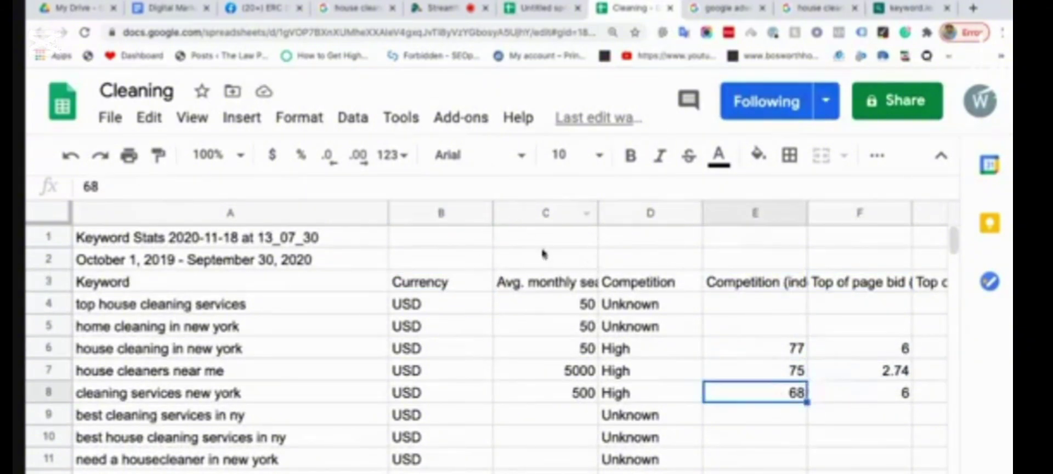
{"action": "left_click", "coordinate": [894, 371]}
{"action": "left_click", "coordinate": [878, 393]}
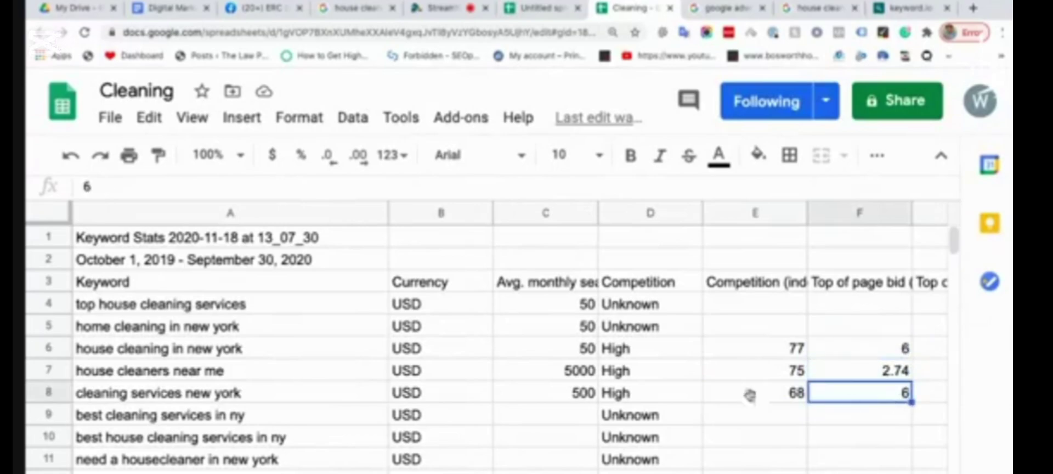
Delete the Currency column from the Cleaning spreadsheet
{"action": "left_click", "coordinate": [433, 213]}
{"action": "right_click", "coordinate": [433, 213]}
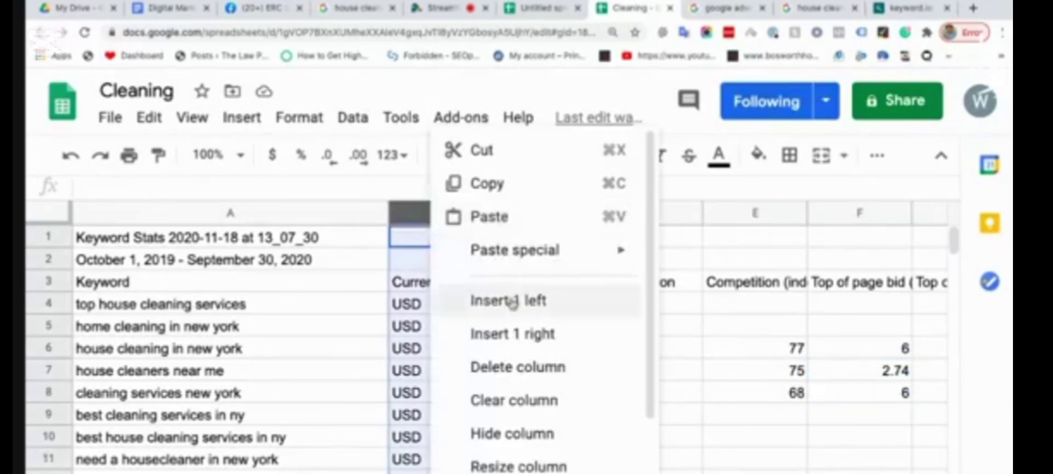
{"action": "left_click", "coordinate": [512, 369]}
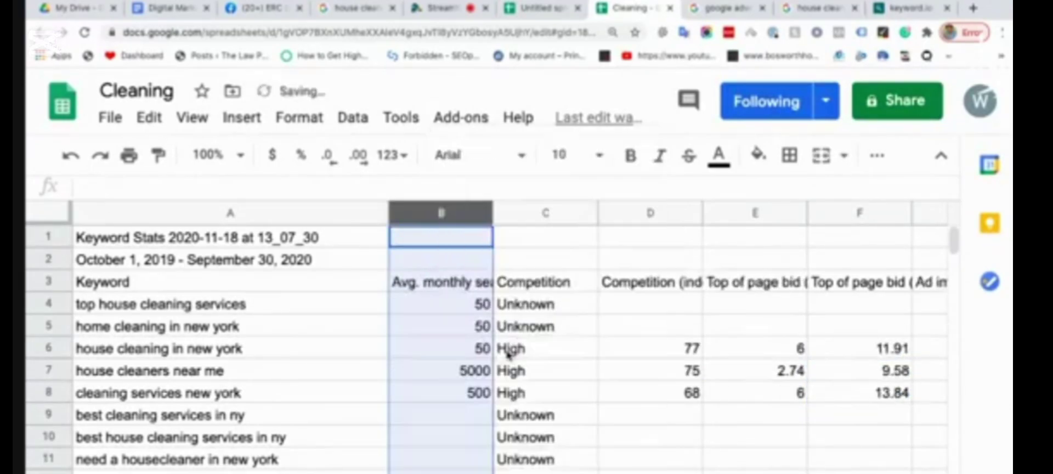
Delete the date range row and the Keyword Stats title row above the column headers
{"action": "left_click", "coordinate": [47, 260]}
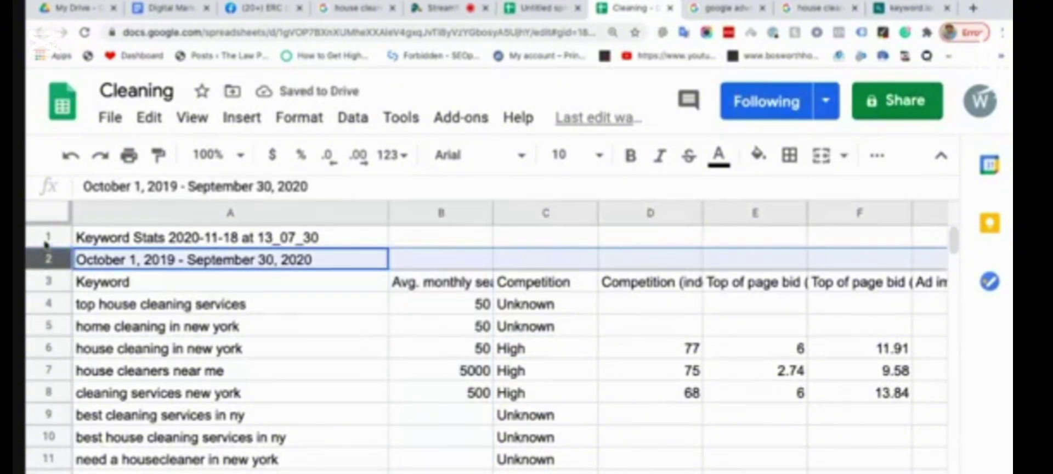
{"action": "left_click", "coordinate": [48, 237]}
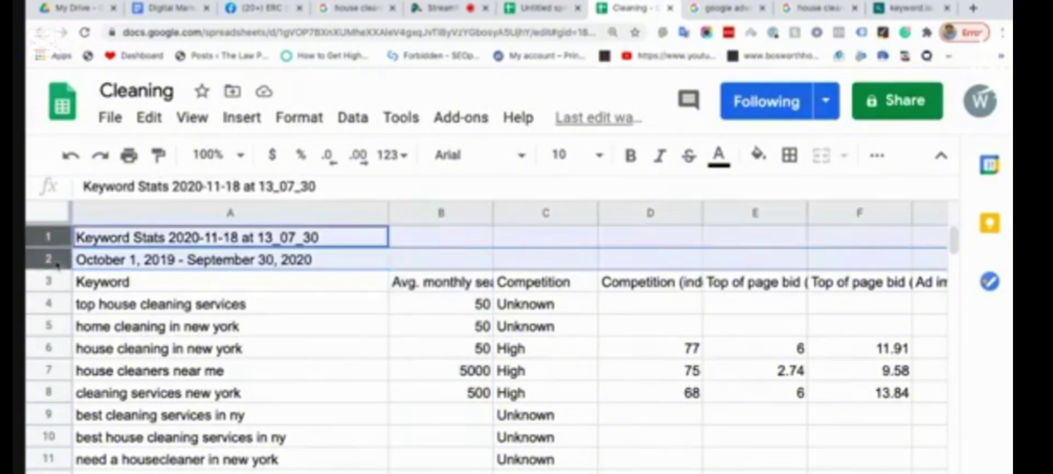
{"action": "right_click", "coordinate": [57, 260]}
{"action": "left_click", "coordinate": [126, 366]}
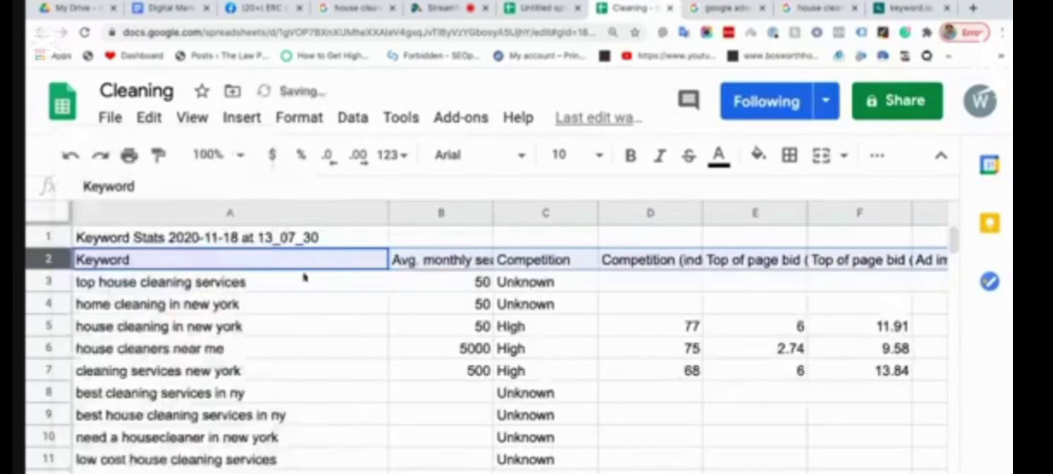
{"action": "left_click", "coordinate": [52, 237]}
{"action": "right_click", "coordinate": [52, 237]}
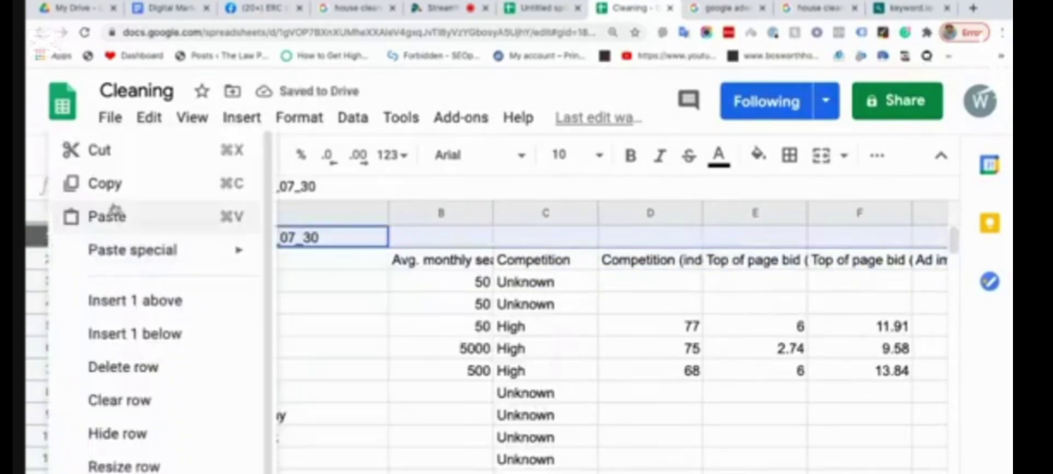
{"action": "left_click", "coordinate": [128, 367]}
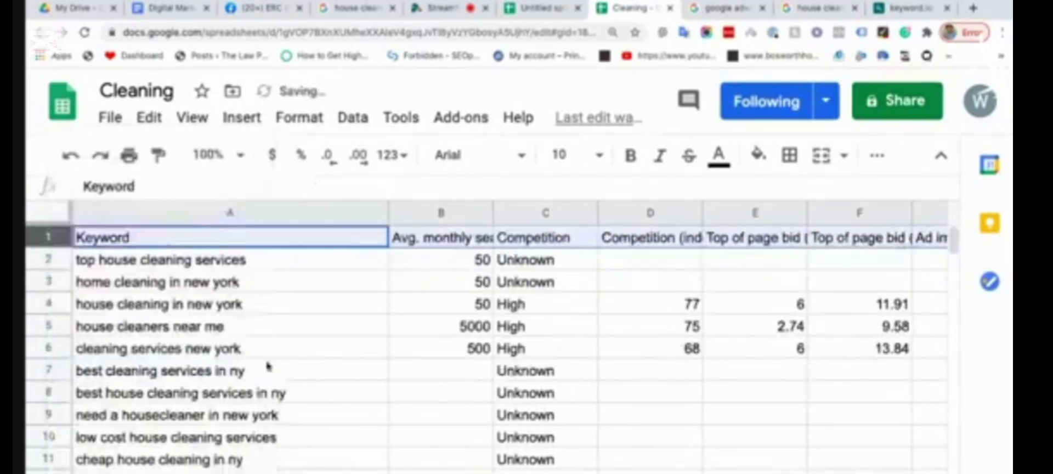
Review the Competition columns and compare the indexed values of house cleaning in new york, house cleaners near me and cleaning services new york
{"action": "left_click", "coordinate": [439, 303]}
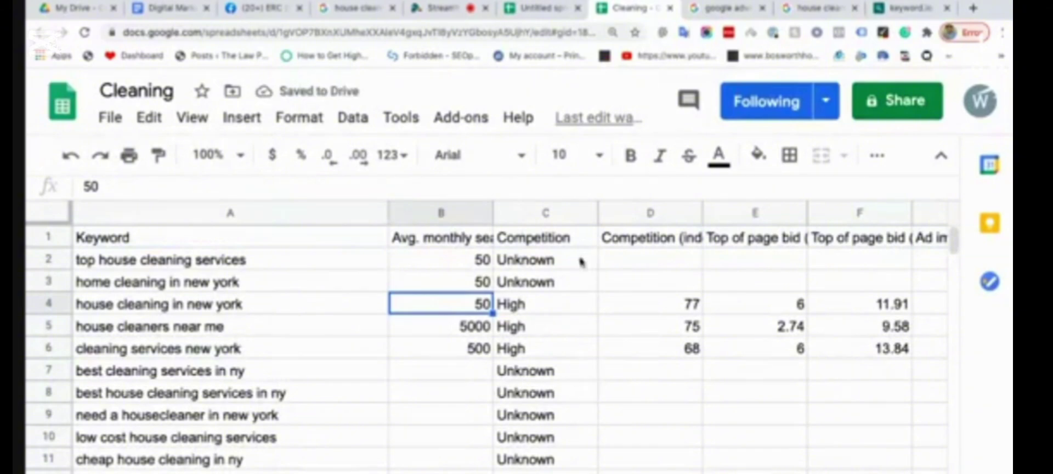
{"action": "left_click", "coordinate": [555, 242]}
{"action": "left_click", "coordinate": [683, 244]}
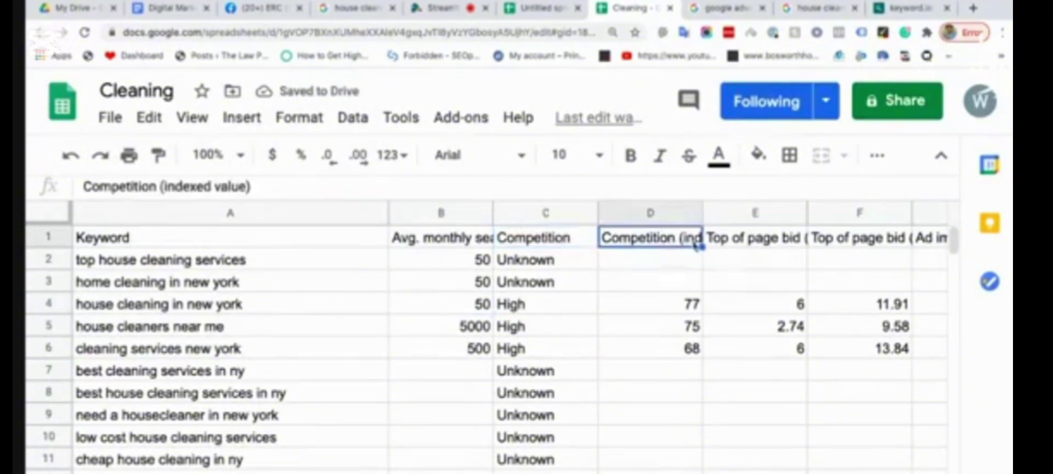
{"action": "left_click", "coordinate": [689, 312]}
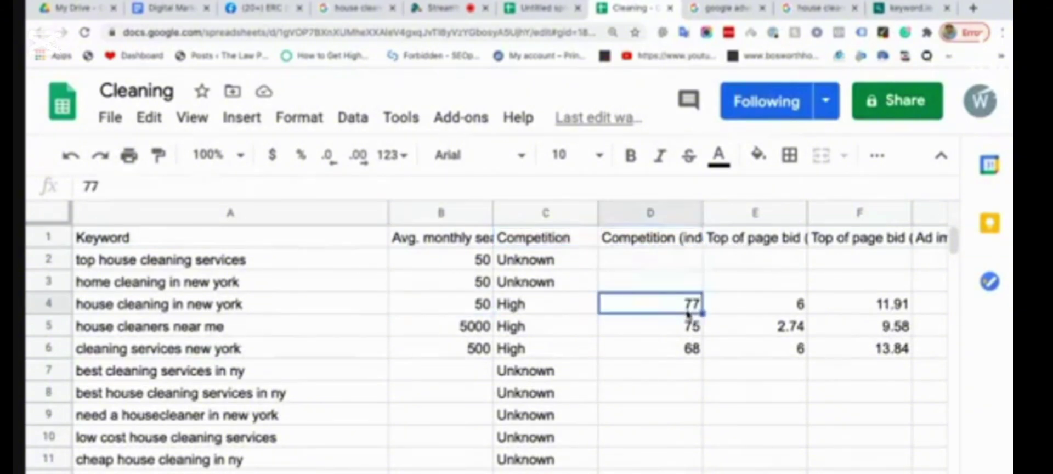
{"action": "left_click", "coordinate": [682, 329]}
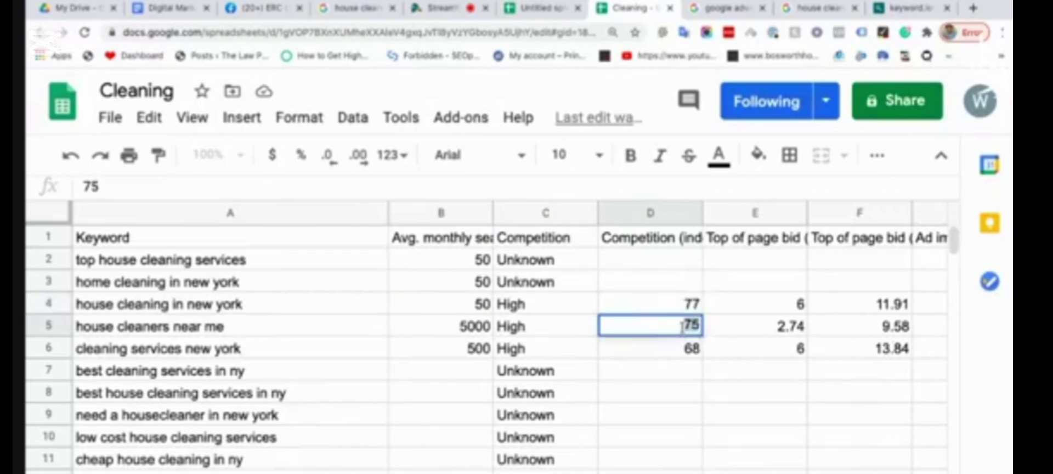
{"action": "left_click", "coordinate": [678, 344]}
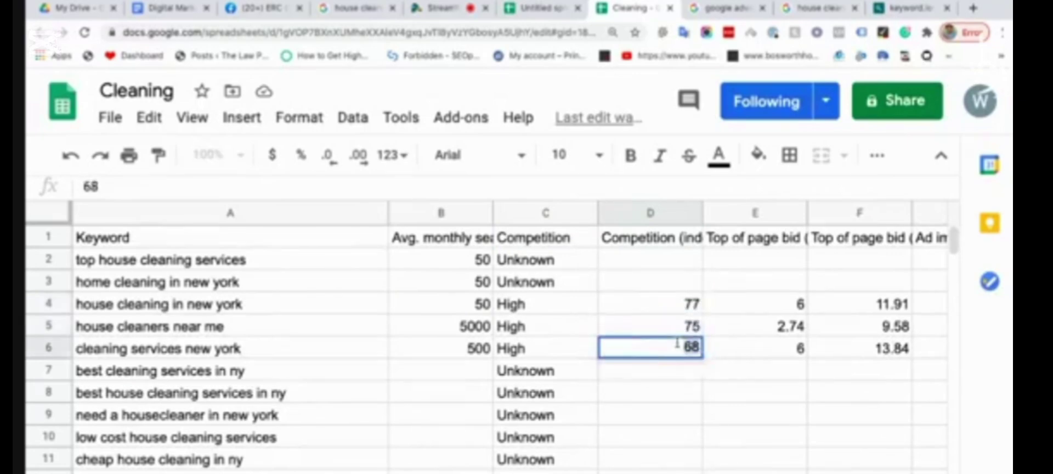
{"action": "left_click", "coordinate": [727, 353]}
{"action": "left_click", "coordinate": [697, 348]}
{"action": "left_click", "coordinate": [692, 329]}
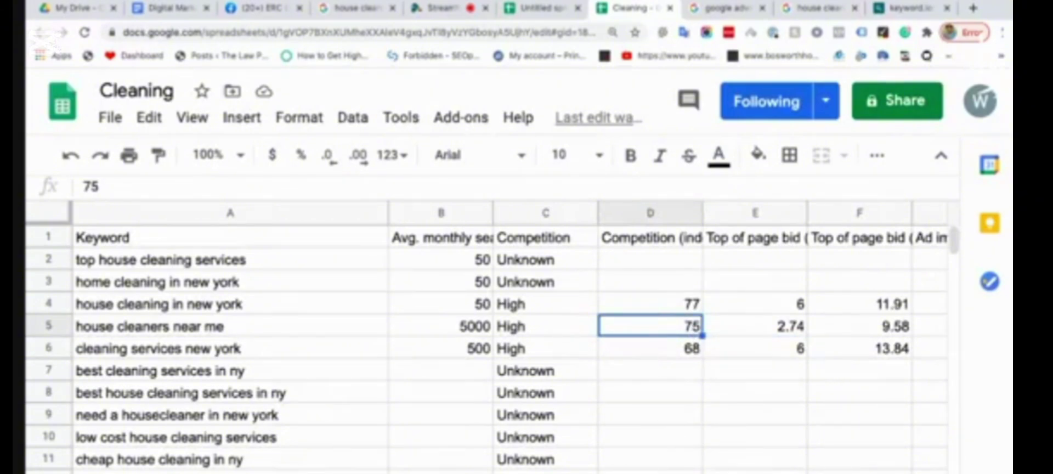
Inspect the headers of the low-range and high-range top of page bid columns
{"action": "left_click", "coordinate": [779, 259]}
{"action": "left_click", "coordinate": [793, 242]}
{"action": "left_click", "coordinate": [817, 247]}
{"action": "double_click", "coordinate": [789, 245]}
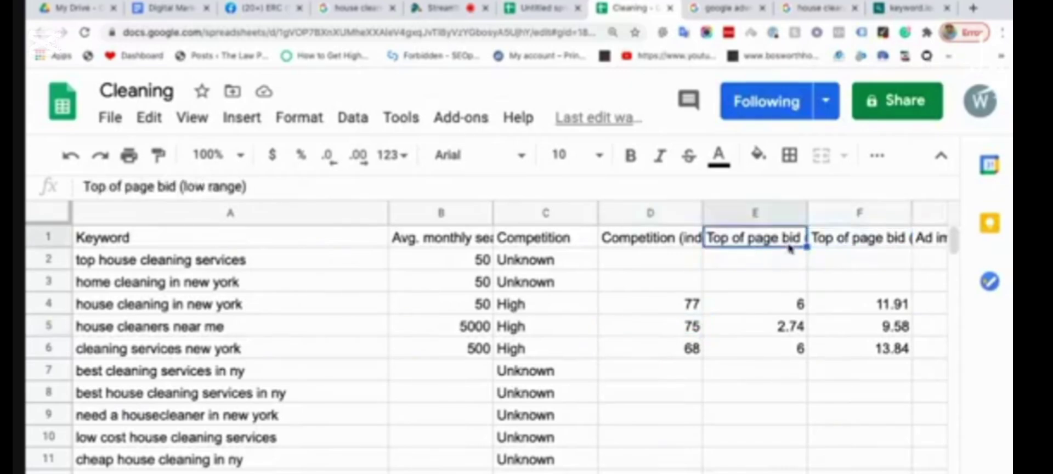
{"action": "left_click", "coordinate": [865, 278]}
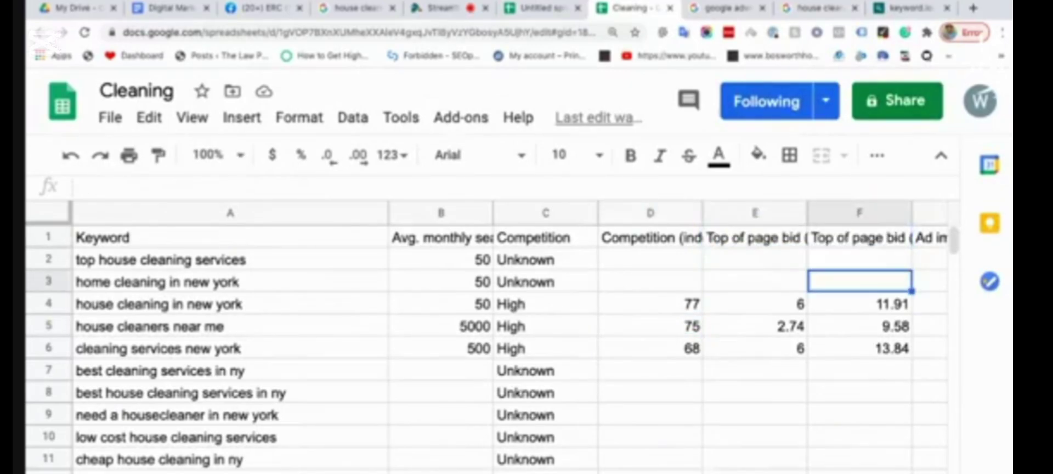
Delete all columns from Ad impression share through the sheet's last column, AF
{"action": "scroll", "coordinate": [510, 329], "scroll_direction": "right", "scroll_amount": 8}
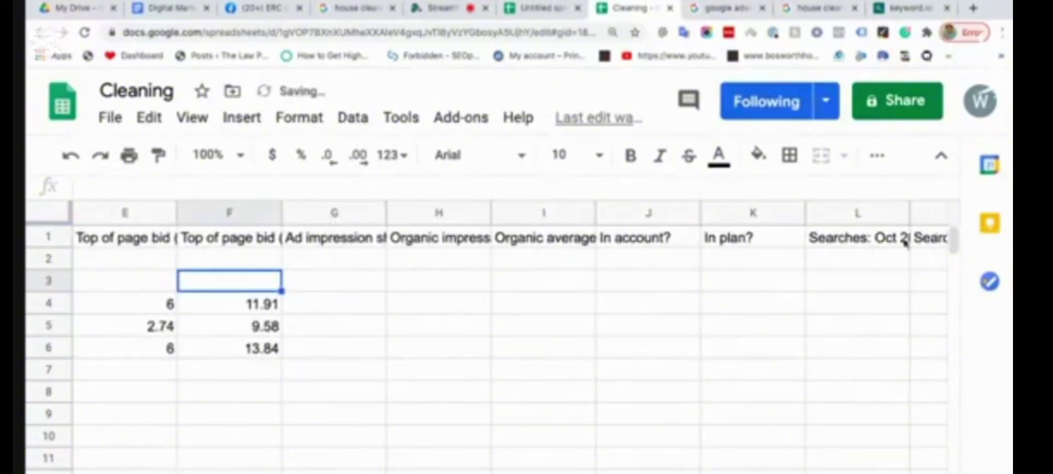
{"action": "left_click", "coordinate": [413, 287]}
{"action": "left_click", "coordinate": [335, 213]}
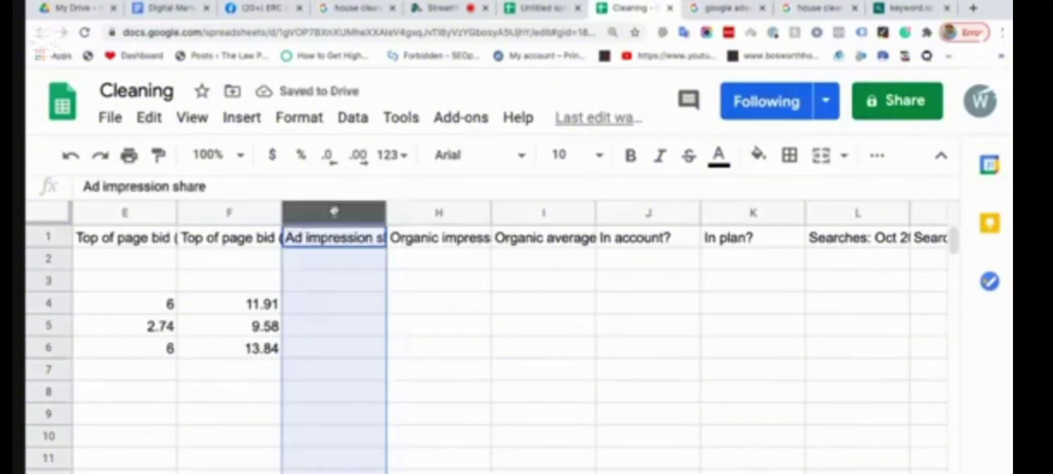
{"action": "left_click", "coordinate": [426, 212], "text": "super"}
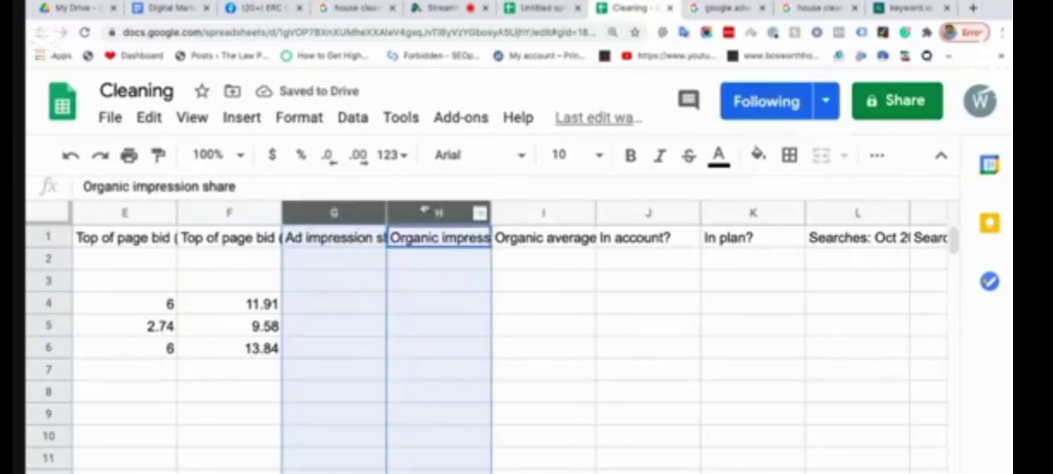
{"action": "left_click_drag", "start_coordinate": [544, 214], "coordinate": [647, 213]}
{"action": "left_click", "coordinate": [762, 213], "text": "super"}
{"action": "left_click_drag", "start_coordinate": [922, 219], "coordinate": [865, 383]}
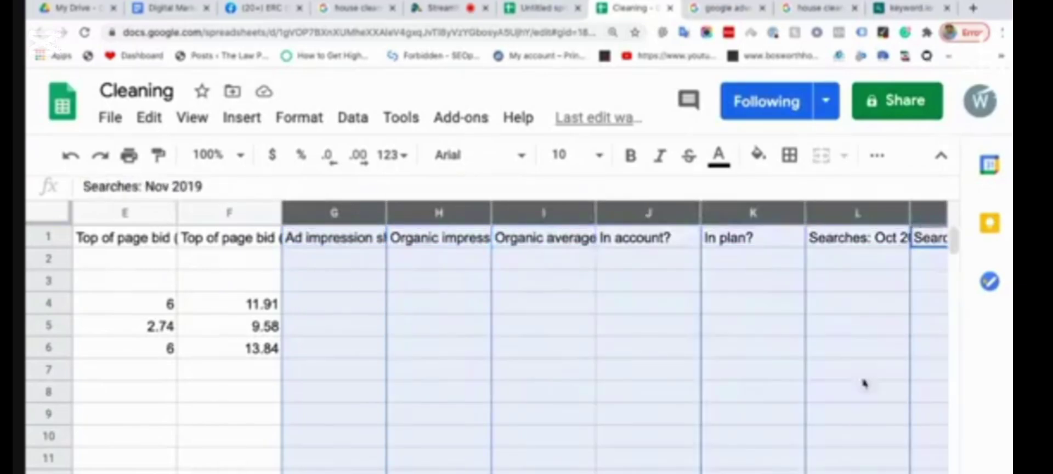
{"action": "scroll", "coordinate": [510, 340], "scroll_direction": "right", "scroll_amount": 10}
{"action": "scroll", "coordinate": [510, 340], "scroll_direction": "left", "scroll_amount": 4}
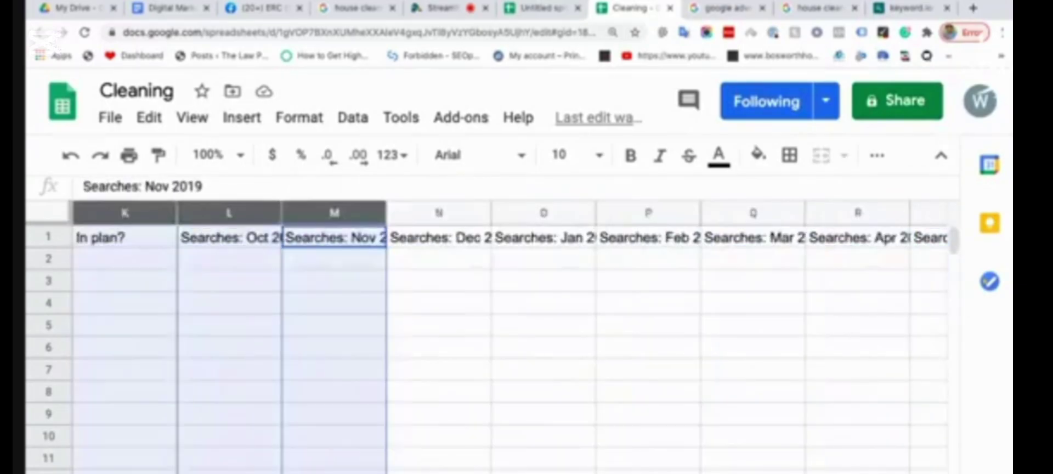
{"action": "left_click_drag", "start_coordinate": [407, 214], "coordinate": [943, 214]}
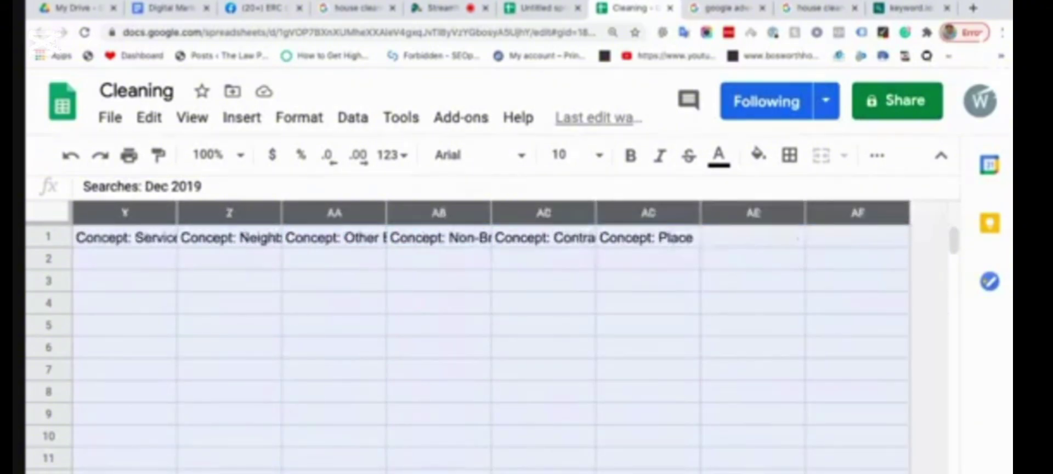
{"action": "right_click", "coordinate": [658, 215]}
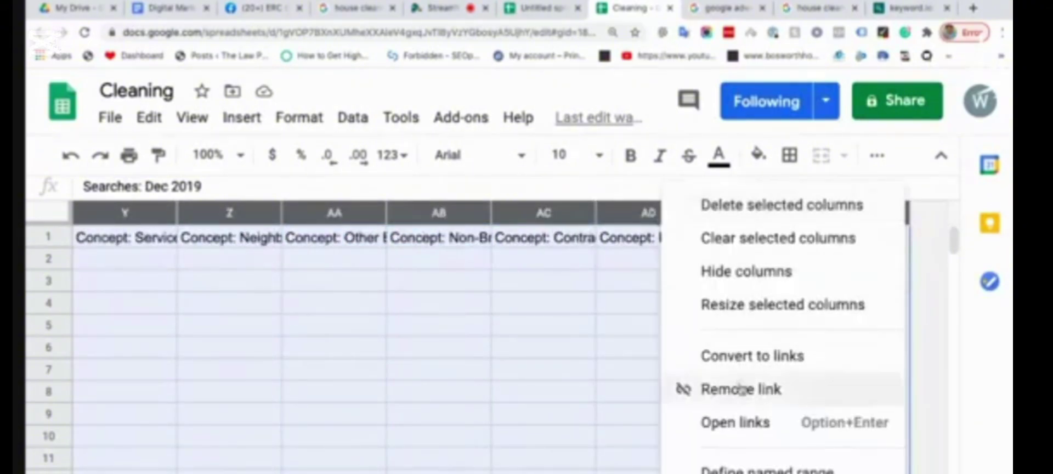
{"action": "left_click", "coordinate": [757, 207]}
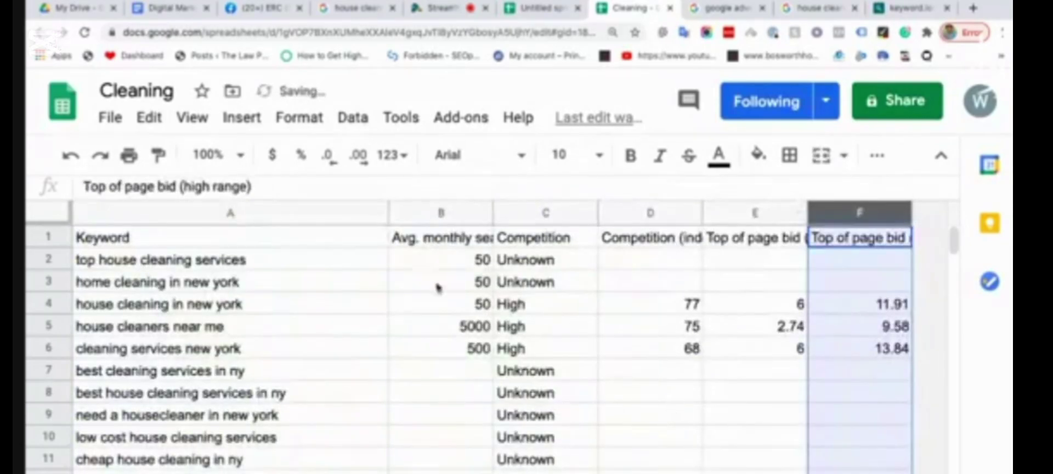
{"action": "left_click", "coordinate": [340, 244]}
{"action": "left_click", "coordinate": [483, 237]}
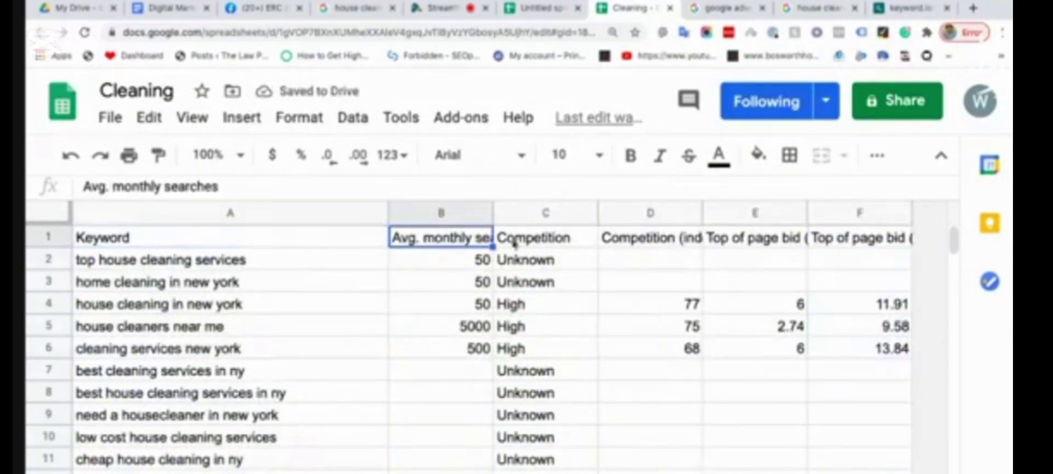
Review the Competition, indexed value, and low-range and high-range top of page bid headers, plus the indexed values beneath
{"action": "left_click", "coordinate": [540, 241]}
{"action": "double_click", "coordinate": [679, 240]}
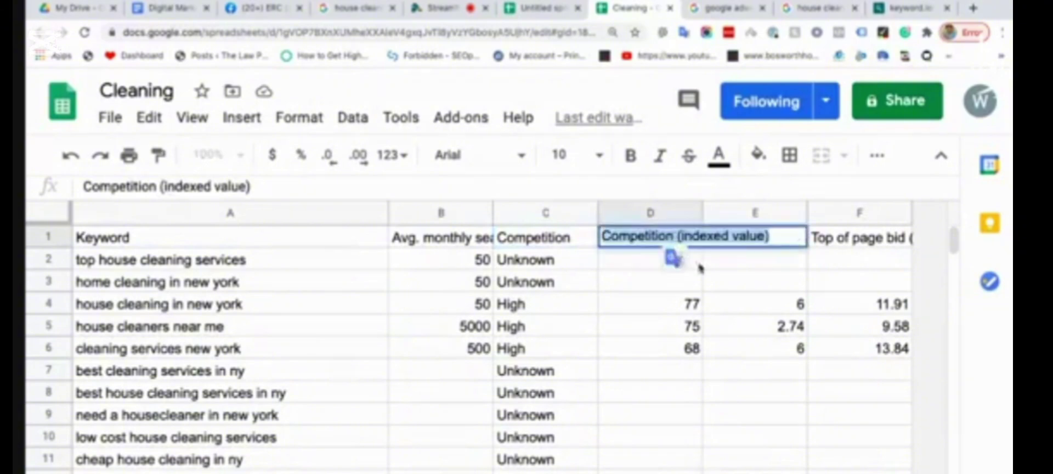
{"action": "left_click", "coordinate": [744, 290]}
{"action": "left_click", "coordinate": [659, 307]}
{"action": "left_click", "coordinate": [673, 332]}
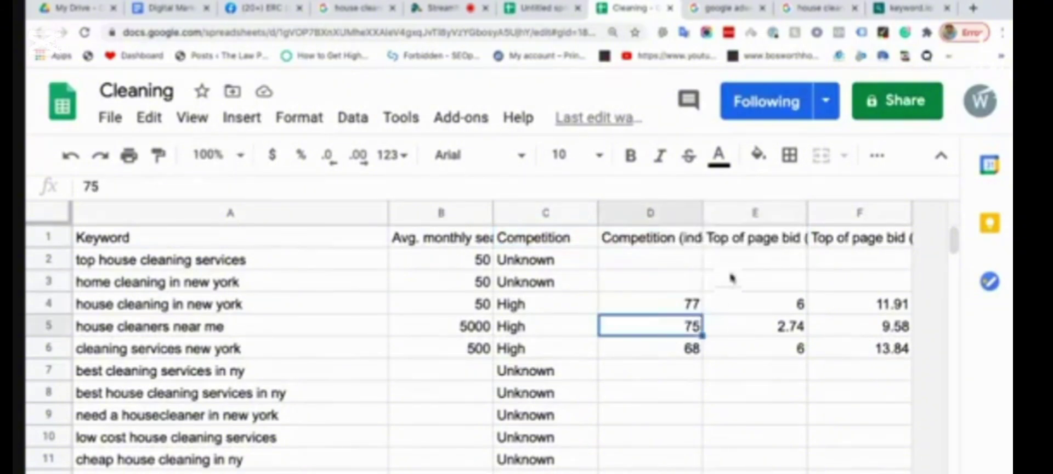
{"action": "left_click", "coordinate": [739, 241]}
{"action": "double_click", "coordinate": [779, 240]}
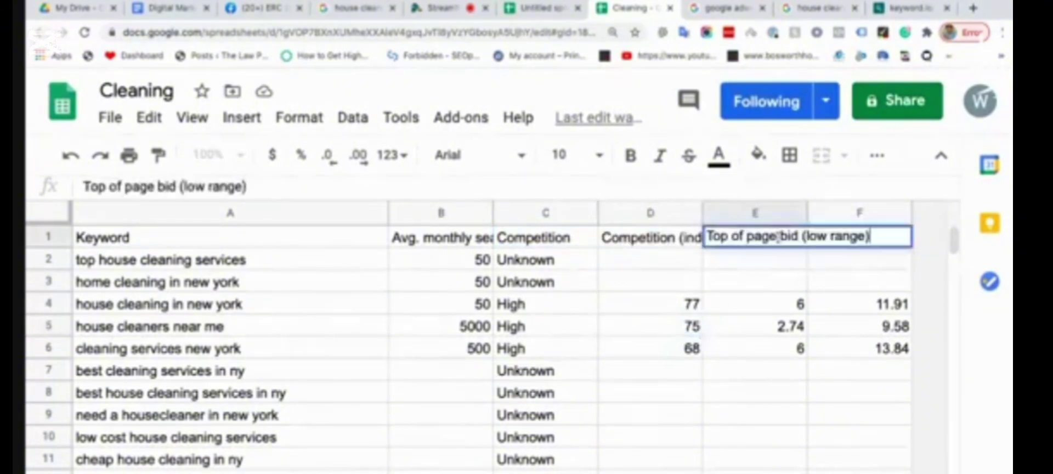
{"action": "left_click", "coordinate": [818, 285]}
{"action": "left_click", "coordinate": [850, 244]}
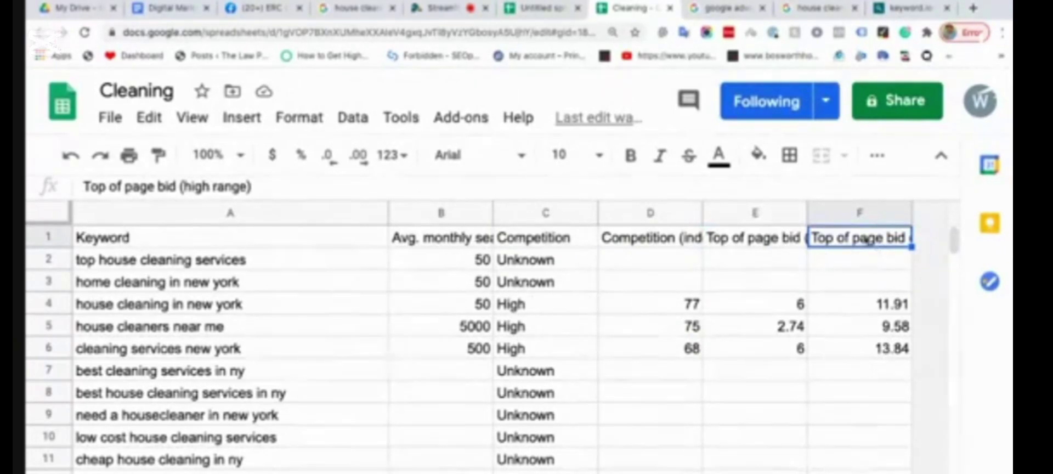
Select the header row and the whole keyword table to look over the remaining data
{"action": "left_click", "coordinate": [217, 241], "text": "shift"}
{"action": "key", "text": "super+c"}
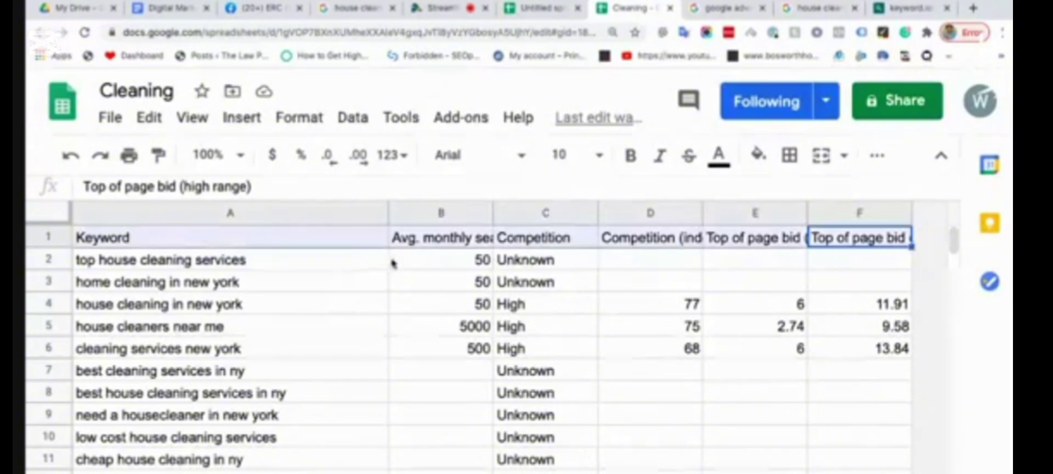
{"action": "left_click", "coordinate": [329, 240]}
{"action": "key", "text": "ctrl+a"}
{"action": "scroll", "coordinate": [593, 385], "scroll_direction": "down", "scroll_amount": 3}
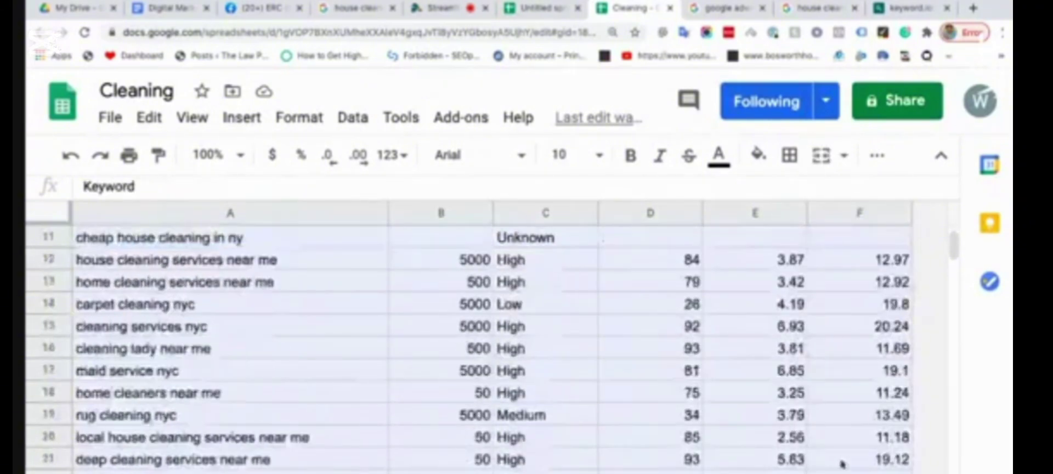
{"action": "scroll", "coordinate": [548, 327], "scroll_direction": "up", "scroll_amount": 3}
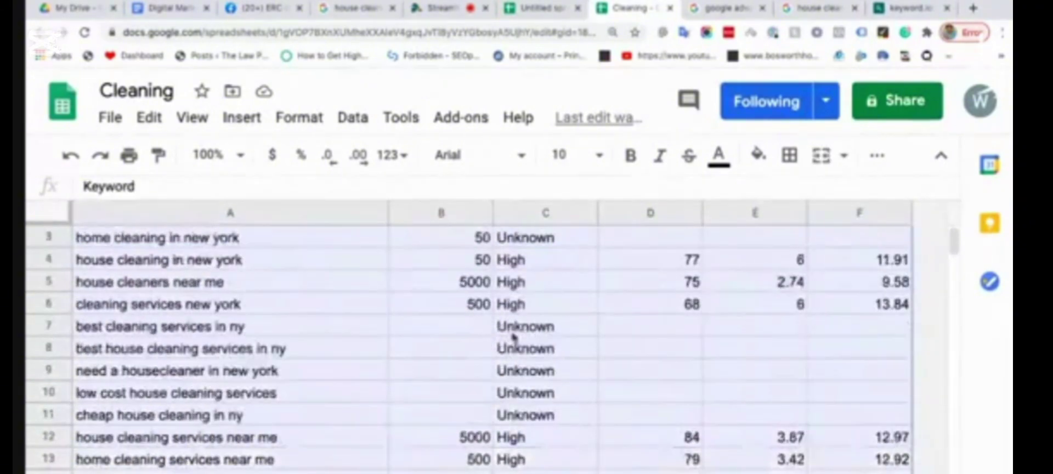
{"action": "left_click", "coordinate": [454, 276]}
{"action": "left_click", "coordinate": [453, 246]}
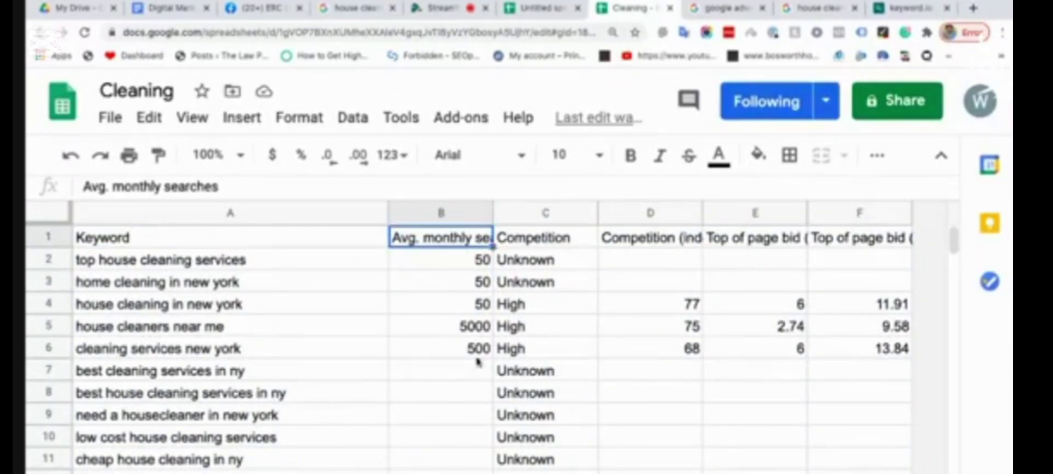
{"action": "scroll", "coordinate": [478, 362], "scroll_direction": "down", "scroll_amount": 3}
{"action": "scroll", "coordinate": [479, 362], "scroll_direction": "up", "scroll_amount": 3}
{"action": "left_click", "coordinate": [482, 214]}
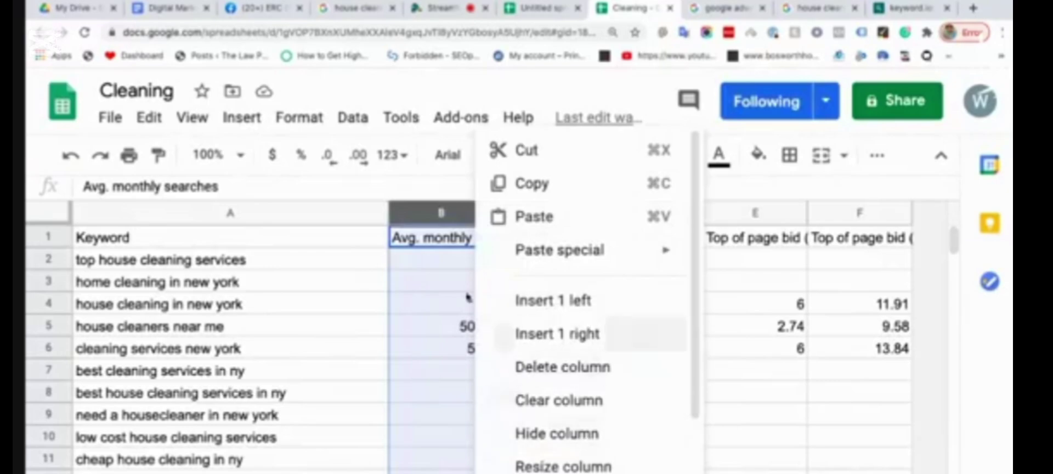
{"action": "left_click", "coordinate": [376, 395]}
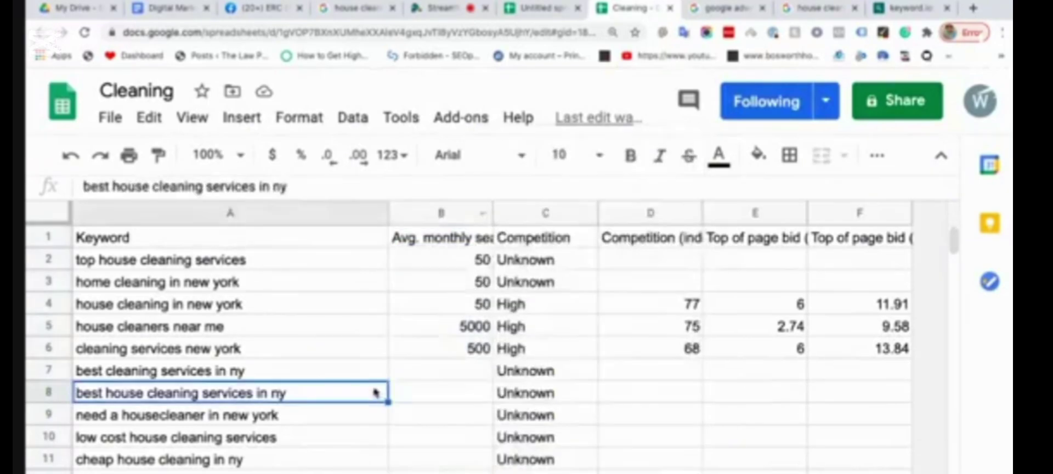
{"action": "left_click", "coordinate": [942, 161]}
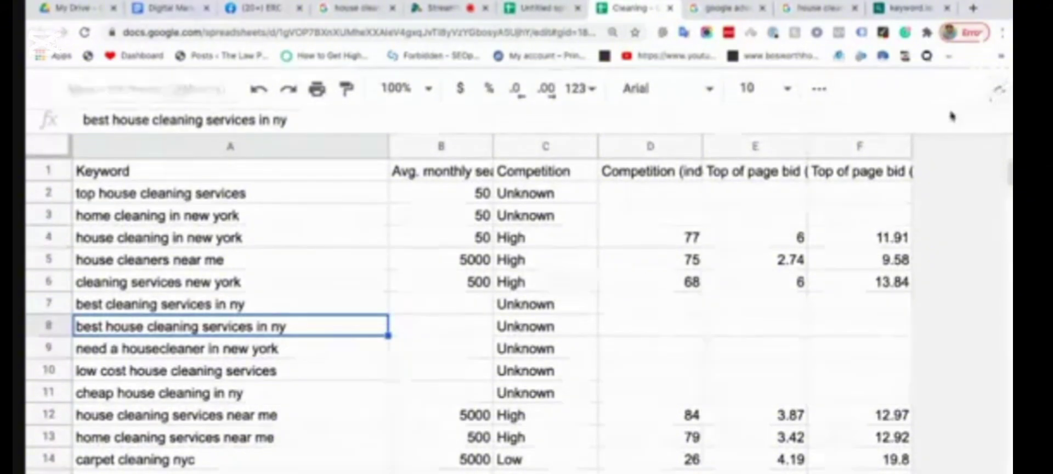
{"action": "left_click", "coordinate": [1003, 86]}
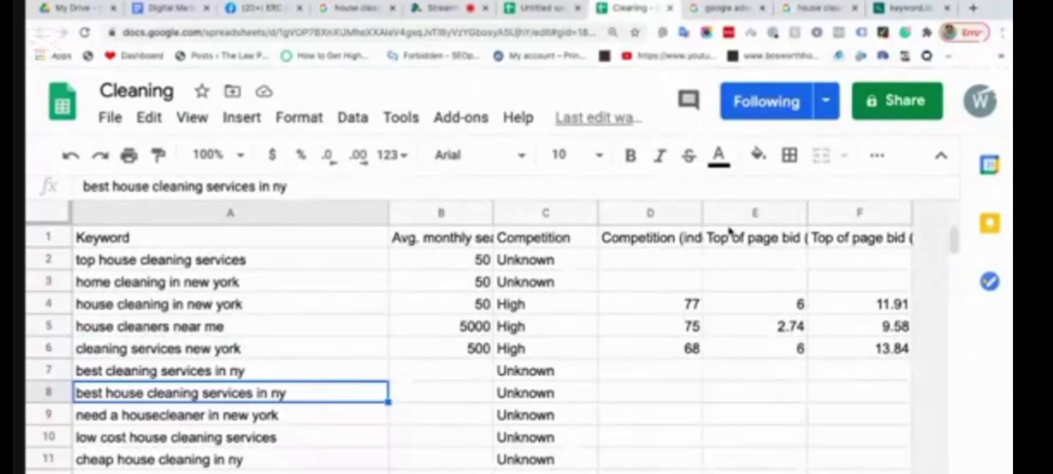
{"action": "scroll", "coordinate": [730, 232], "scroll_direction": "down", "scroll_amount": 1}
{"action": "scroll", "coordinate": [603, 358], "scroll_direction": "up", "scroll_amount": 1}
{"action": "scroll", "coordinate": [508, 233], "scroll_direction": "down", "scroll_amount": 1}
{"action": "scroll", "coordinate": [607, 353], "scroll_direction": "up", "scroll_amount": 1}
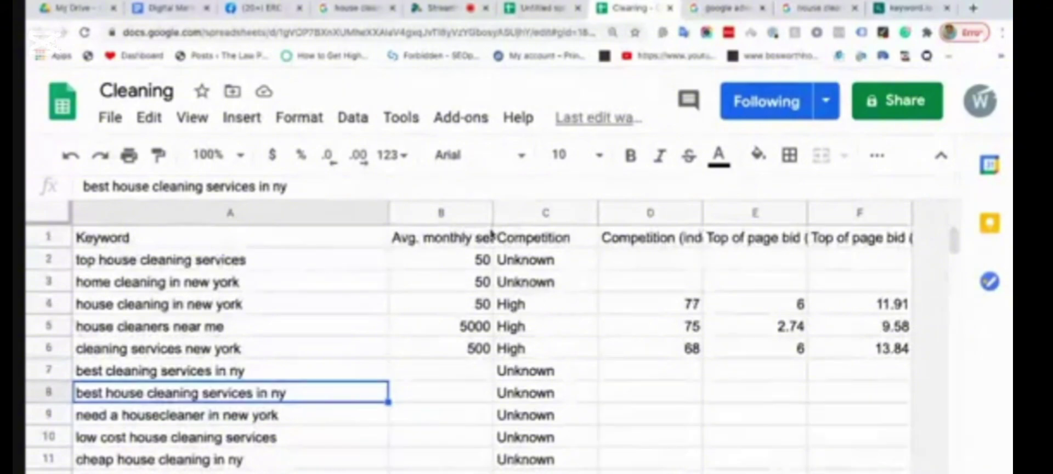
Sort the whole sheet by the average monthly searches column in A → Z order
{"action": "right_click", "coordinate": [482, 215]}
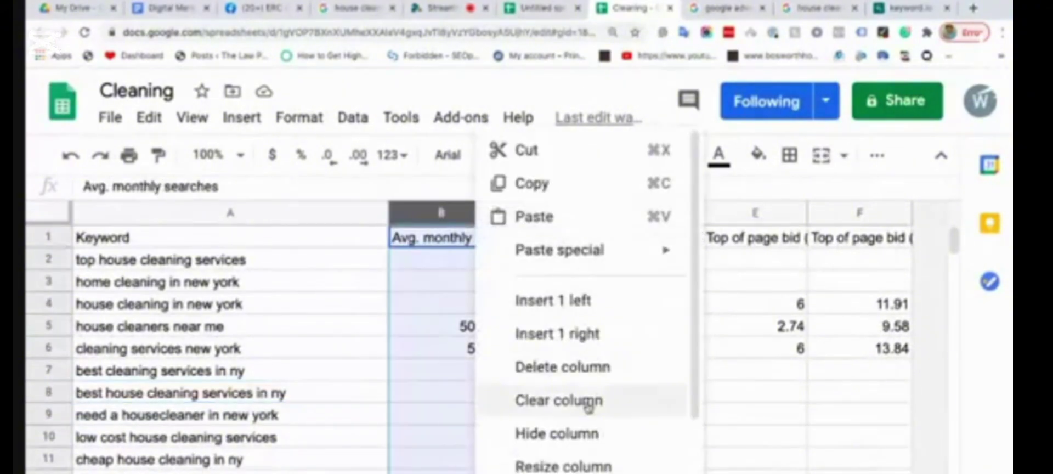
{"action": "scroll", "coordinate": [589, 406], "scroll_direction": "down", "scroll_amount": 5}
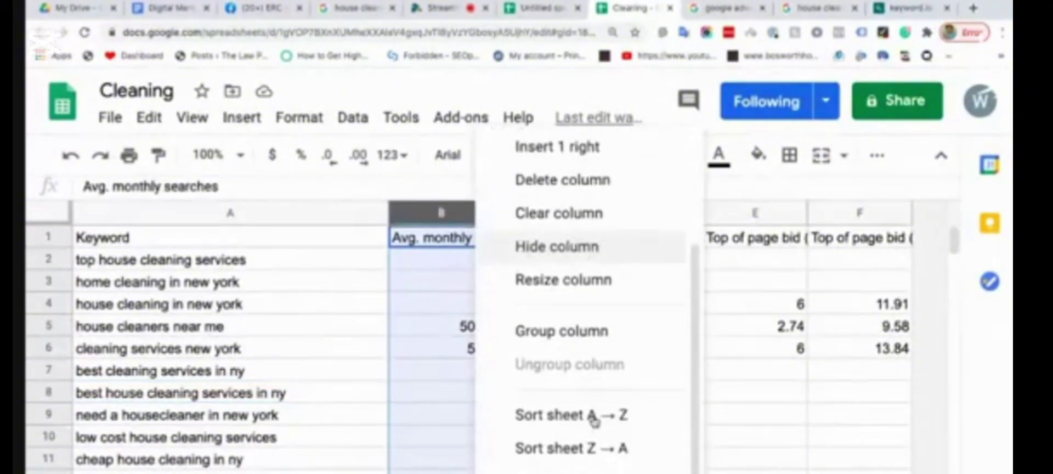
{"action": "left_click", "coordinate": [594, 420]}
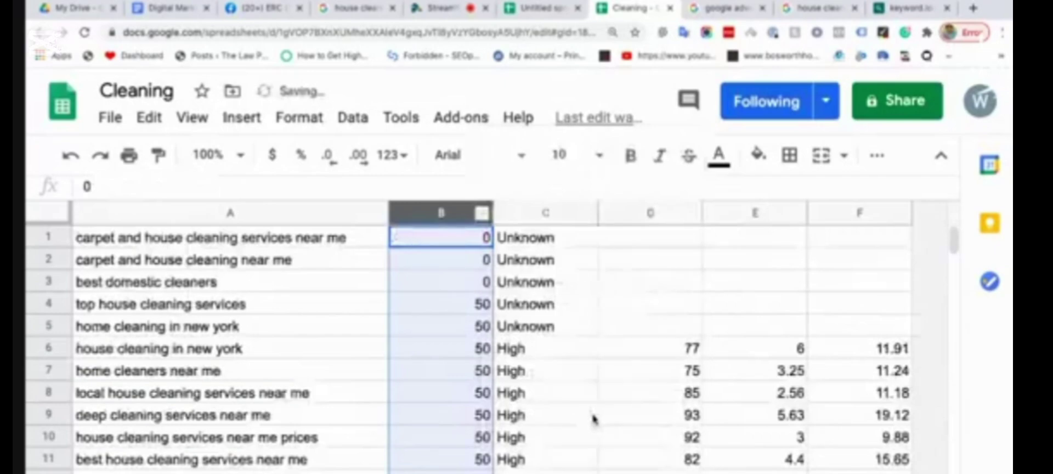
Delete rows 1 to 409, which hold all keywords with 0 or 50 average monthly searches
{"action": "left_click_drag", "start_coordinate": [477, 242], "coordinate": [483, 447]}
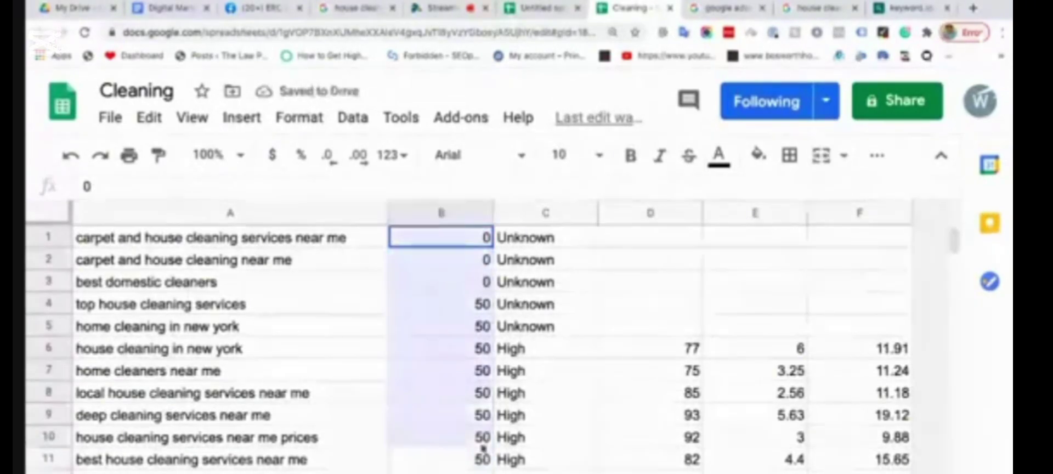
{"action": "scroll", "coordinate": [482, 447], "scroll_direction": "down", "scroll_amount": 18}
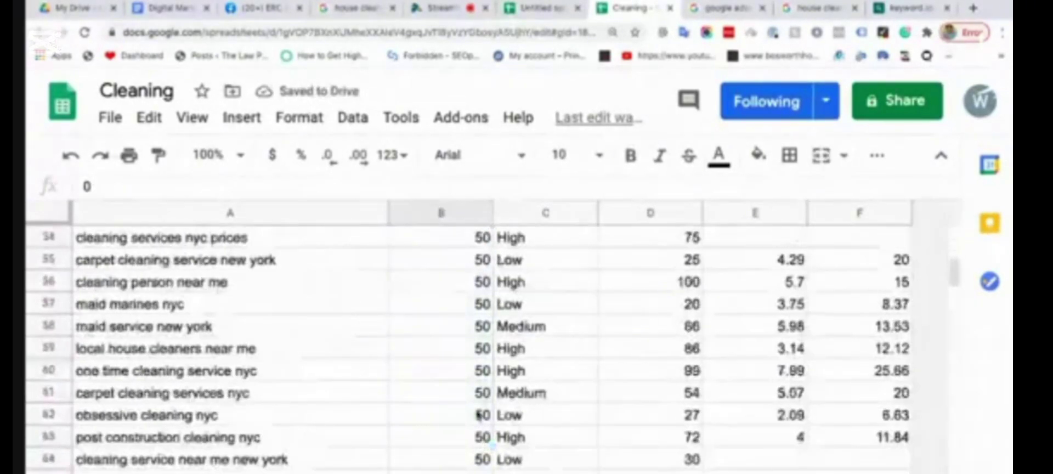
{"action": "scroll", "coordinate": [480, 416], "scroll_direction": "down", "scroll_amount": 20}
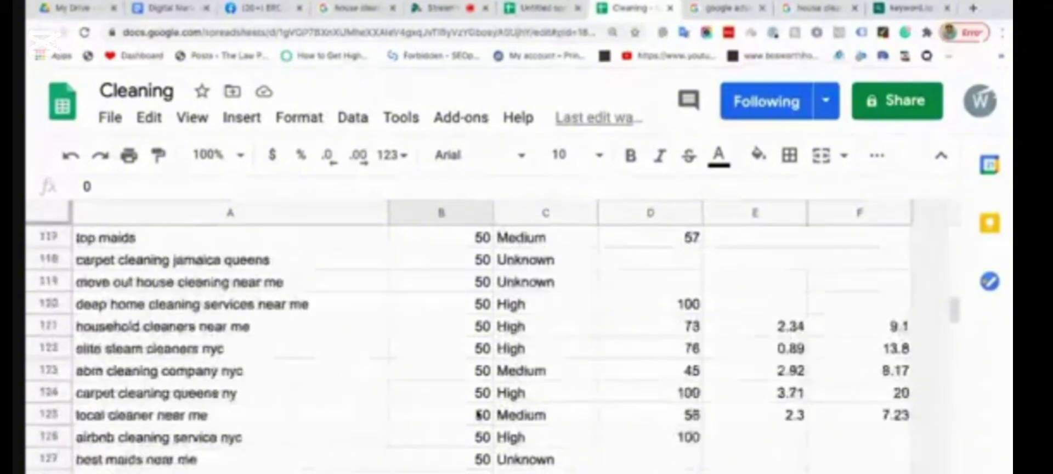
{"action": "scroll", "coordinate": [480, 415], "scroll_direction": "down", "scroll_amount": 20}
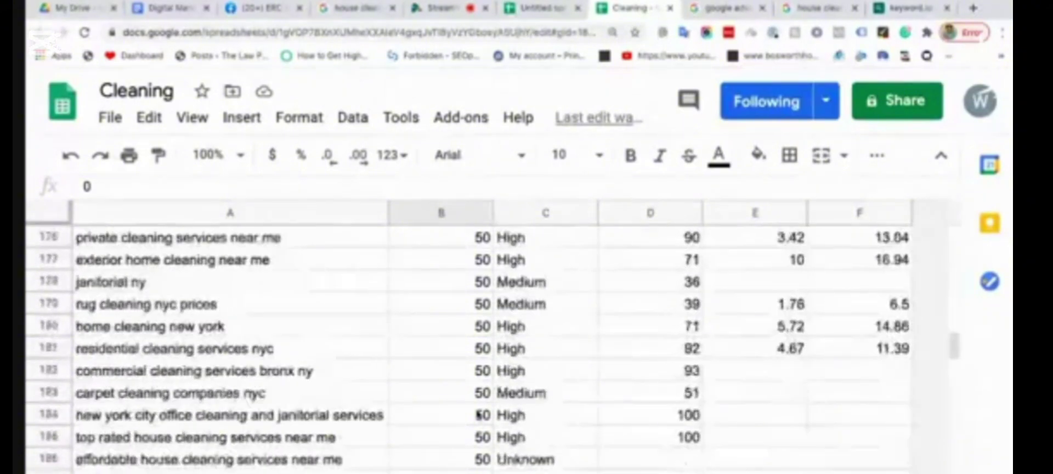
{"action": "scroll", "coordinate": [480, 415], "scroll_direction": "down", "scroll_amount": 15}
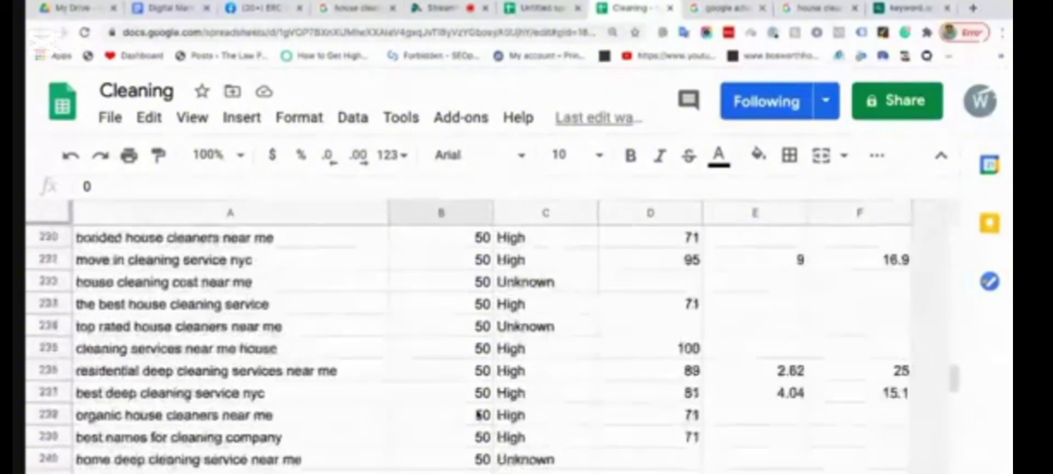
{"action": "scroll", "coordinate": [479, 415], "scroll_direction": "down", "scroll_amount": 20}
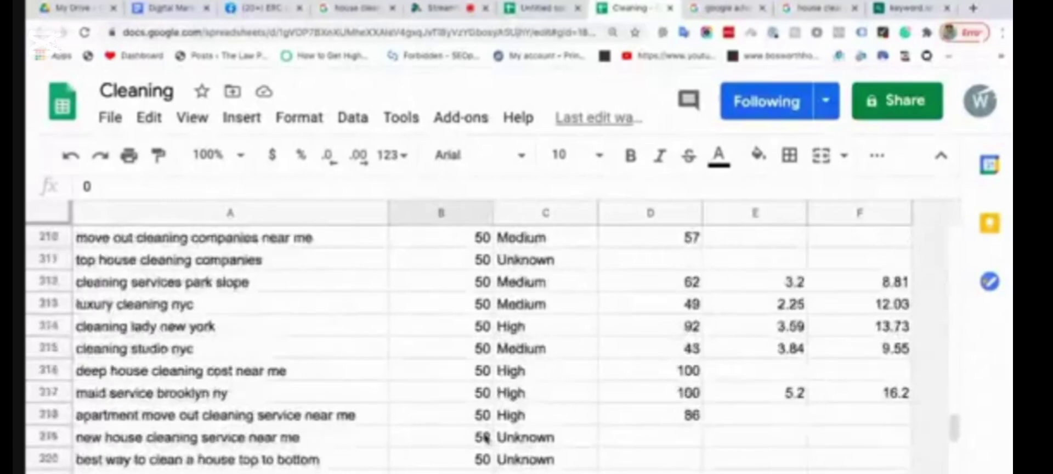
{"action": "scroll", "coordinate": [486, 437], "scroll_direction": "down", "scroll_amount": 20}
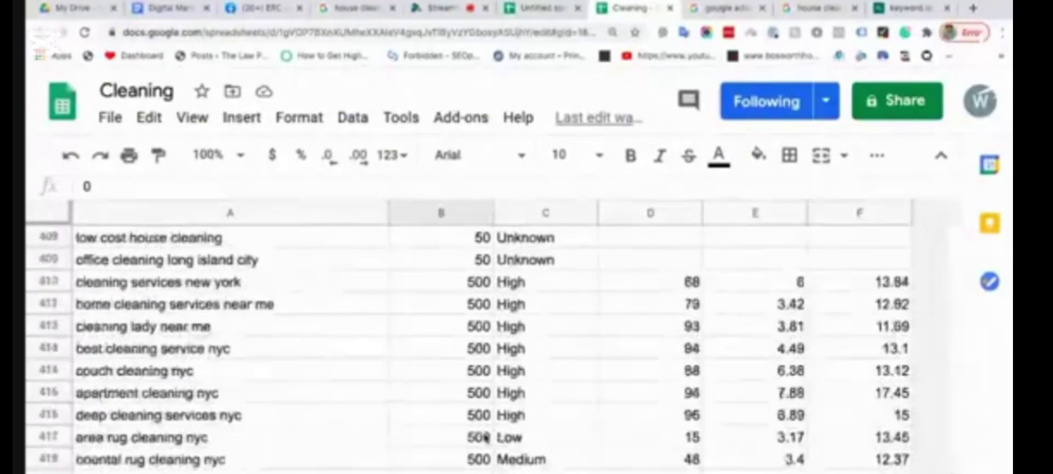
{"action": "scroll", "coordinate": [485, 437], "scroll_direction": "up", "scroll_amount": 3}
{"action": "left_click_drag", "start_coordinate": [30, 439], "coordinate": [34, 41]}
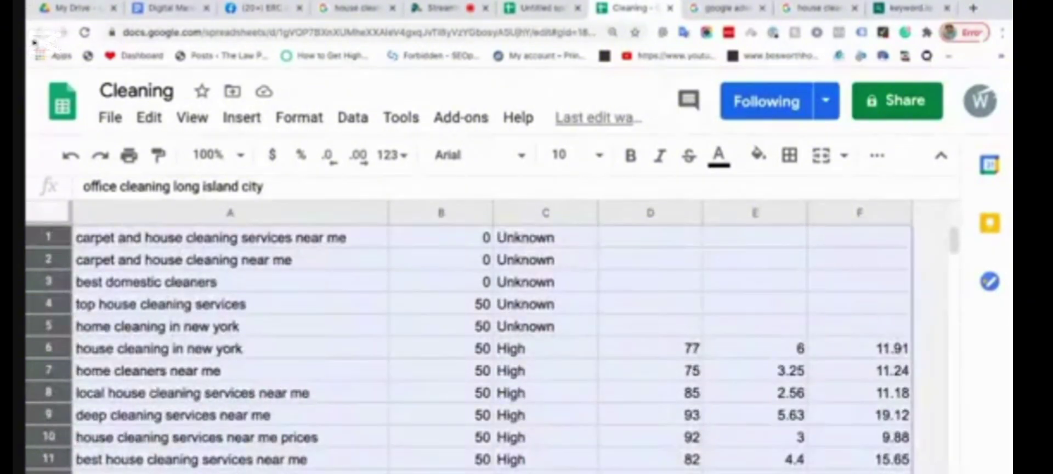
{"action": "scroll", "coordinate": [262, 324], "scroll_direction": "down", "scroll_amount": 6}
{"action": "scroll", "coordinate": [263, 324], "scroll_direction": "up", "scroll_amount": 6}
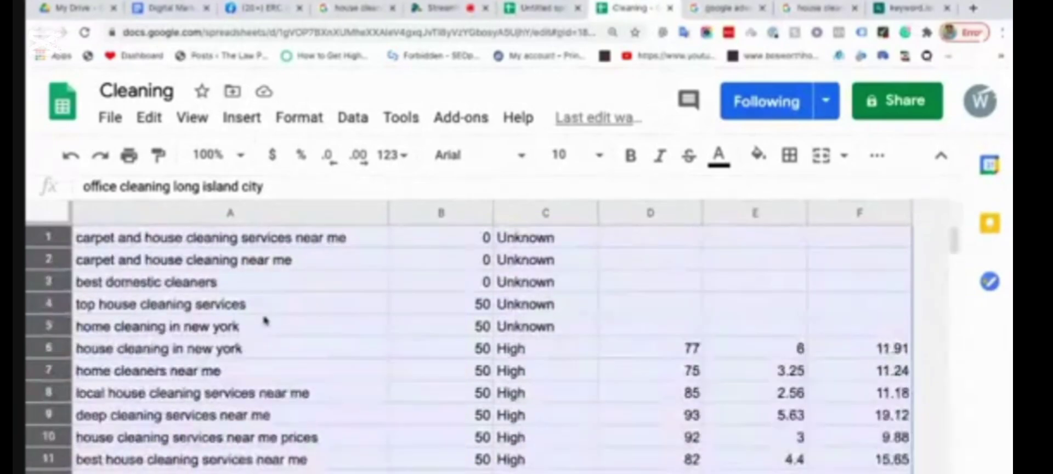
{"action": "right_click", "coordinate": [53, 258]}
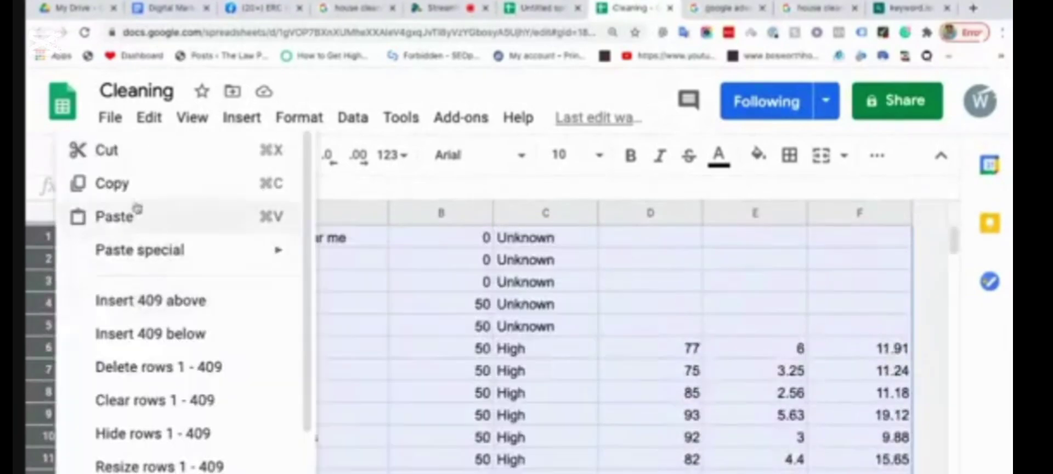
{"action": "left_click", "coordinate": [149, 377]}
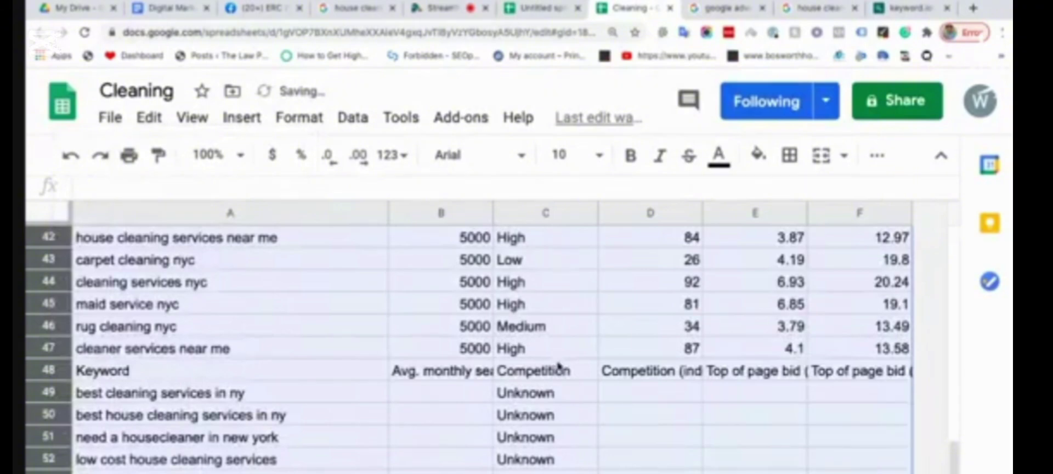
Move the column header row from row 48 into a new row inserted above the first keyword
{"action": "scroll", "coordinate": [559, 364], "scroll_direction": "down", "scroll_amount": 1}
{"action": "left_click", "coordinate": [354, 351]}
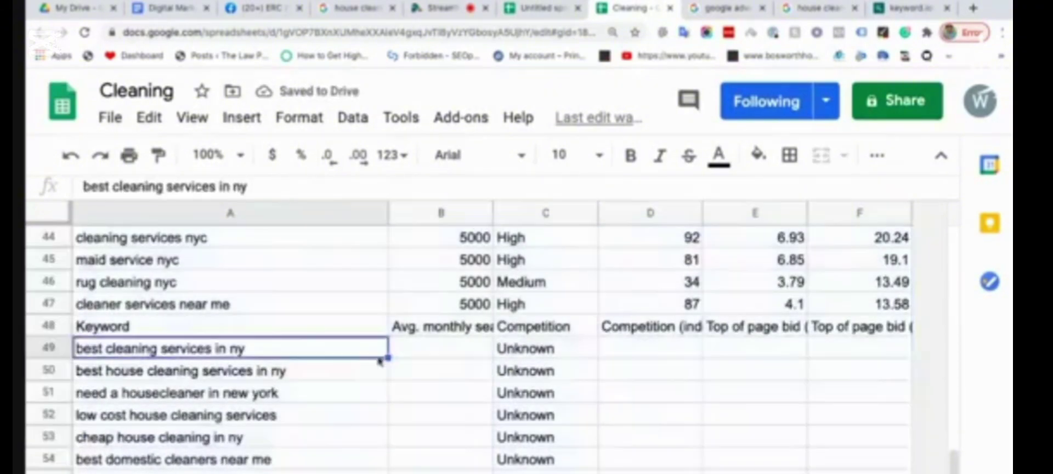
{"action": "scroll", "coordinate": [461, 363], "scroll_direction": "up", "scroll_amount": 15}
{"action": "scroll", "coordinate": [461, 358], "scroll_direction": "down", "scroll_amount": 15}
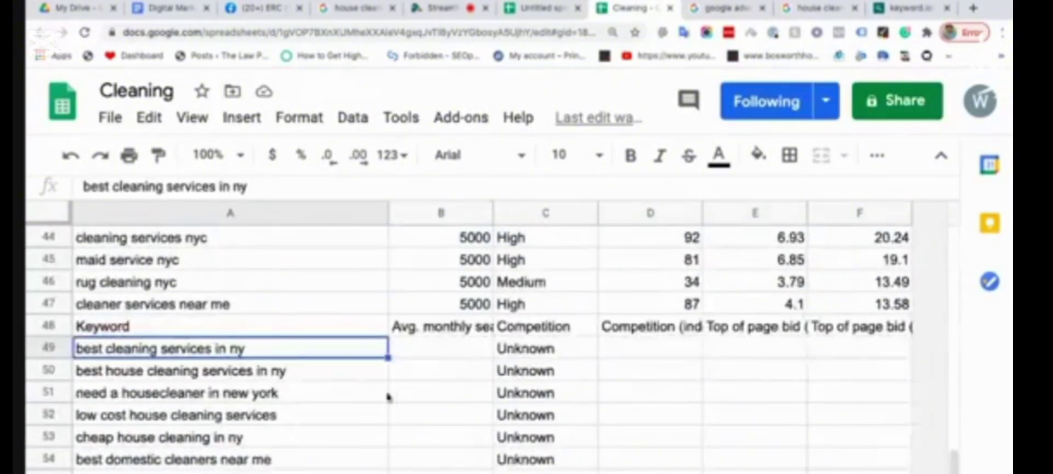
{"action": "right_click", "coordinate": [52, 326]}
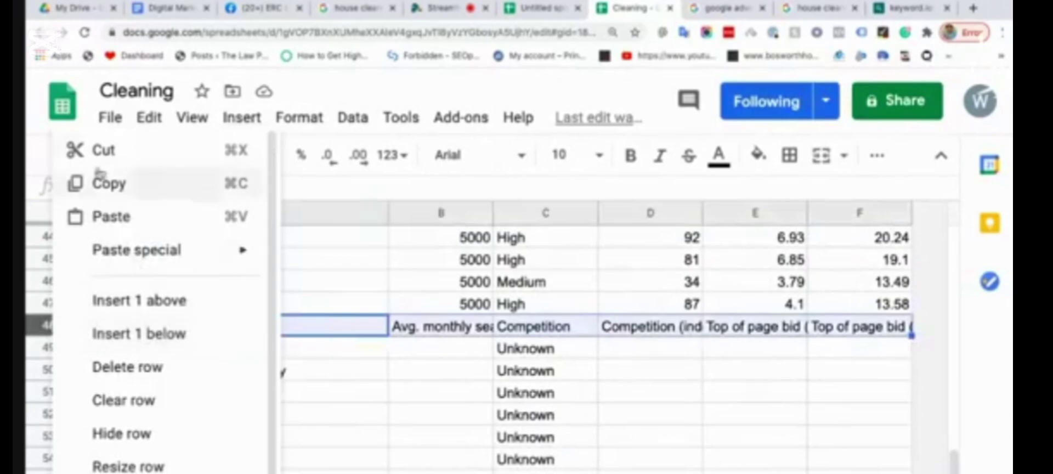
{"action": "left_click", "coordinate": [165, 151]}
{"action": "scroll", "coordinate": [207, 251], "scroll_direction": "up", "scroll_amount": 15}
{"action": "right_click", "coordinate": [52, 239]}
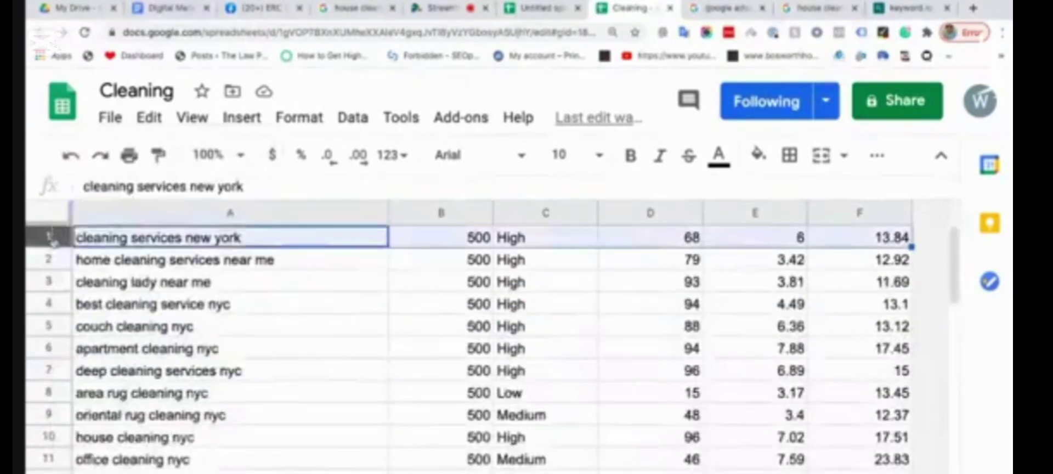
{"action": "mouse_move", "coordinate": [132, 264]}
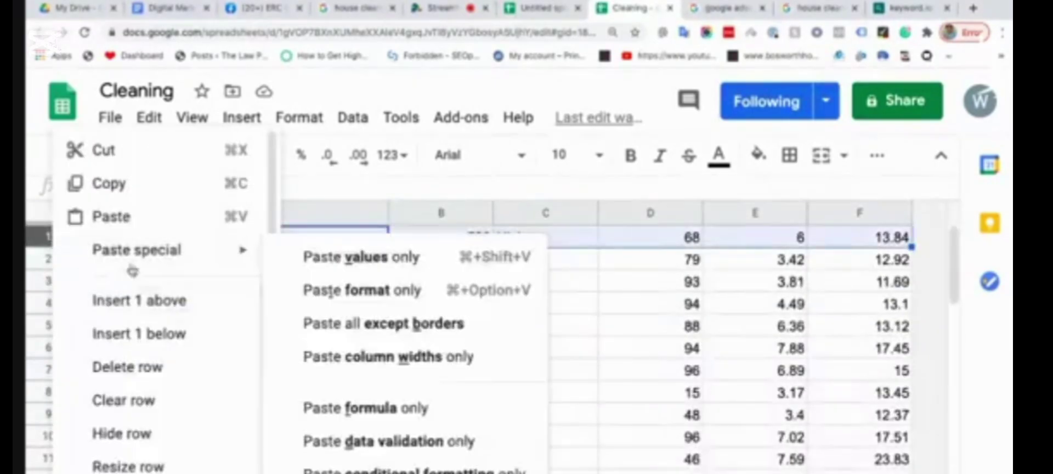
{"action": "left_click", "coordinate": [131, 304]}
{"action": "right_click", "coordinate": [94, 240]}
{"action": "left_click", "coordinate": [158, 215]}
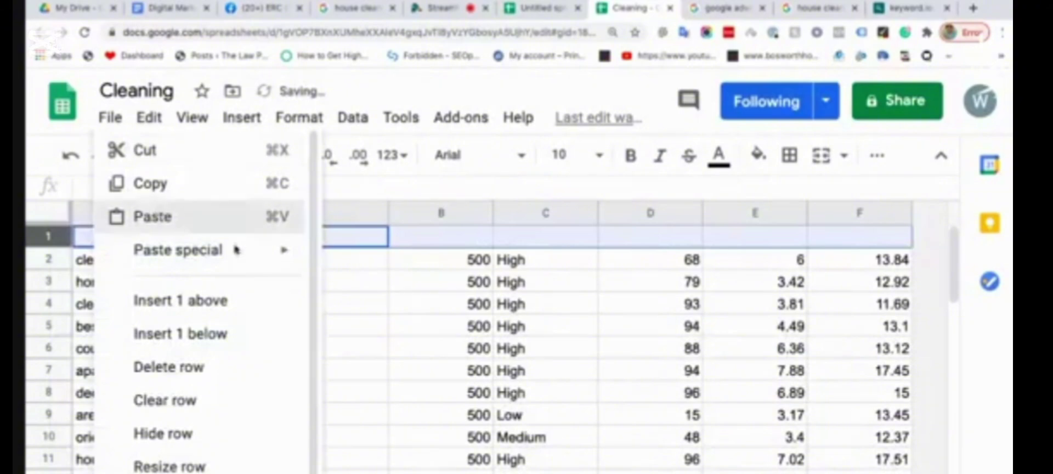
Delete rows 50 to 55, which hold the keywords without average monthly searches below the table
{"action": "left_click", "coordinate": [454, 353]}
{"action": "scroll", "coordinate": [549, 356], "scroll_direction": "down", "scroll_amount": 5}
{"action": "scroll", "coordinate": [555, 382], "scroll_direction": "down", "scroll_amount": 9}
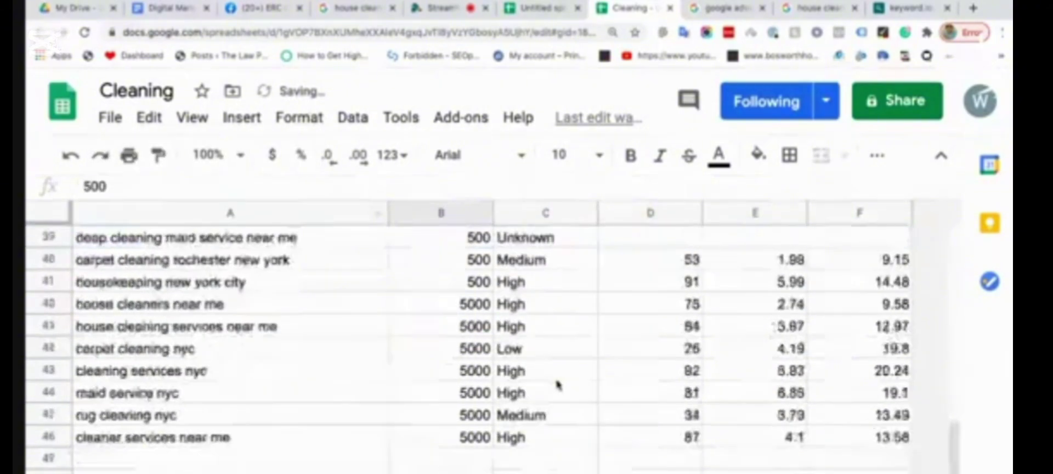
{"action": "left_click", "coordinate": [490, 351]}
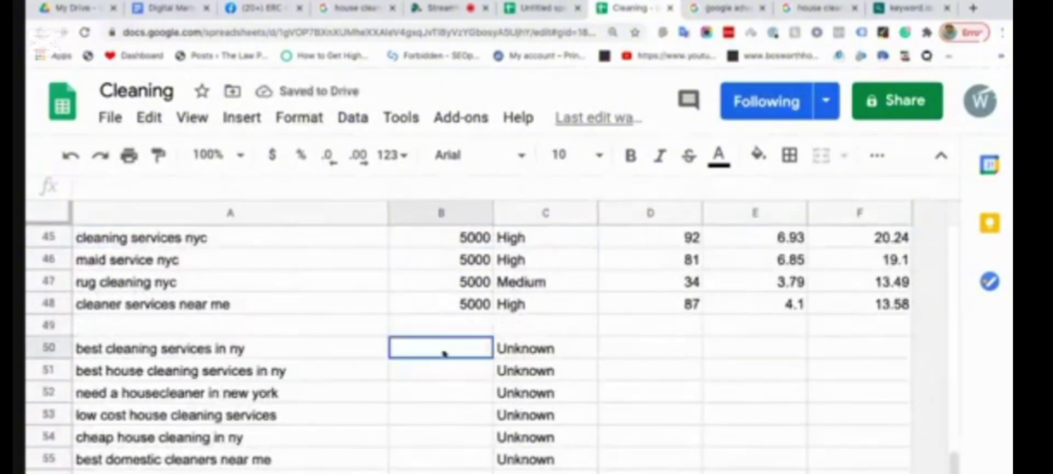
{"action": "left_click", "coordinate": [82, 353]}
{"action": "left_click_drag", "start_coordinate": [61, 351], "coordinate": [47, 460]}
{"action": "right_click", "coordinate": [46, 461]}
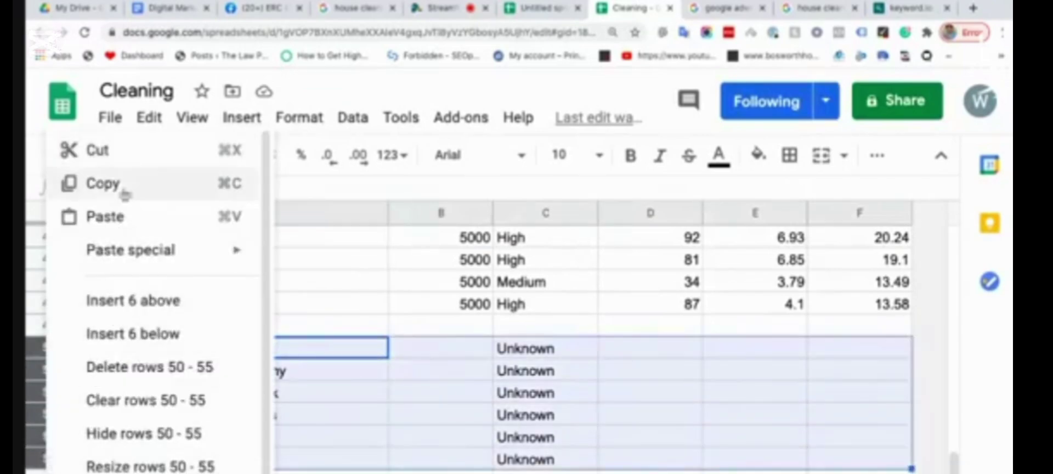
{"action": "left_click", "coordinate": [137, 379]}
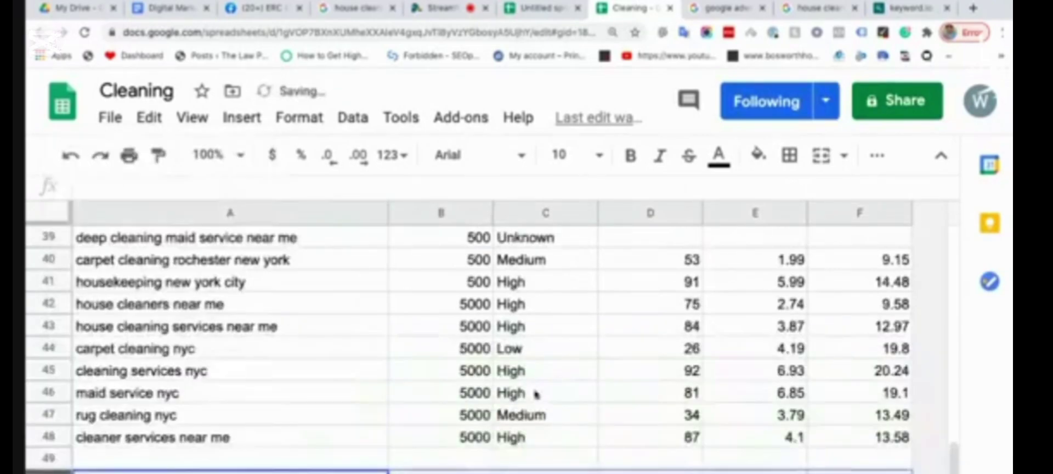
Look through the cleaned keyword list and check the average monthly searches of the first keywords
{"action": "scroll", "coordinate": [591, 410], "scroll_direction": "up", "scroll_amount": 10}
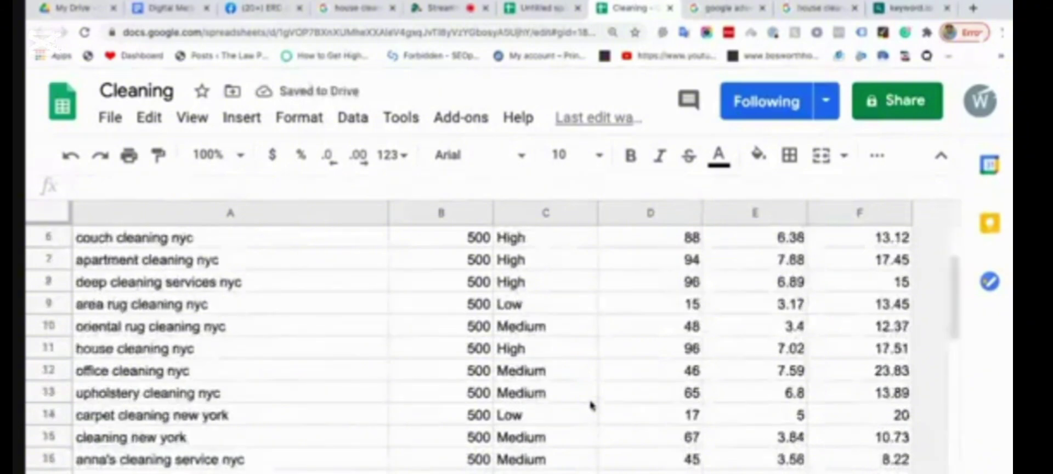
{"action": "scroll", "coordinate": [596, 408], "scroll_direction": "down", "scroll_amount": 10}
{"action": "scroll", "coordinate": [597, 407], "scroll_direction": "up", "scroll_amount": 10}
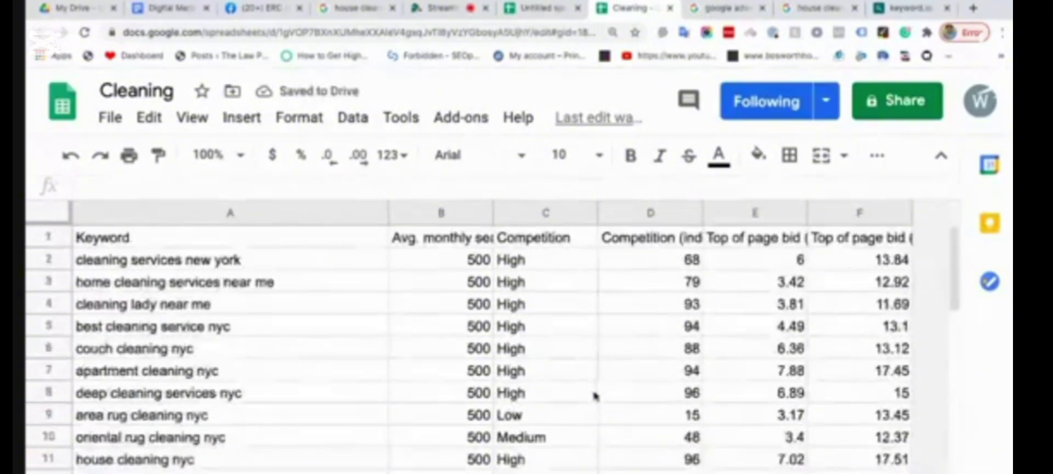
{"action": "left_click", "coordinate": [480, 264]}
{"action": "key", "text": "Down"}
{"action": "key", "text": "Down"}
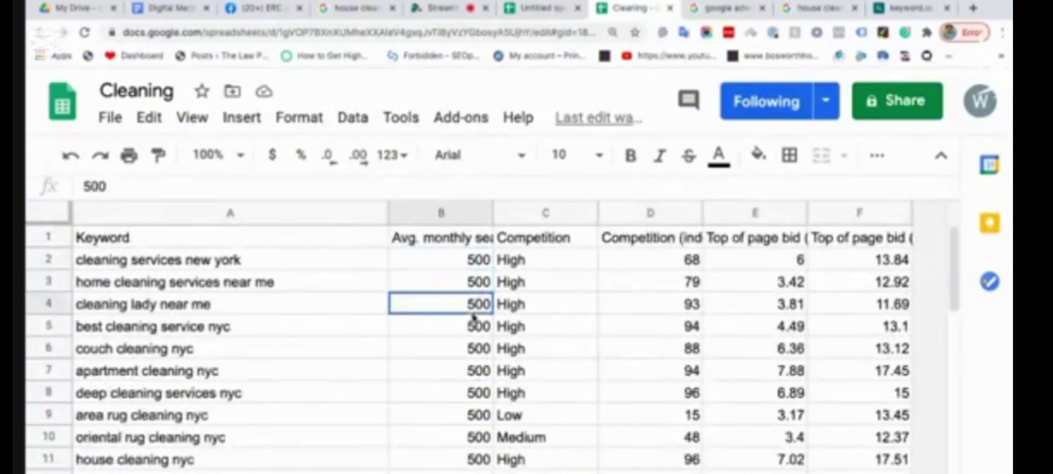
Compare the average monthly searches of the keywords in rows 42 to 48 with those in rows 2 and 3
{"action": "scroll", "coordinate": [477, 379], "scroll_direction": "down", "scroll_amount": 12}
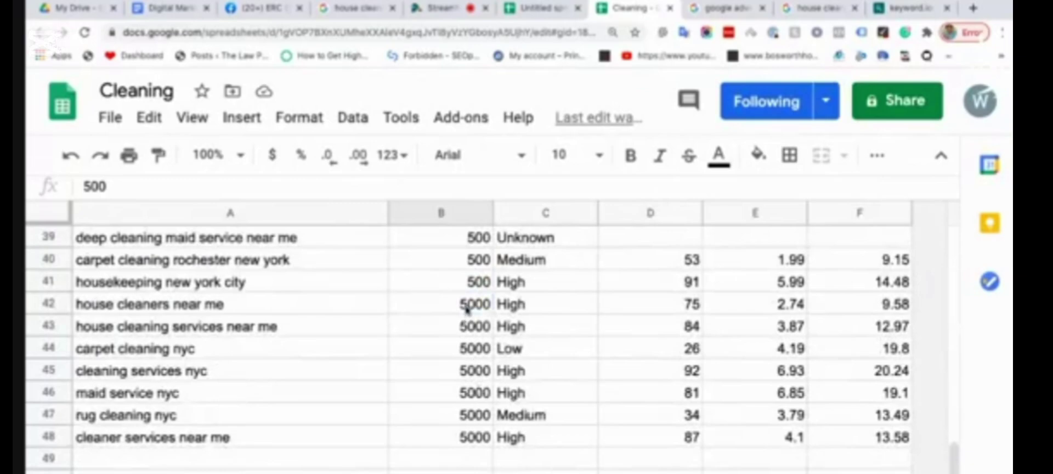
{"action": "left_click", "coordinate": [467, 310]}
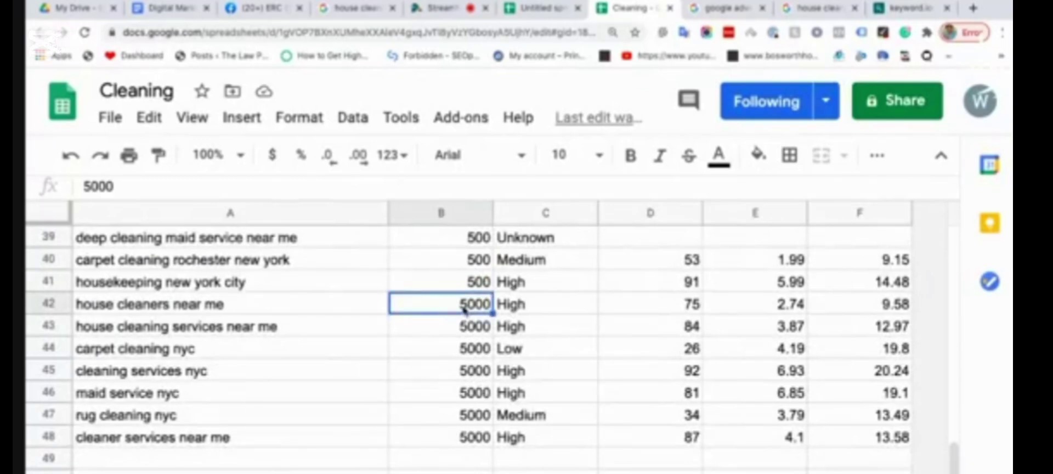
{"action": "key", "text": "Down"}
{"action": "key", "text": "Down"}
{"action": "key", "text": "Down"}
{"action": "key", "text": "Down"}
{"action": "key", "text": "Down"}
{"action": "key", "text": "Down"}
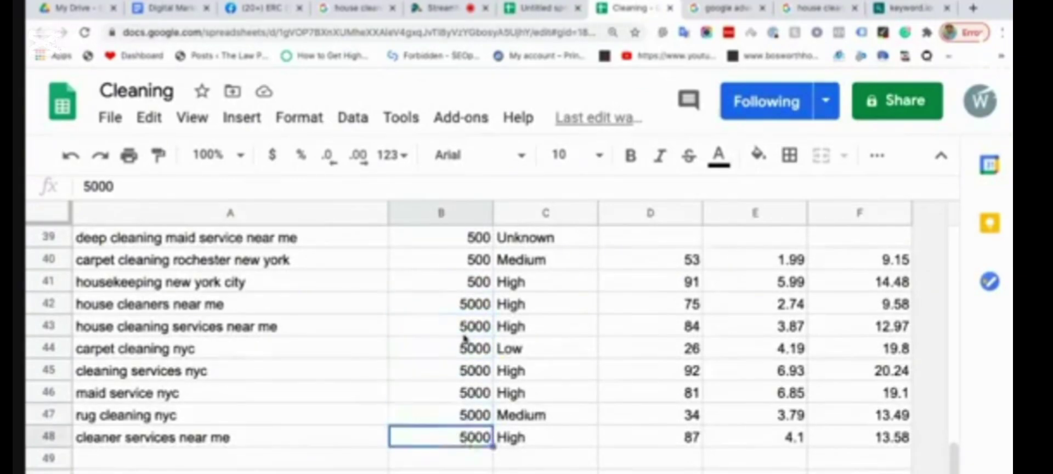
{"action": "scroll", "coordinate": [464, 337], "scroll_direction": "up", "scroll_amount": 12}
{"action": "left_click", "coordinate": [466, 265]}
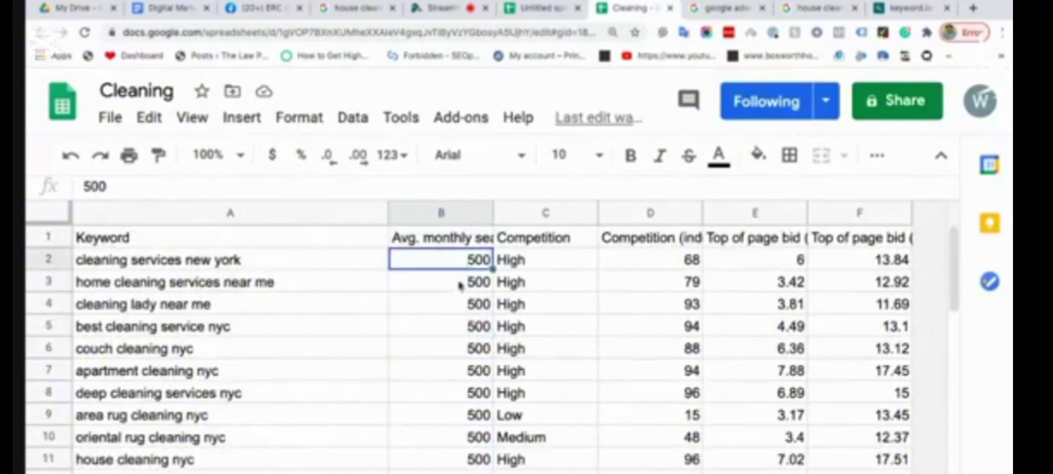
{"action": "left_click", "coordinate": [464, 283]}
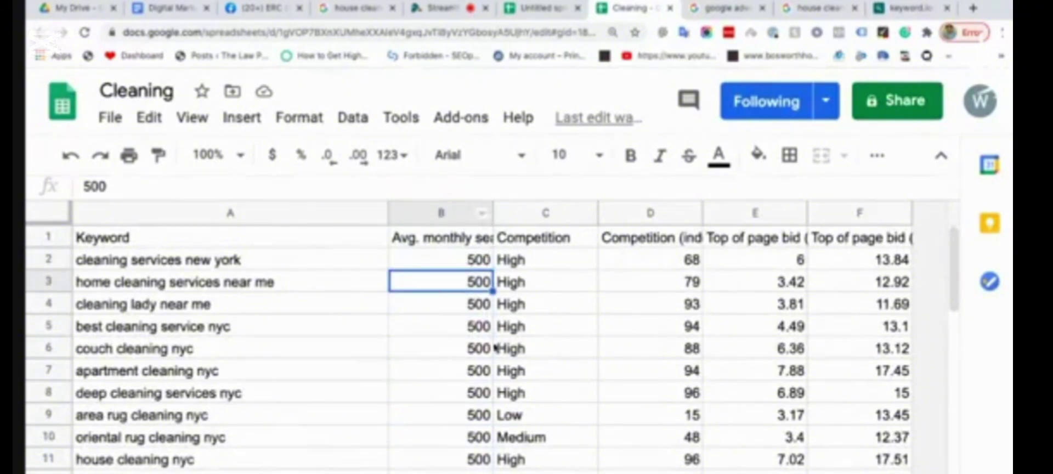
Select keyword rows 2 to 48 and look over the remaining list
{"action": "scroll", "coordinate": [487, 356], "scroll_direction": "down", "scroll_amount": 11}
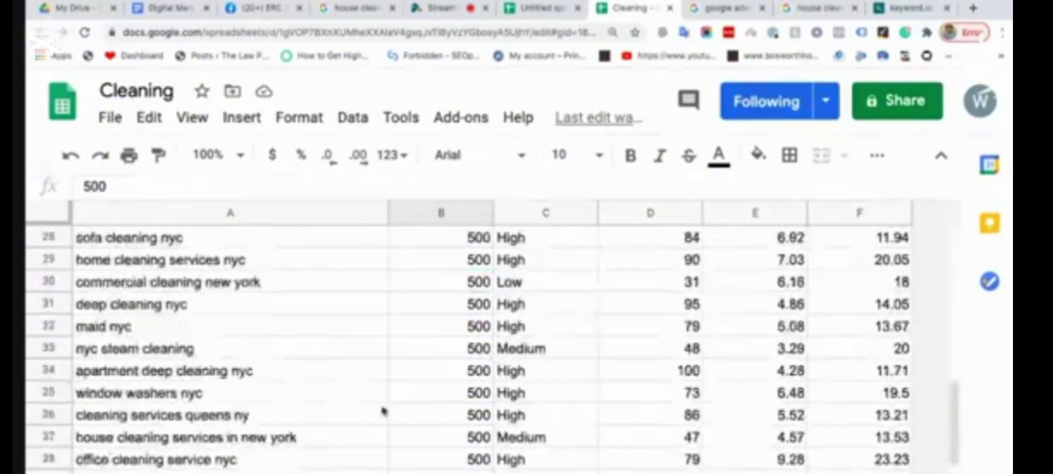
{"action": "scroll", "coordinate": [174, 464], "scroll_direction": "down", "scroll_amount": 2}
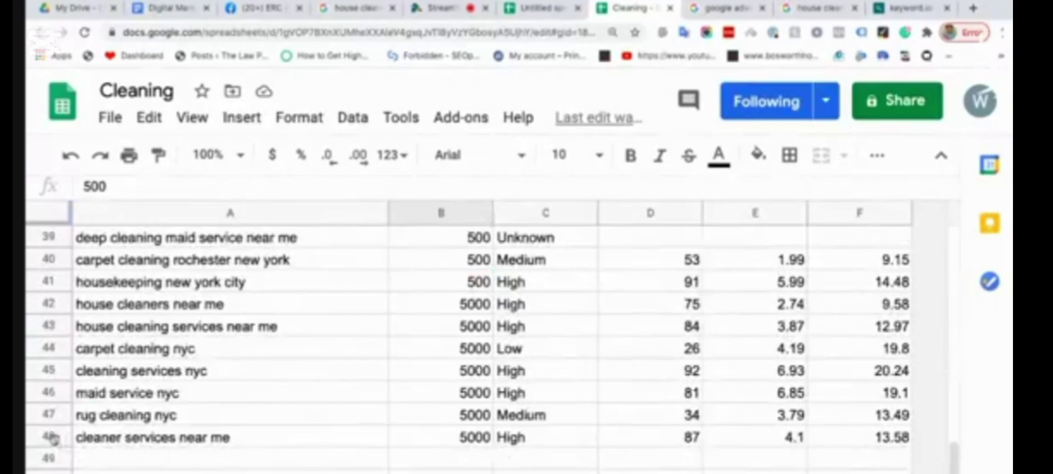
{"action": "left_click_drag", "start_coordinate": [51, 438], "coordinate": [50, 259]}
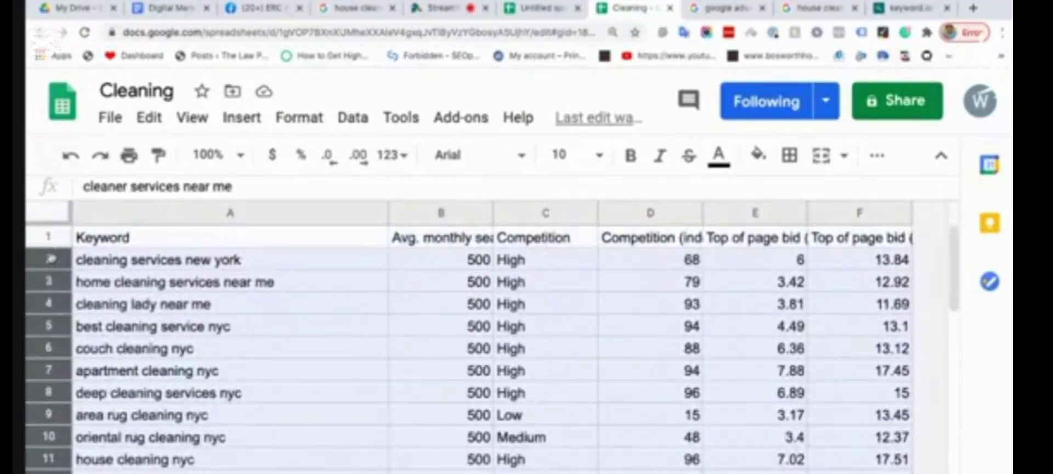
{"action": "scroll", "coordinate": [329, 384], "scroll_direction": "down", "scroll_amount": 13}
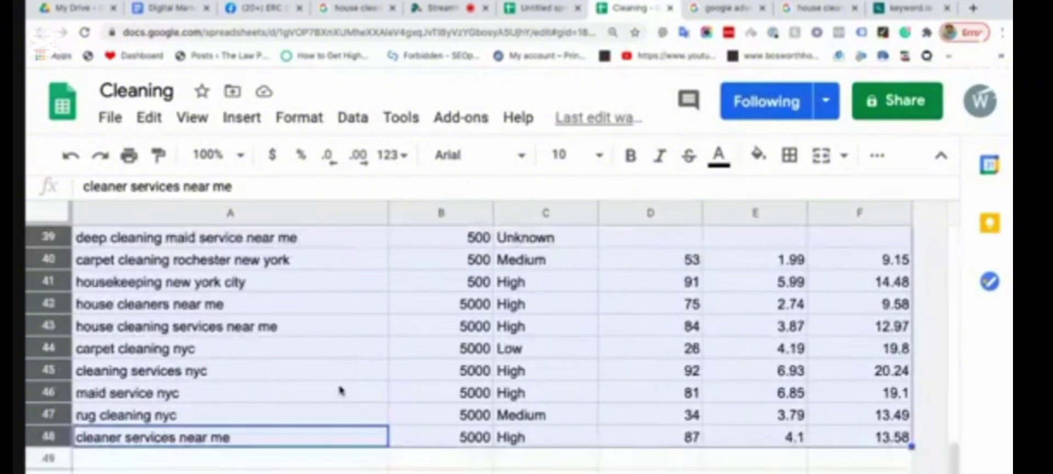
{"action": "scroll", "coordinate": [340, 390], "scroll_direction": "up", "scroll_amount": 13}
Select the full keyword table, from the last keyword in row 48 up to the header row, across columns A to F
{"action": "left_click", "coordinate": [642, 355]}
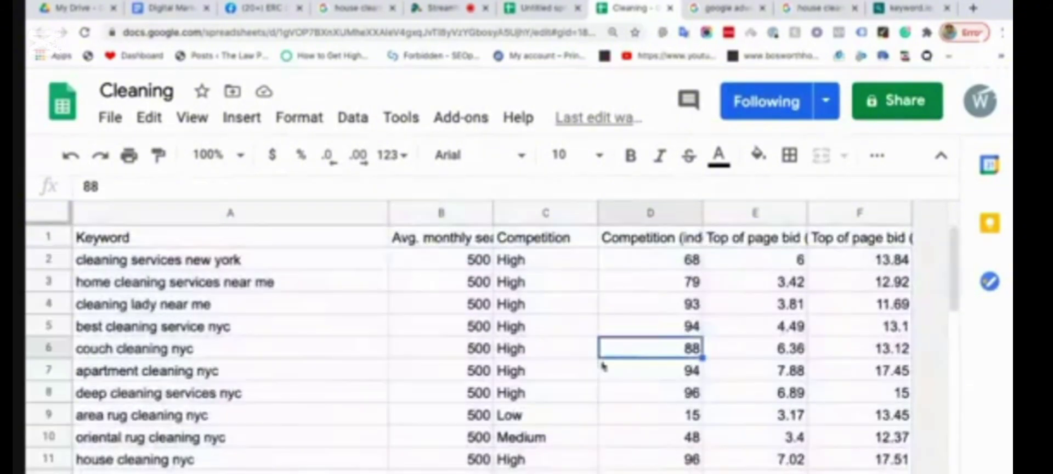
{"action": "scroll", "coordinate": [768, 401], "scroll_direction": "down", "scroll_amount": 13}
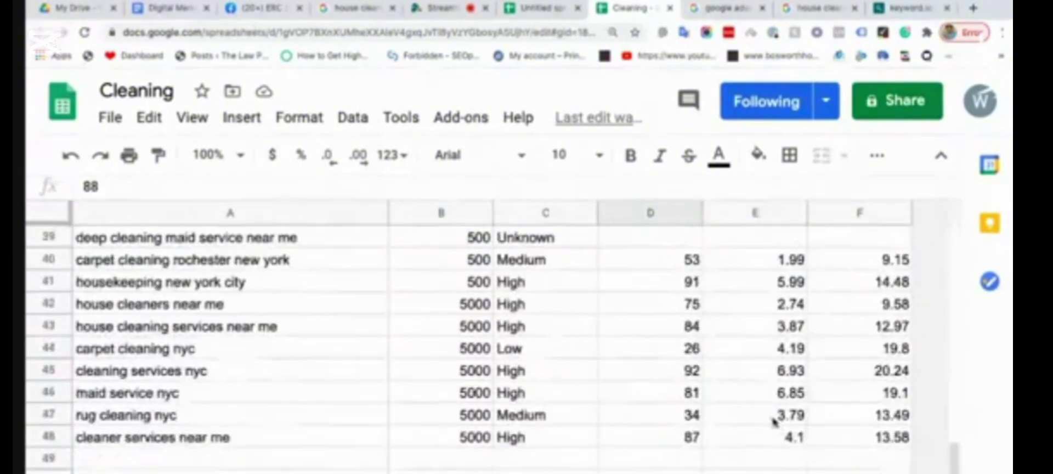
{"action": "left_click_drag", "start_coordinate": [189, 437], "coordinate": [181, 214]}
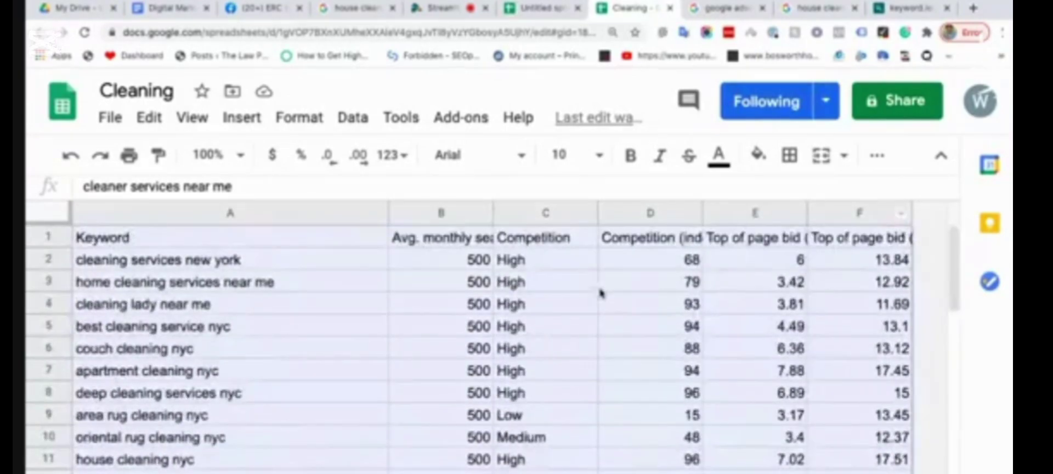